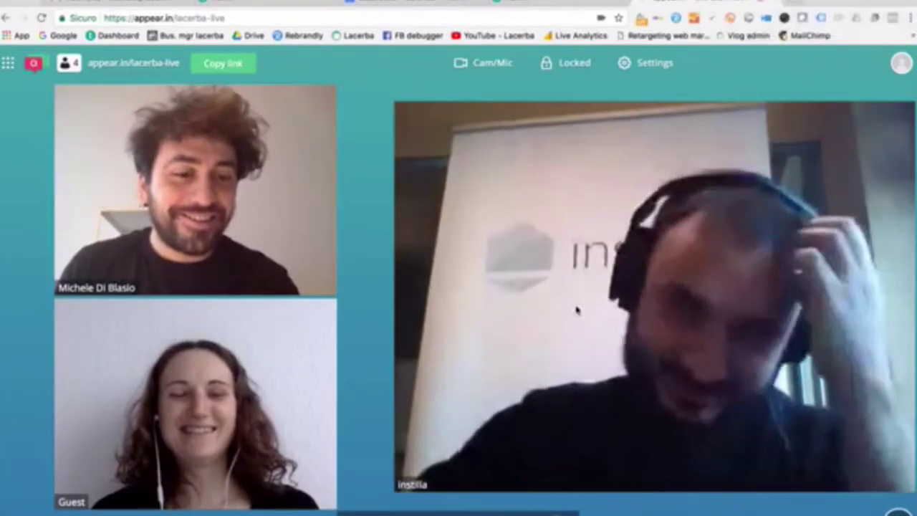
# - Quit iTunes from the Dock and raise the system volume during the call
pyautogui.moveTo(751, 505)
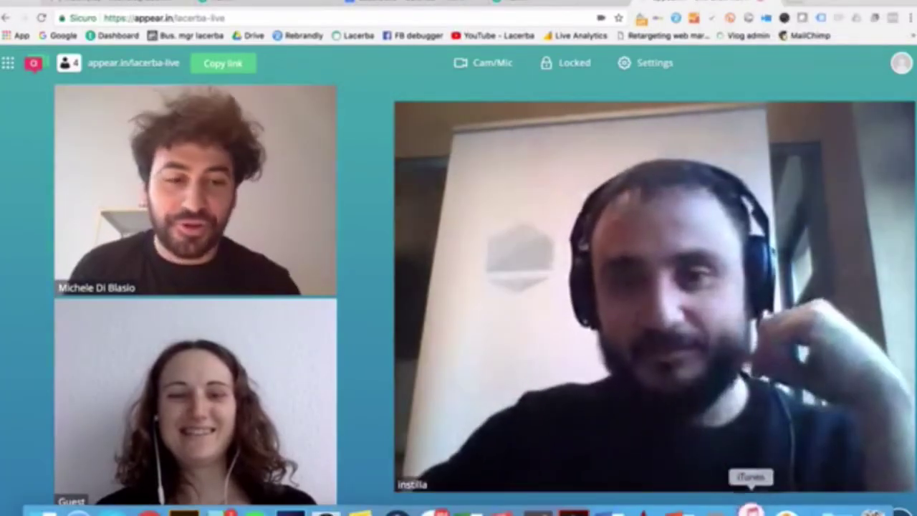
pyautogui.rightClick(751, 502)
pyautogui.click(777, 483)
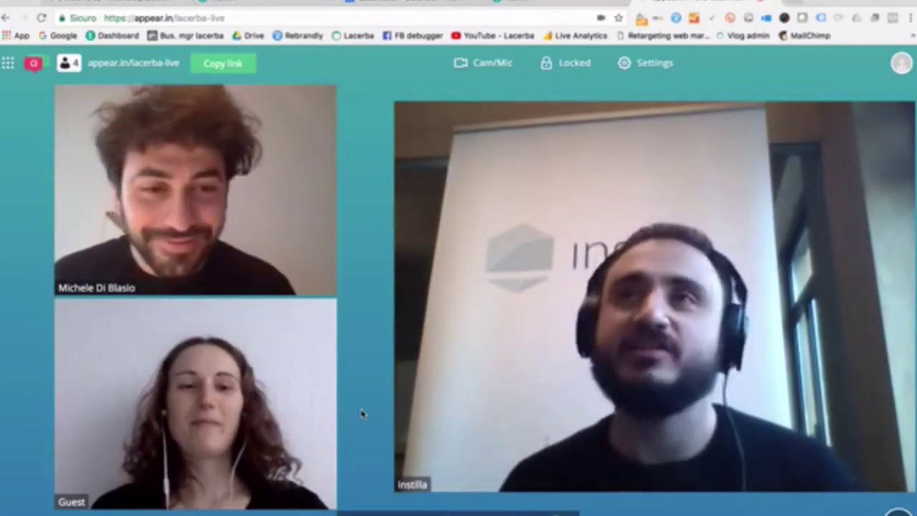
pyautogui.press('XF86AudioRaiseVolume')
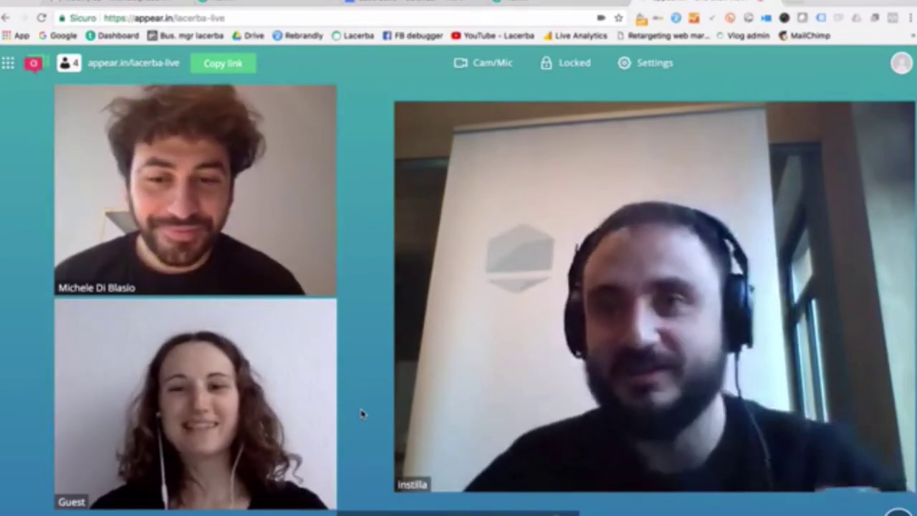
# - Swap the Guest's feed, showing the Google Sheet Hacks title slide, into the main tile
pyautogui.moveTo(286, 380)
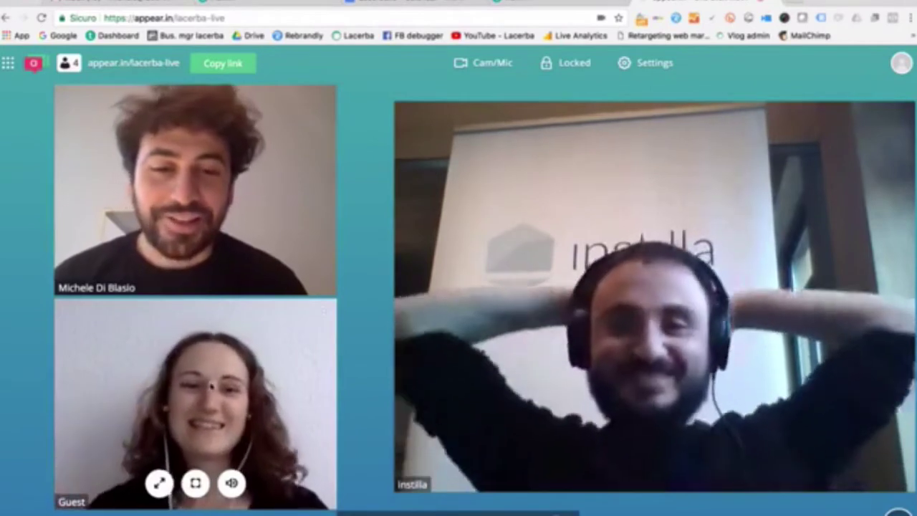
pyautogui.click(159, 483)
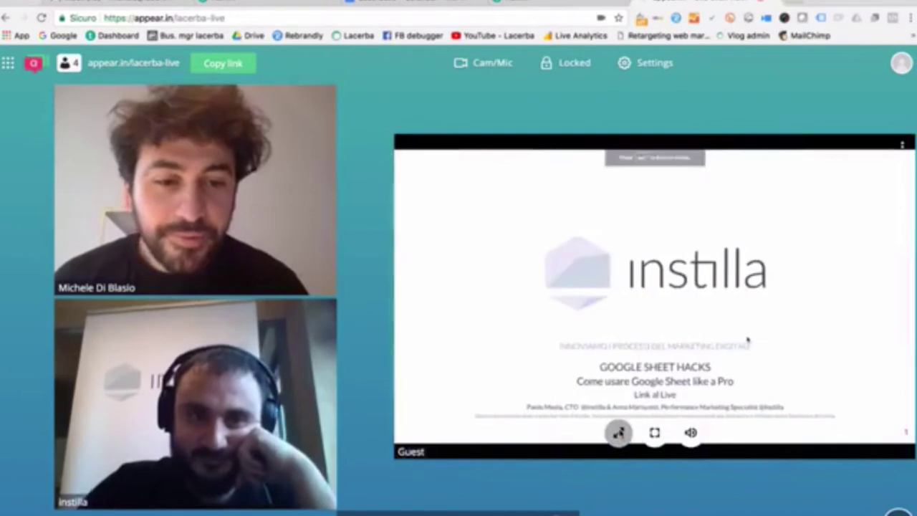
pyautogui.click(618, 432)
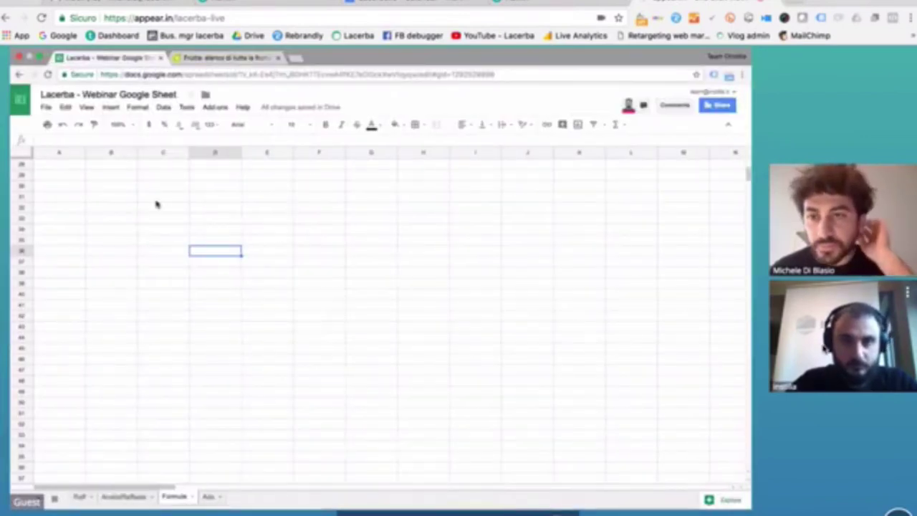
# - Mark A29 as the destination and copy the Albicocche-to-Uva fruit list from the Viversano Frutta page
pyautogui.click(77, 180)
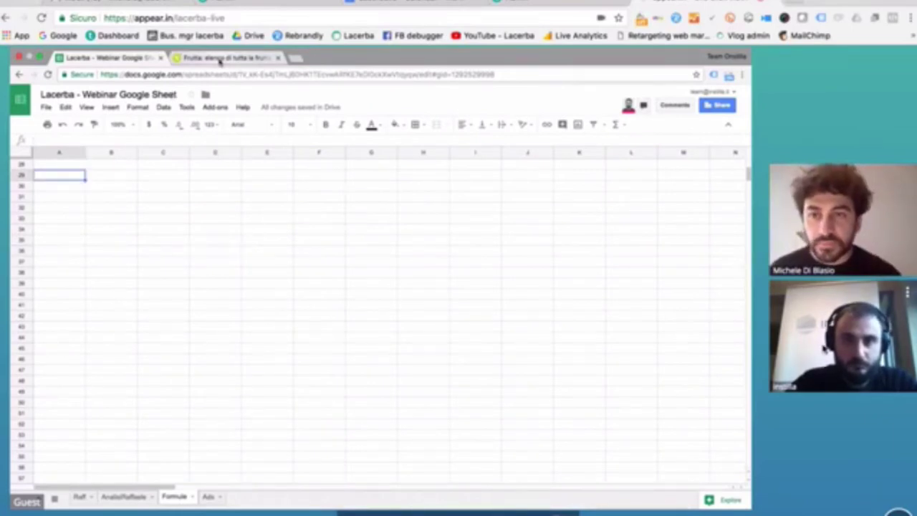
pyautogui.click(226, 57)
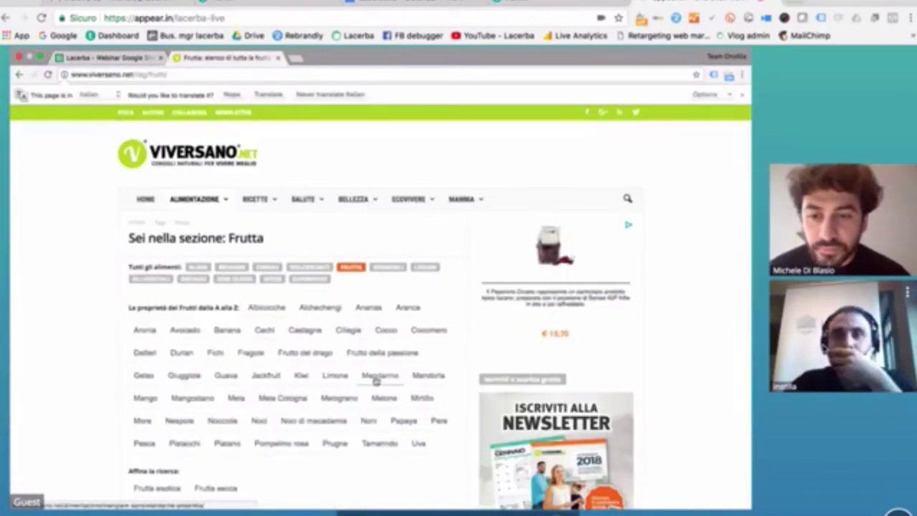
pyautogui.moveTo(444, 446); pyautogui.dragTo(297, 299)
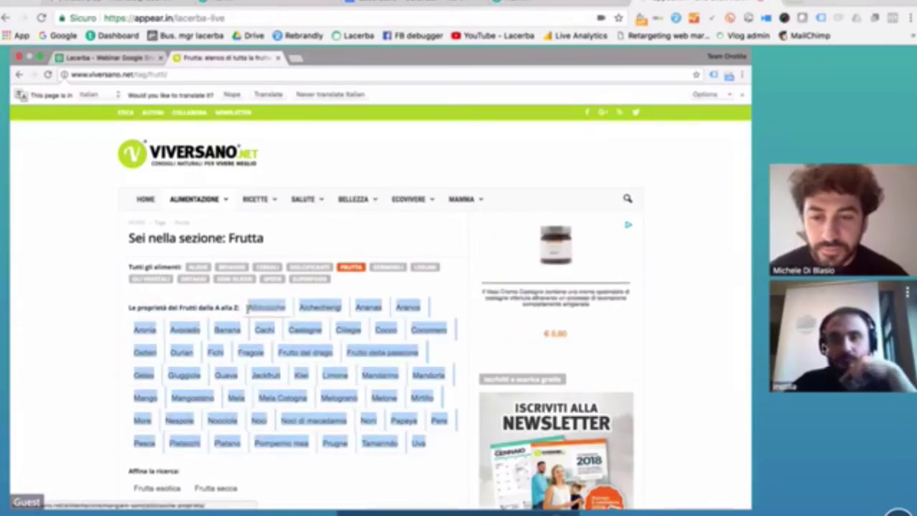
pyautogui.click(237, 85)
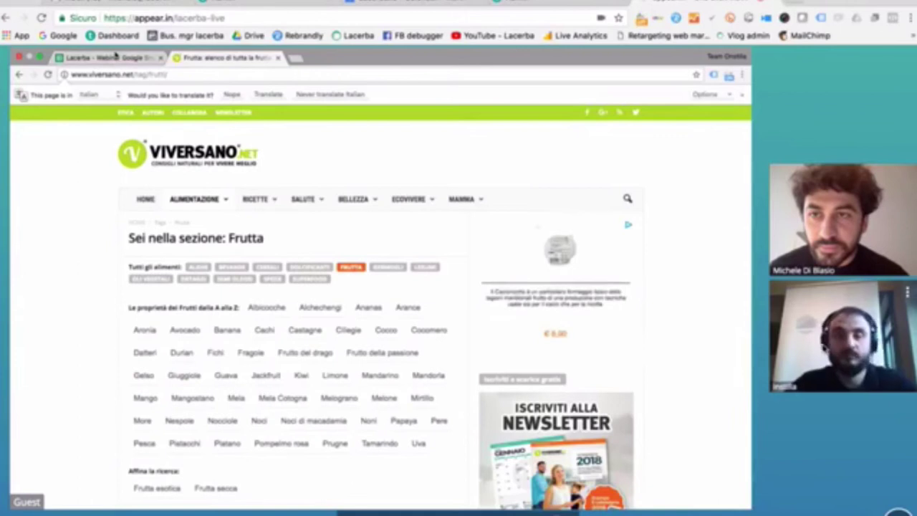
pyautogui.click(108, 57)
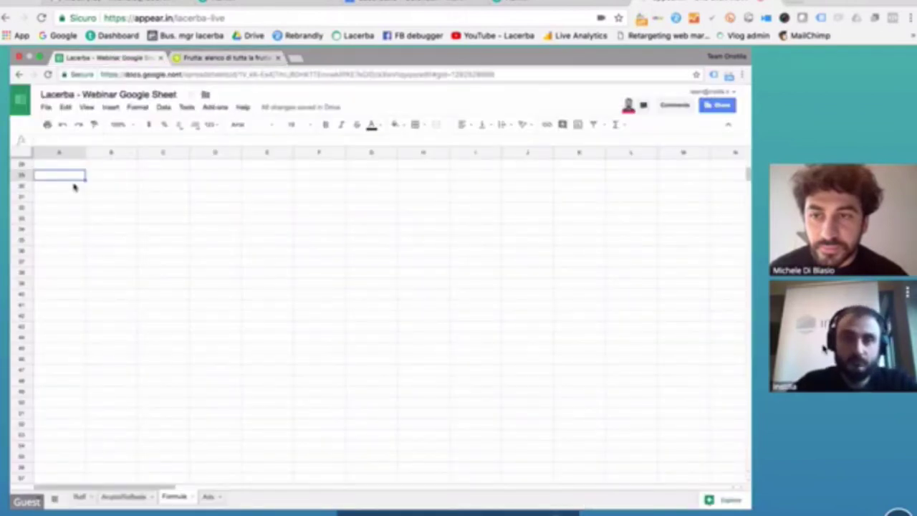
# - Paste the fruit list into A29 and delete the Fonte source line in A31
pyautogui.hotkey('ctrl', 'v')
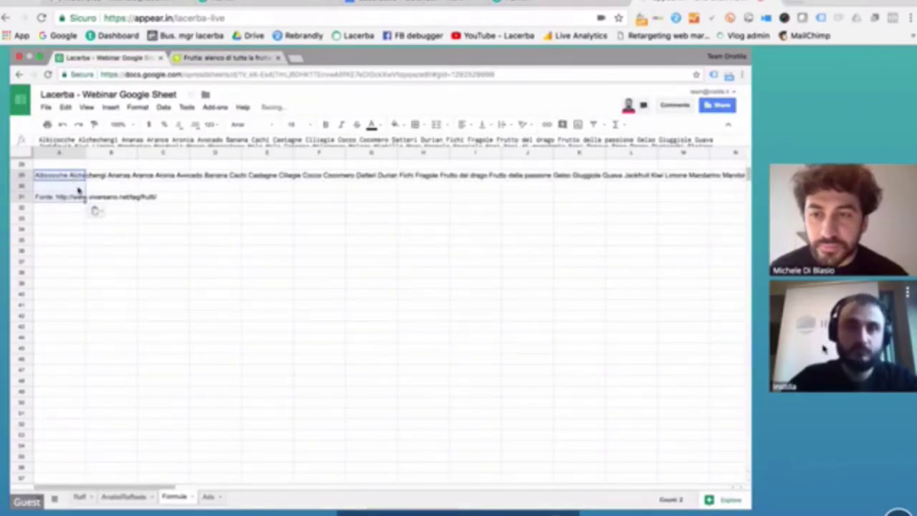
pyautogui.click(70, 199)
pyautogui.press('Delete')
pyautogui.press('Up')
pyautogui.press('Up')
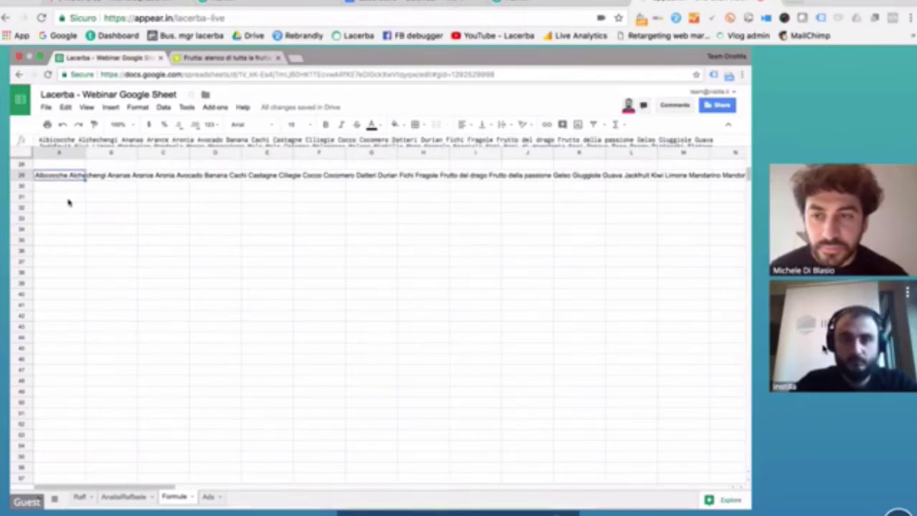
# - Enter =SPLIT(A29," ") in B29 to spread the fruits across row 29
pyautogui.press('Right')
pyautogui.write('=')
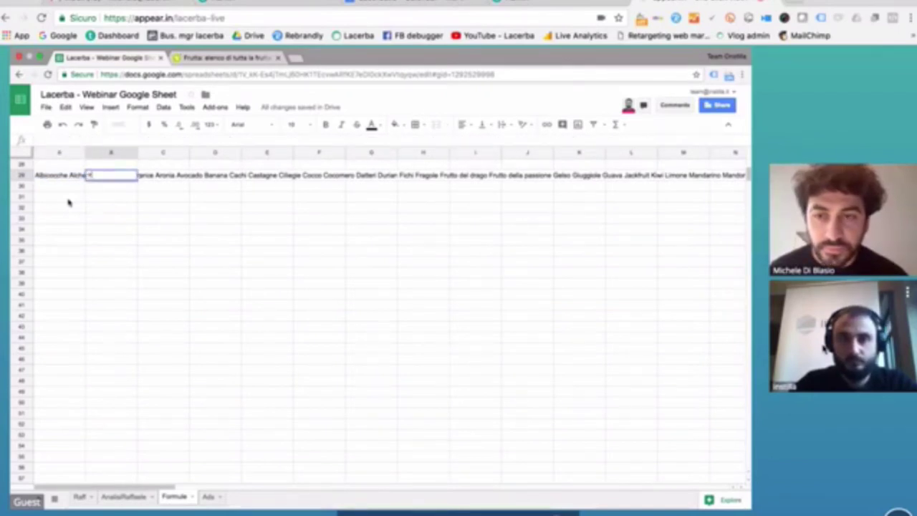
pyautogui.write('sl')
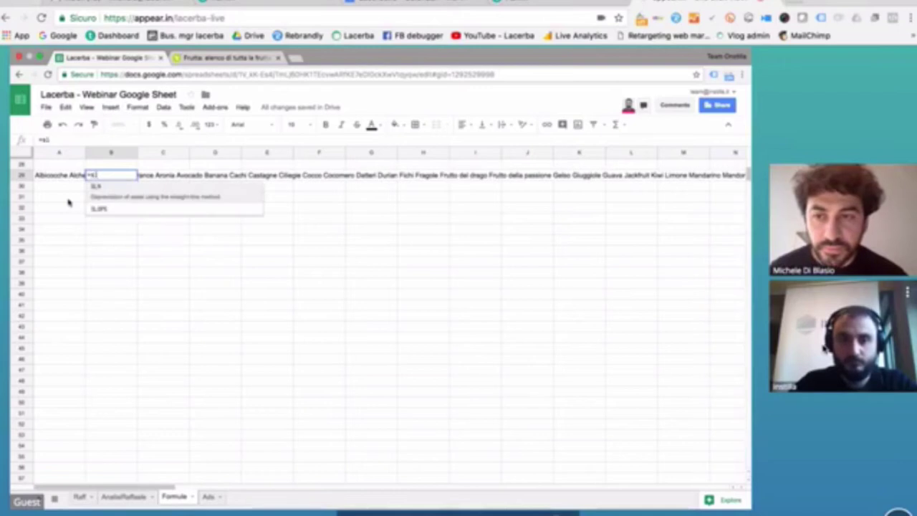
pyautogui.press('BackSpace')
pyautogui.write('plit')
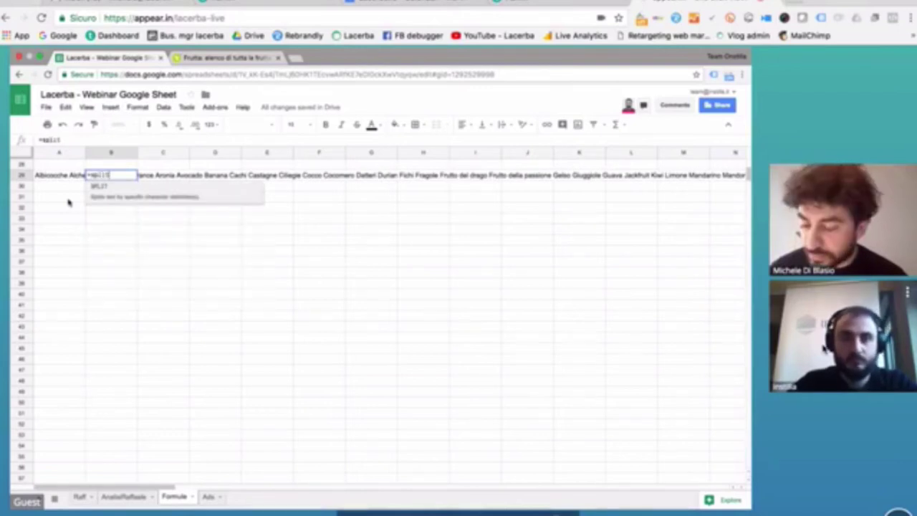
pyautogui.write('(')
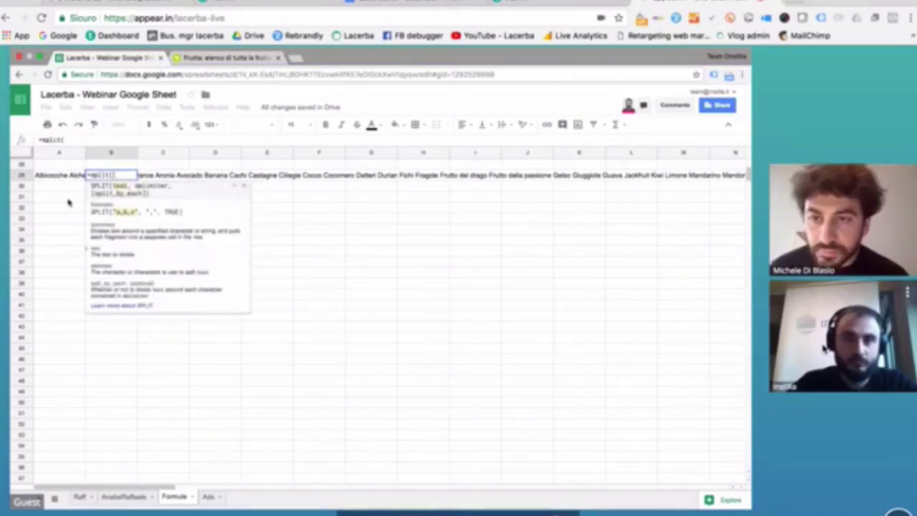
pyautogui.write('A29,')
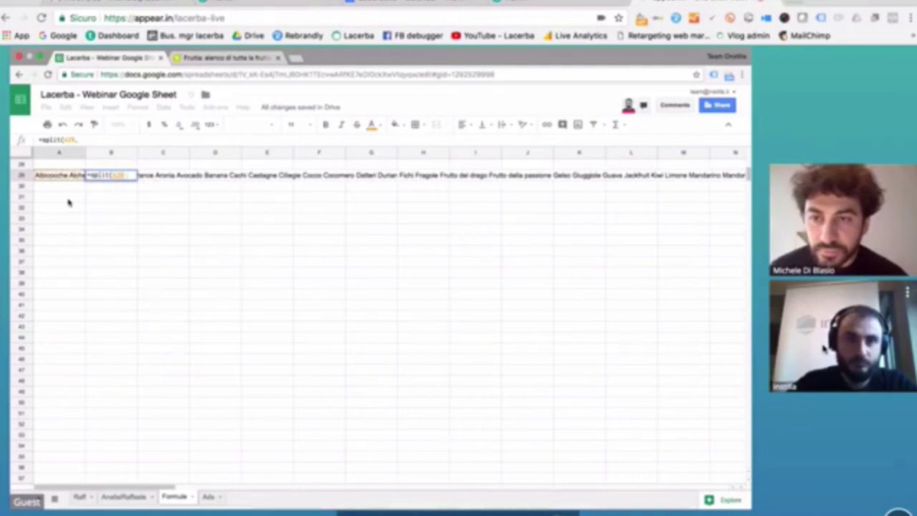
pyautogui.write('"')
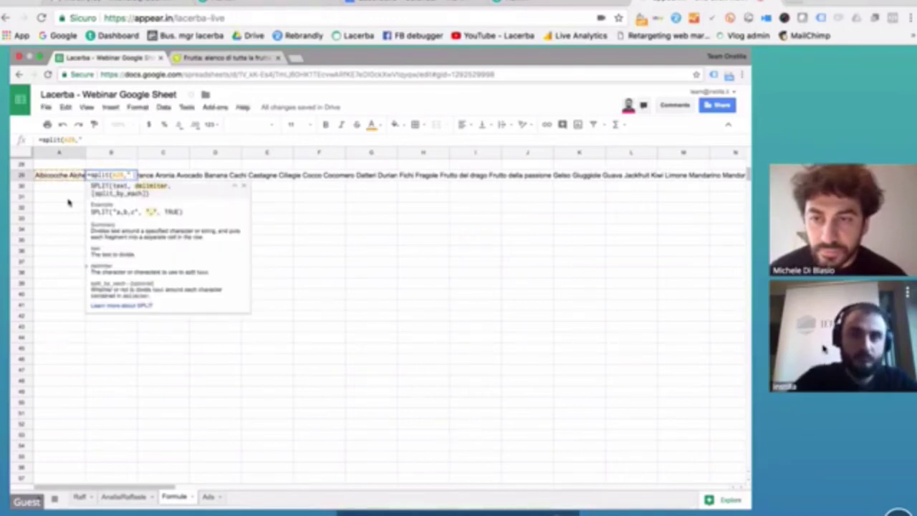
pyautogui.write(' ")')
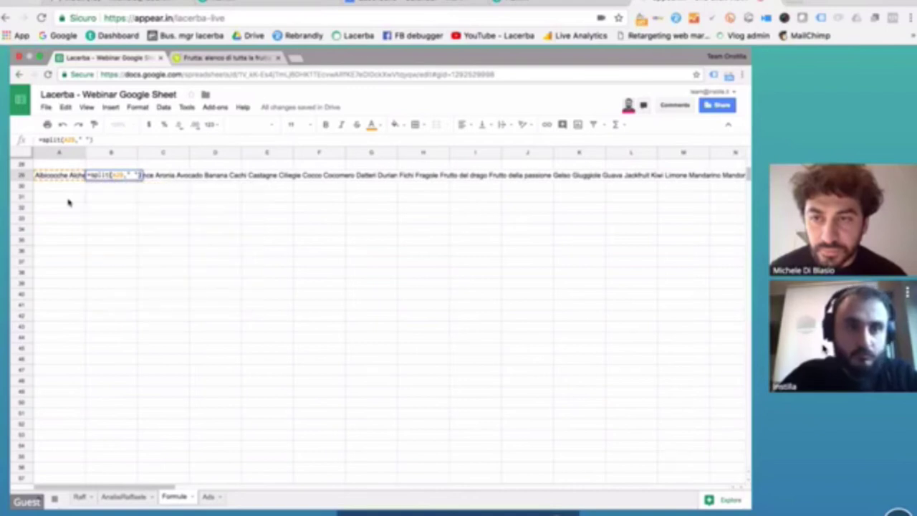
pyautogui.press('Return')
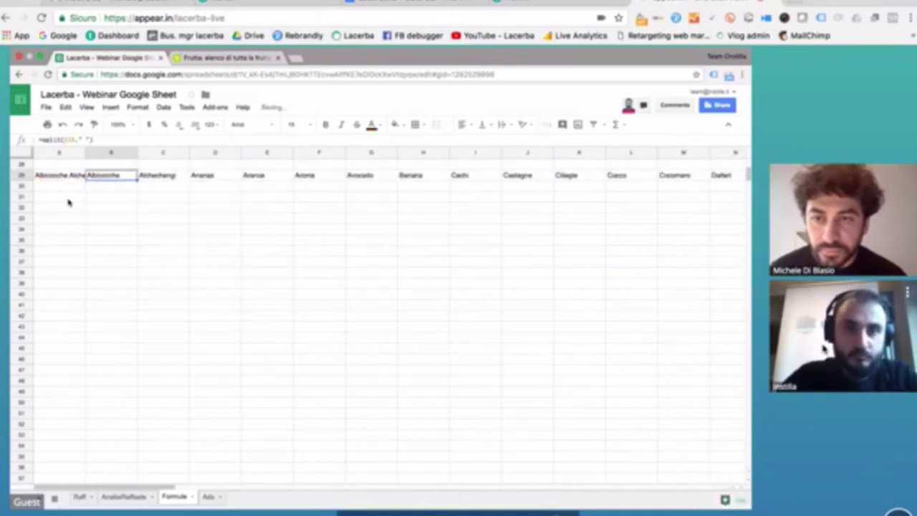
# - Enter a GOOGLETRANSLATE formula in B30 translating B29 from Italian into English
pyautogui.press('Left')
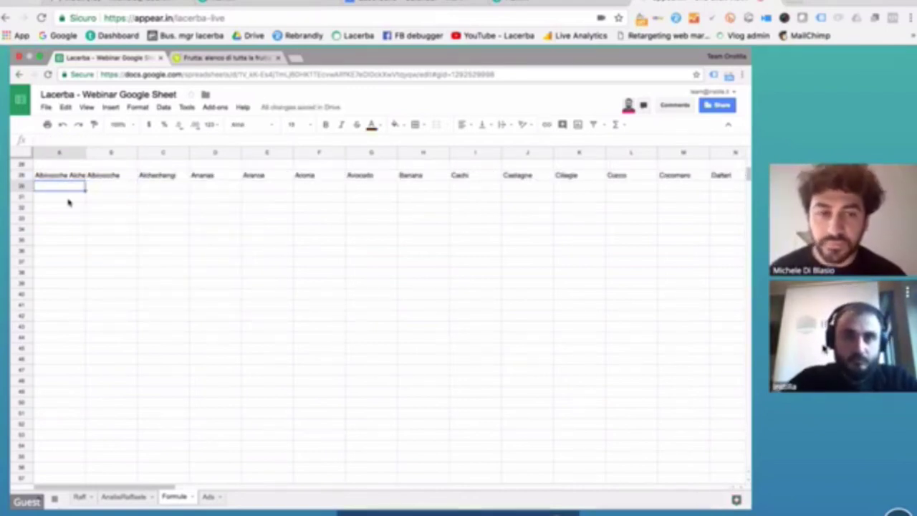
pyautogui.press('Right')
pyautogui.write('=googl')
pyautogui.press('Down')
pyautogui.press('Tab')
pyautogui.press('Up')
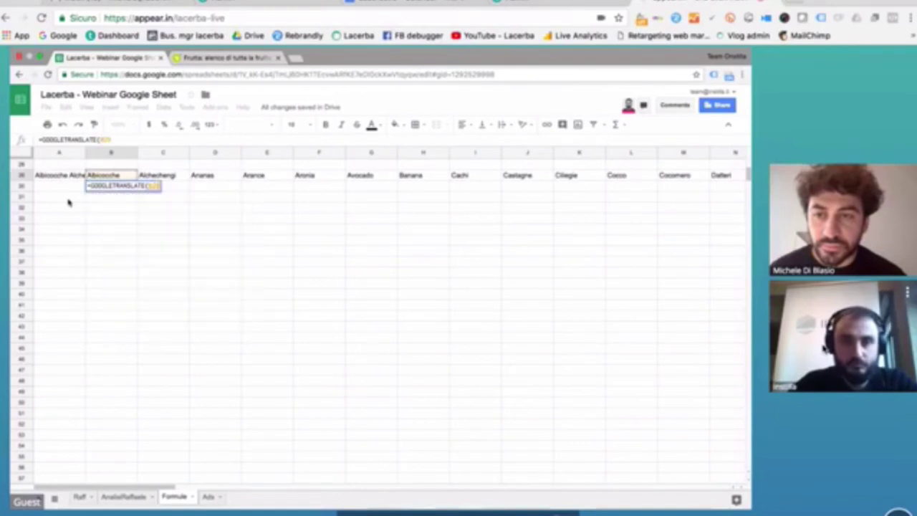
pyautogui.write(',"it","en')
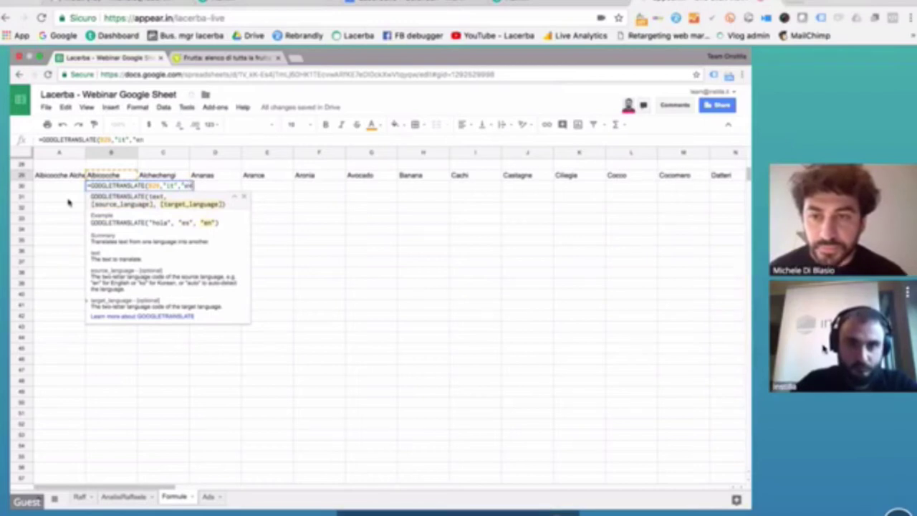
pyautogui.press('Return')
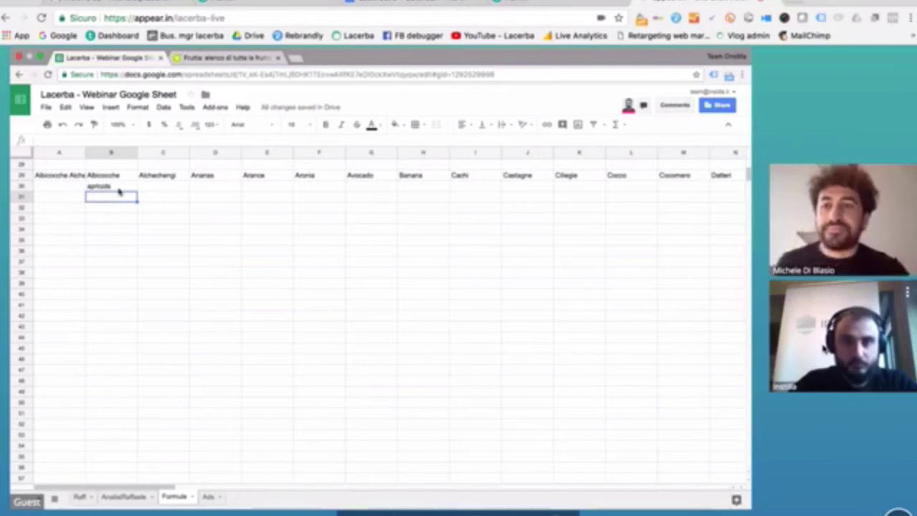
# - Fill the translation formula across row 30 for every fruit column
pyautogui.click(121, 187)
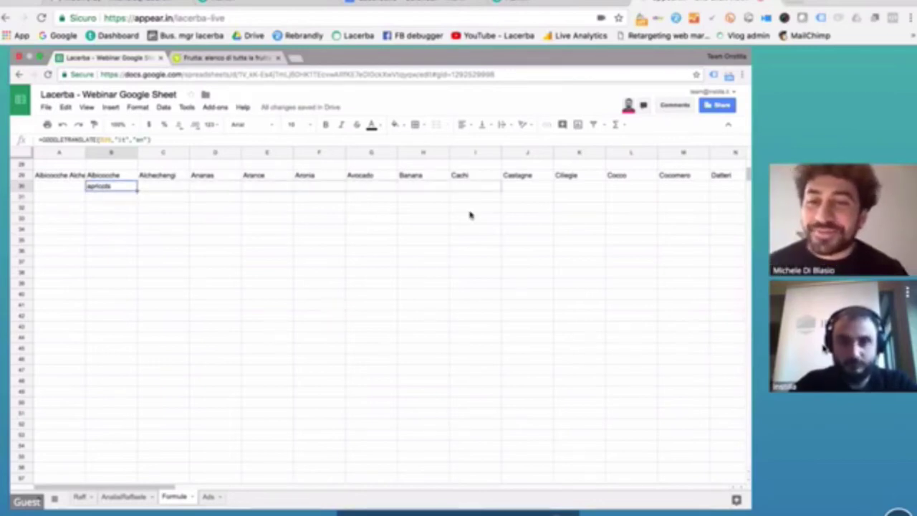
pyautogui.hscroll(6, 743, 201)
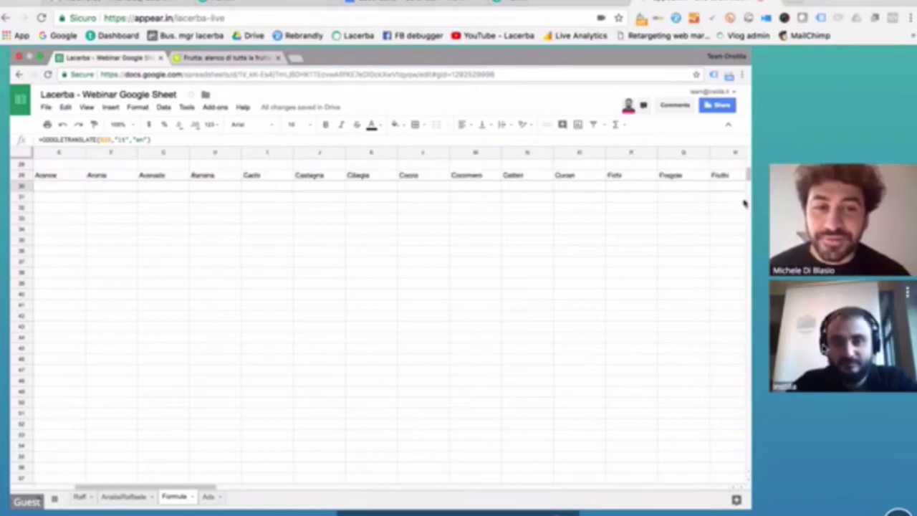
pyautogui.hscroll(4, 750, 200)
pyautogui.hscroll(2, 750, 201)
pyautogui.hscroll(6, 750, 201)
pyautogui.hscroll(2, 750, 201)
pyautogui.keyDown('shift'); pyautogui.click(719, 186); pyautogui.keyUp('shift')
pyautogui.hotkey('ctrl', 'v')
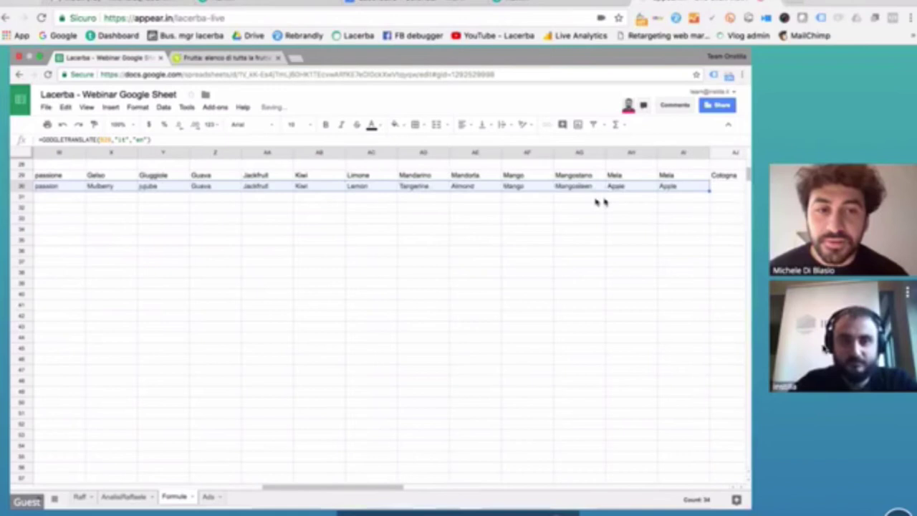
# - Check the translated fruit names along row 30, then move to the Best of Formule slide
pyautogui.click(358, 188)
pyautogui.press('Left')
pyautogui.press('Left')
pyautogui.press('Left')
pyautogui.press('Left')
pyautogui.press('Left')
pyautogui.press('Left')
pyautogui.press('Left')
pyautogui.press('Left')
pyautogui.press('Left')
pyautogui.press('Left')
pyautogui.press('Left')
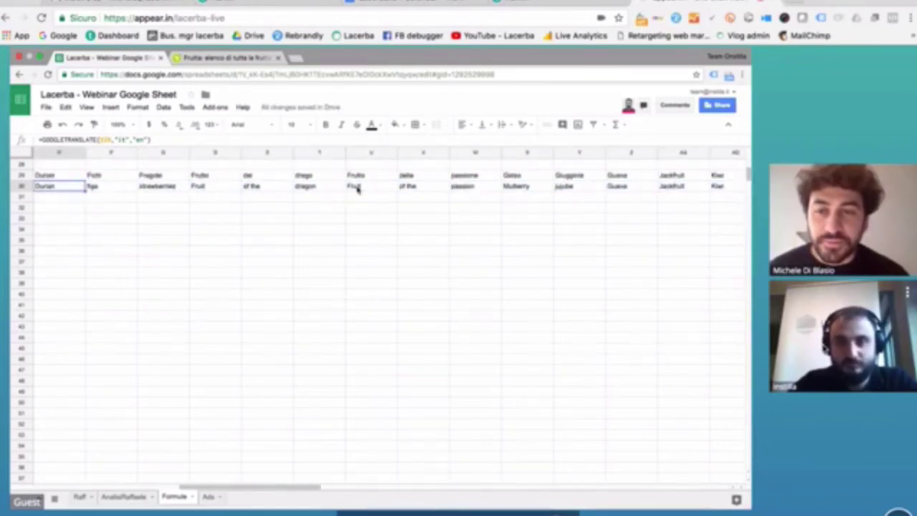
pyautogui.press('Right')
pyautogui.press('Right')
pyautogui.press('Right')
pyautogui.press('Up')
pyautogui.press('Right')
pyautogui.press('Right')
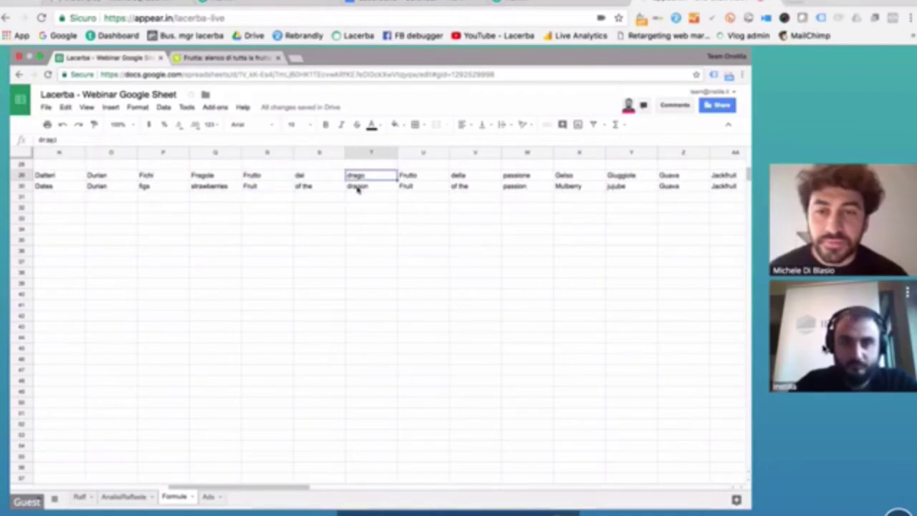
pyautogui.press('Down')
pyautogui.press('Left')
pyautogui.press('Left')
pyautogui.press('Left')
pyautogui.press('Right')
pyautogui.press('Right')
pyautogui.press('Left')
pyautogui.press('Up')
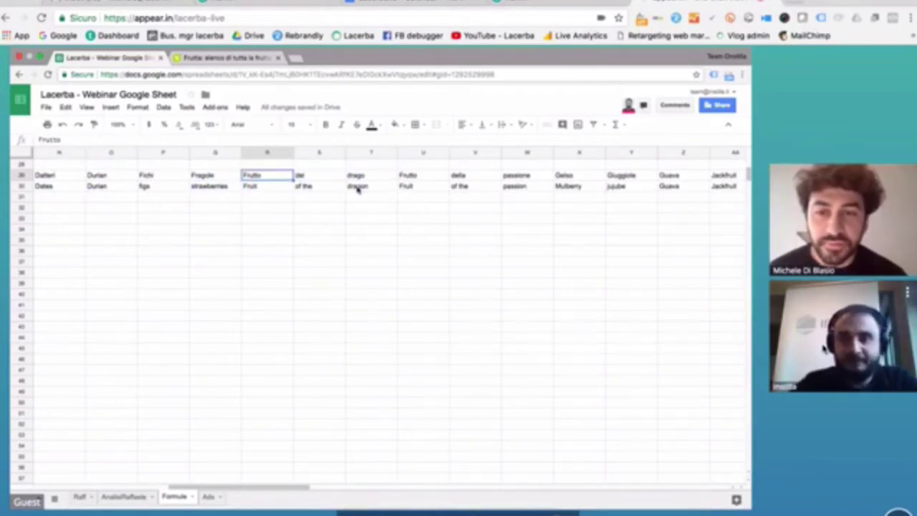
pyautogui.press('Down')
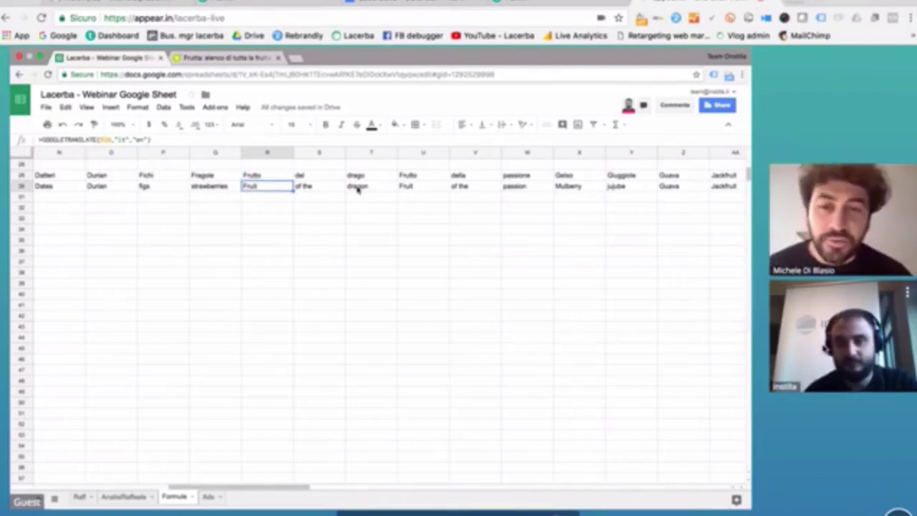
pyautogui.press('Left')
pyautogui.press('Left')
pyautogui.press('Left')
pyautogui.press('Left')
pyautogui.press('Left')
pyautogui.press('Left')
pyautogui.press('Left')
pyautogui.press('Left')
pyautogui.press('Left')
pyautogui.press('Left')
pyautogui.press('Right')
pyautogui.press('Right')
pyautogui.press('Right')
pyautogui.press('Right')
pyautogui.press('Right')
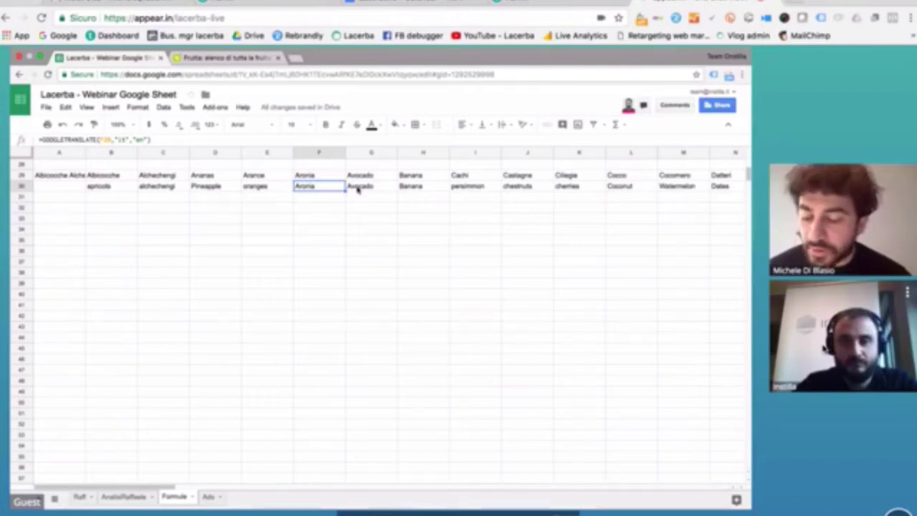
pyautogui.hotkey('ctrl', 'Left')
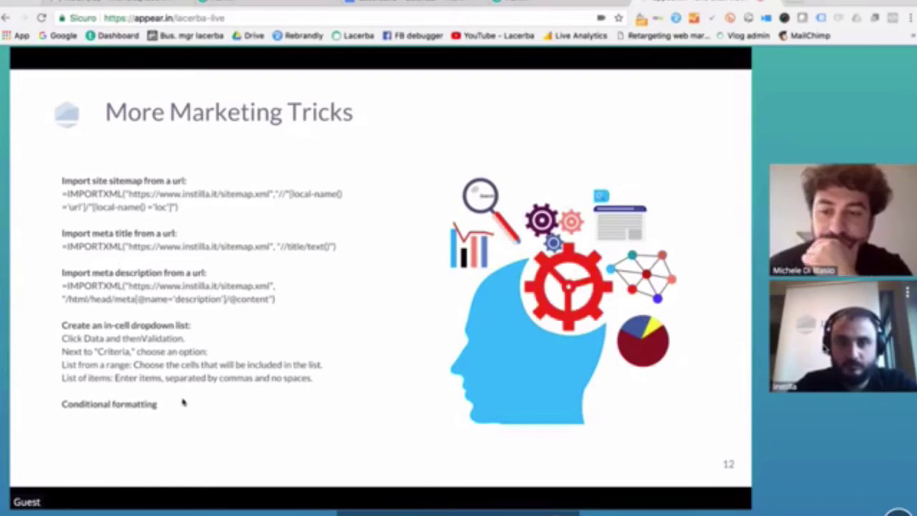
# - Advance past the Pivot table slide to the AdWords Search campaigns ads page
pyautogui.moveTo(164, 435)
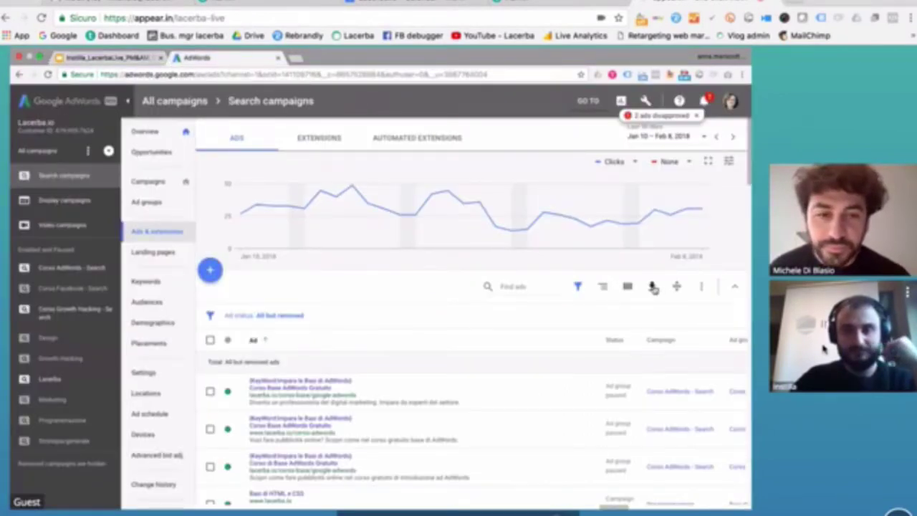
# - Download the AdWords ads report as a .csv file and go back to the spreadsheet
pyautogui.click(652, 288)
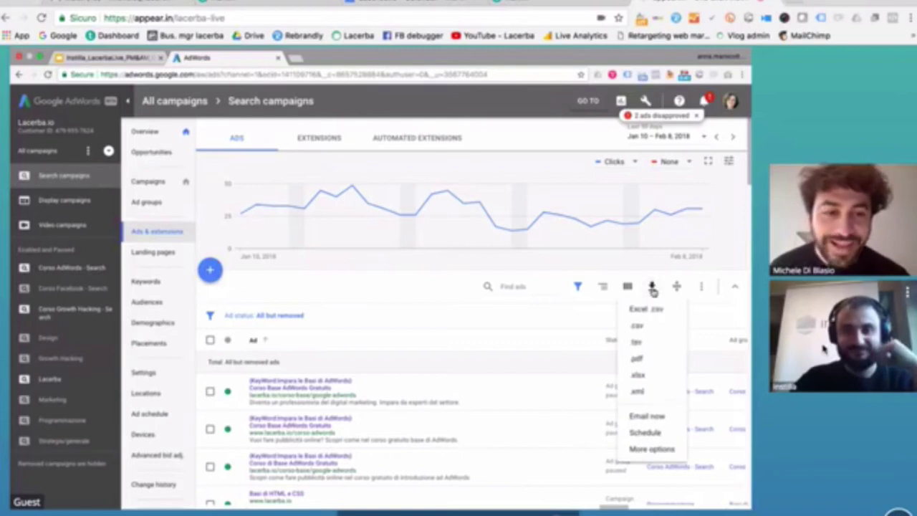
pyautogui.click(638, 326)
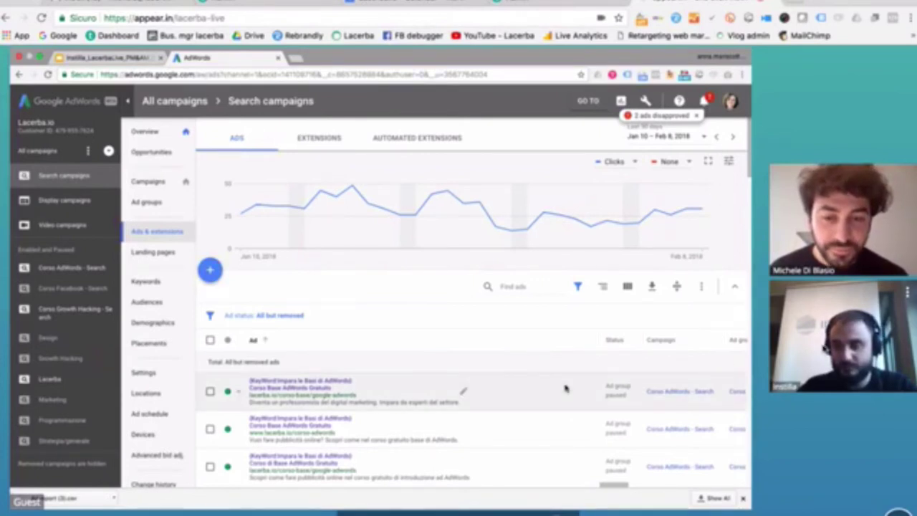
pyautogui.press('super+grave')
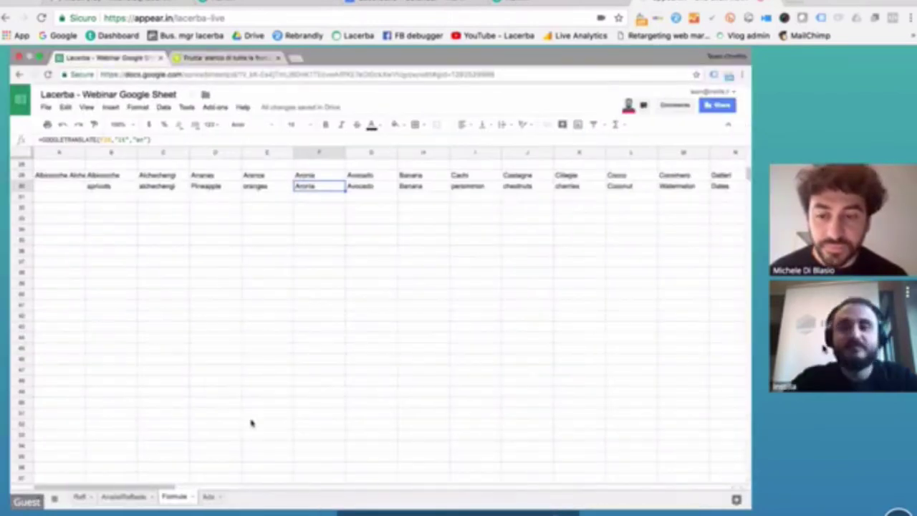
# - Upload Ad report (3).csv into the Ads sheet, replacing data at cell A1
pyautogui.hotkey('alt', 'Down')
pyautogui.click(69, 166)
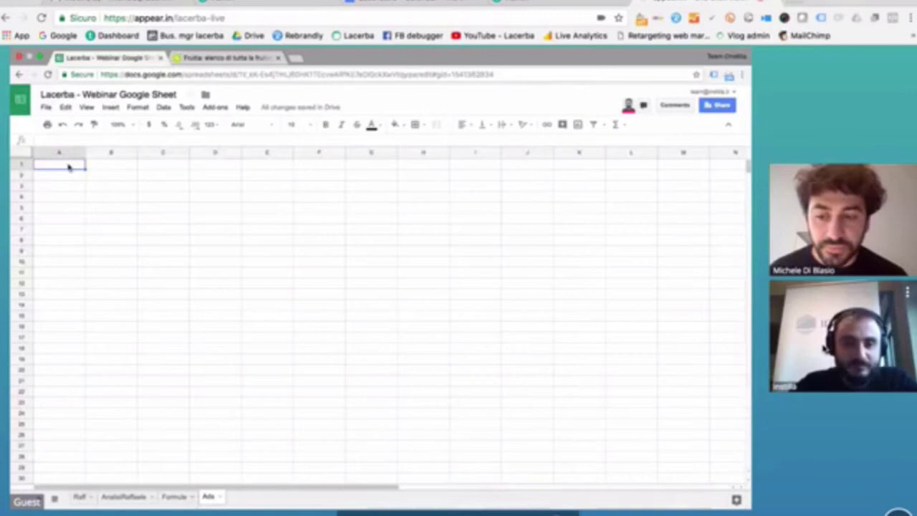
pyautogui.click(45, 107)
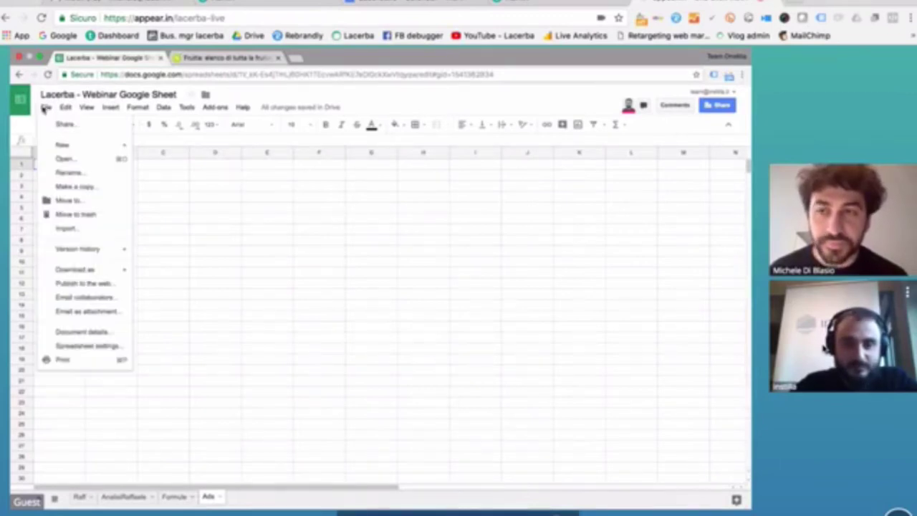
pyautogui.click(85, 229)
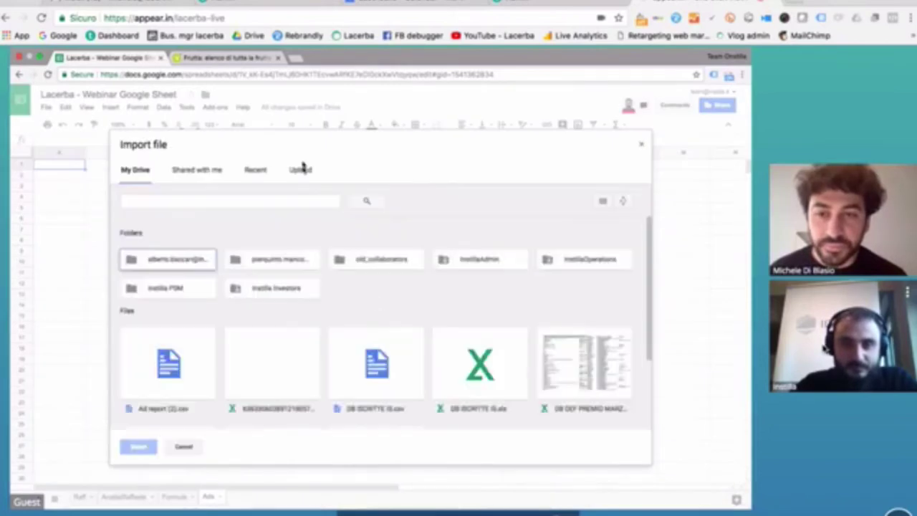
pyautogui.click(301, 169)
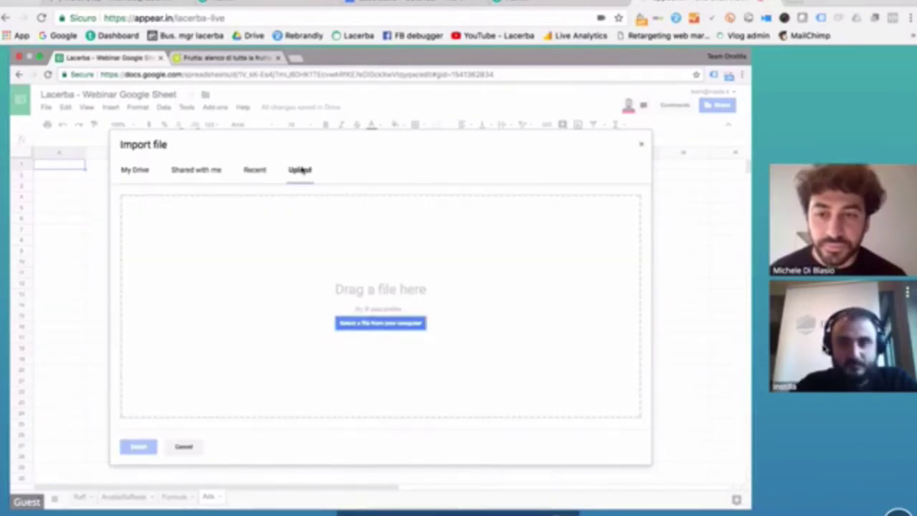
pyautogui.click(411, 324)
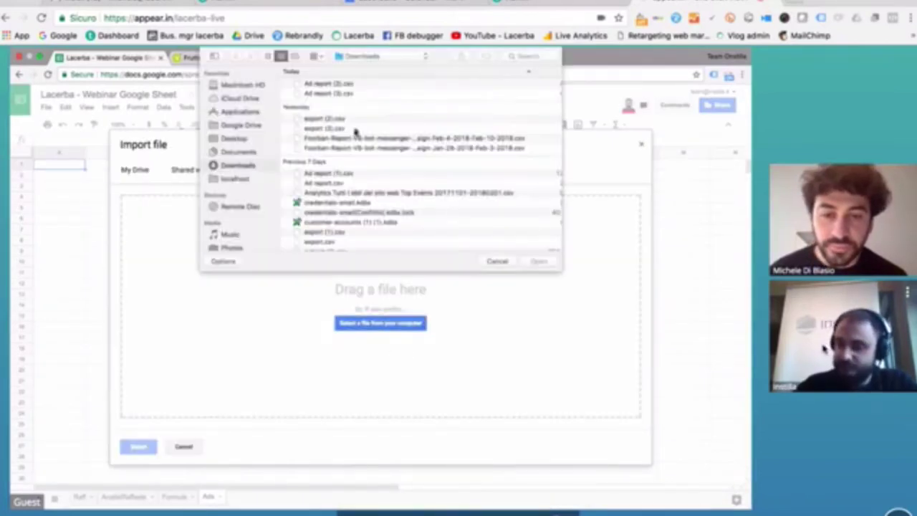
pyautogui.click(357, 93)
pyautogui.click(541, 260)
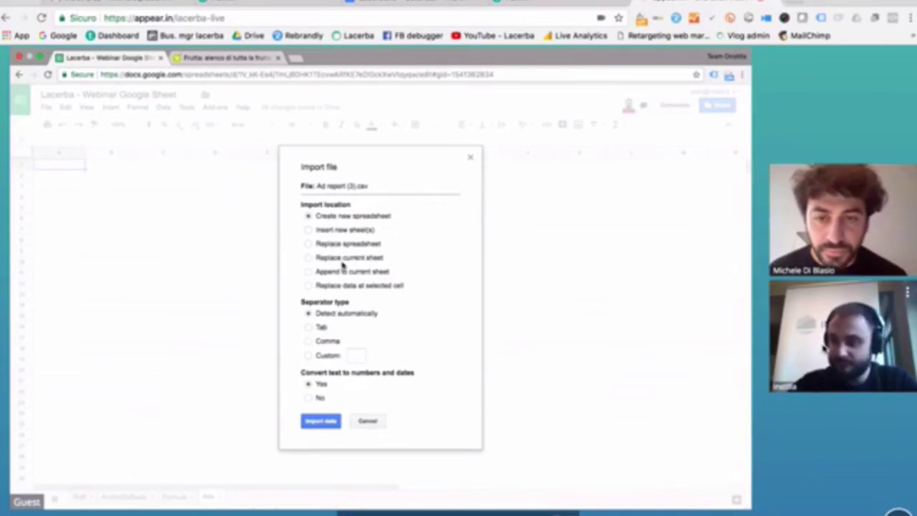
pyautogui.click(321, 287)
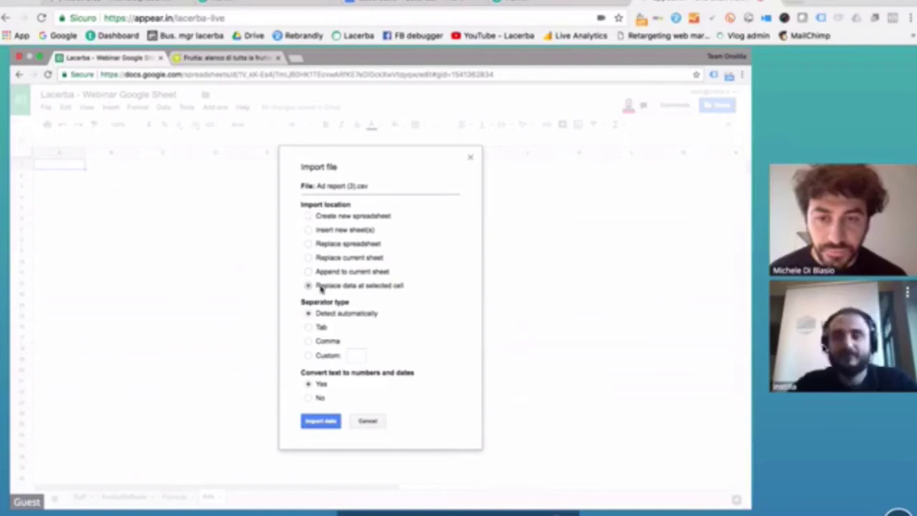
pyautogui.click(334, 422)
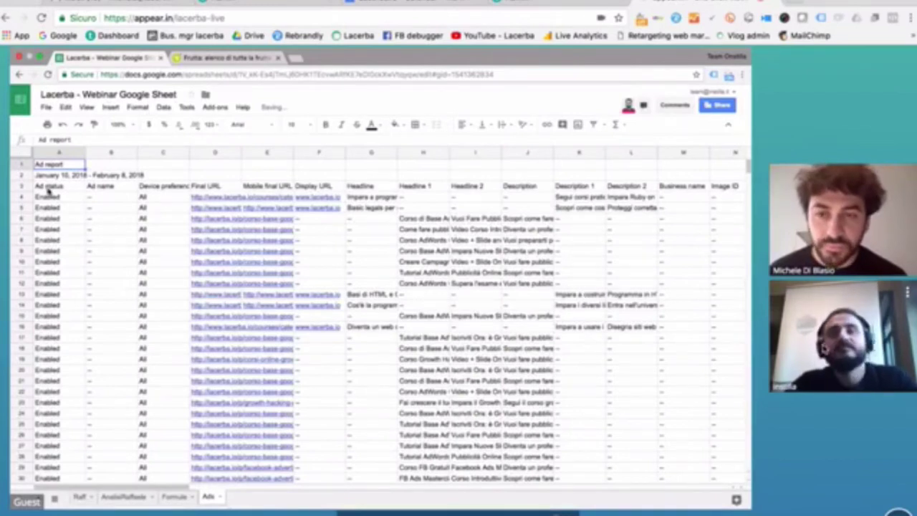
# - Insert an empty row above the header row on the Ads sheet
pyautogui.click(21, 186)
pyautogui.click(110, 107)
pyautogui.click(129, 126)
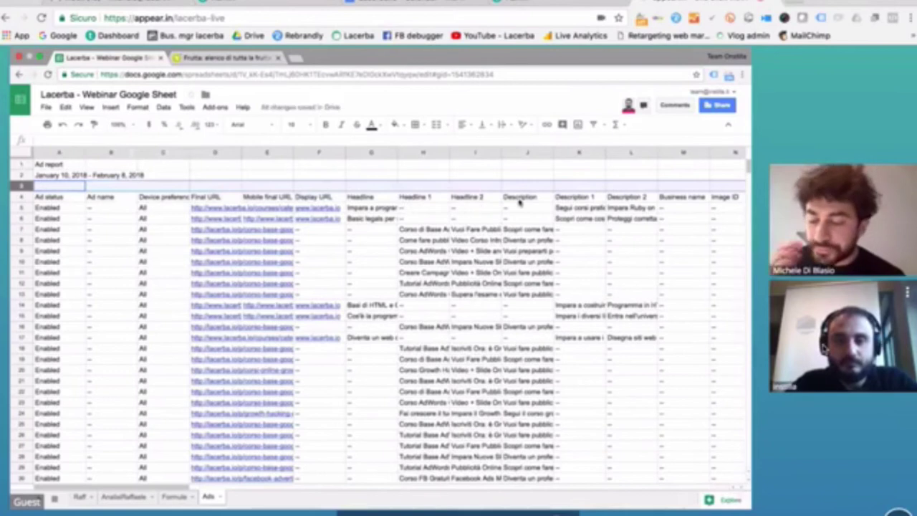
# - Insert an empty row above the Total rows, then jump back to the top of the data
pyautogui.click(469, 198)
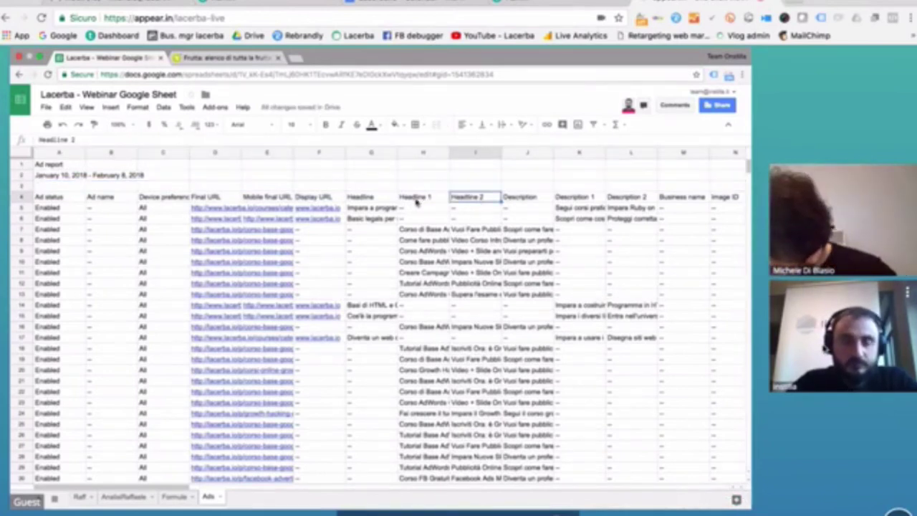
pyautogui.click(50, 200)
pyautogui.hotkey('ctrl', 'Down')
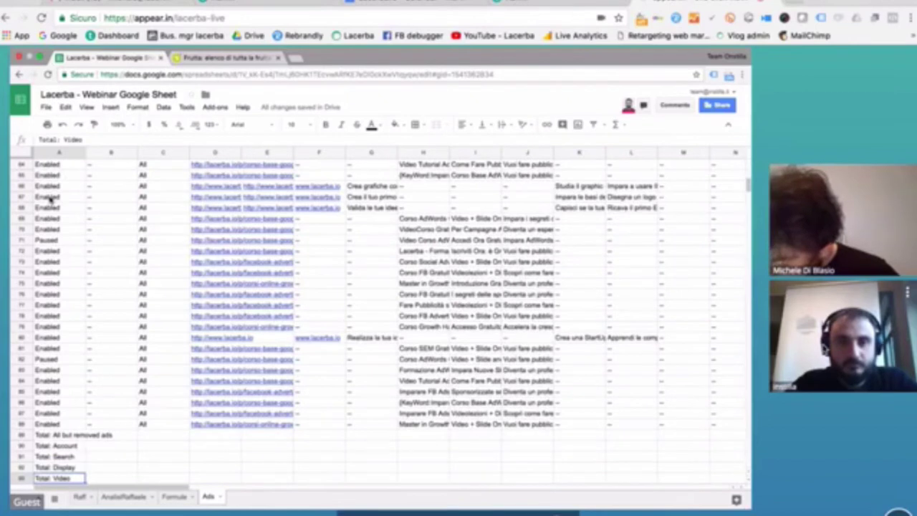
pyautogui.press('Down')
pyautogui.press('Down')
pyautogui.press('Down')
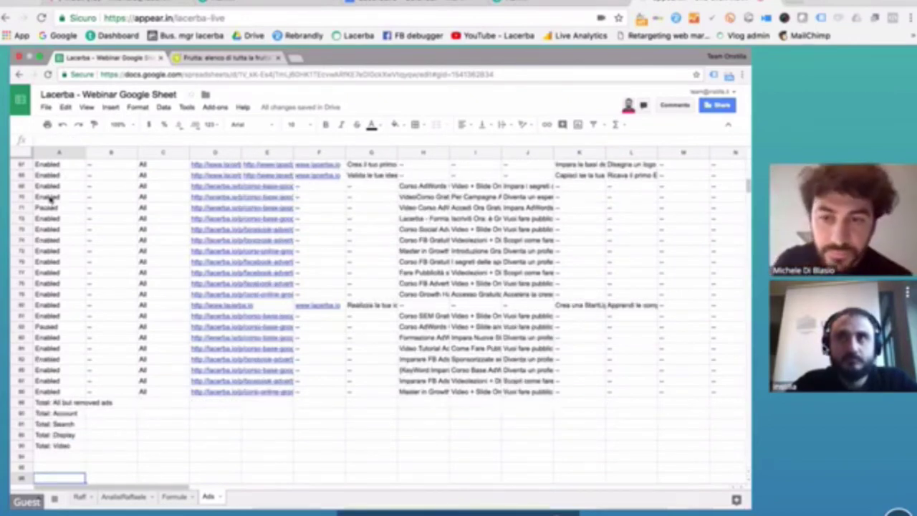
pyautogui.press('Up')
pyautogui.press('Up')
pyautogui.press('Up')
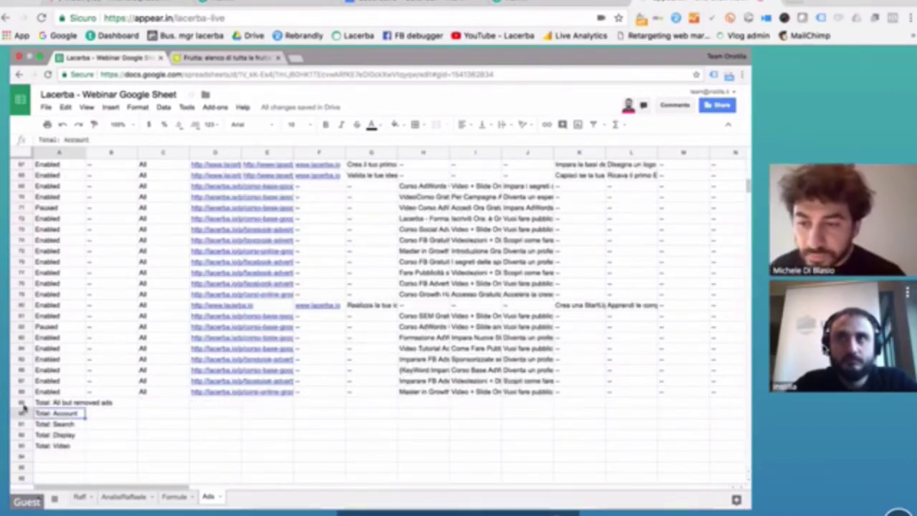
pyautogui.click(22, 403)
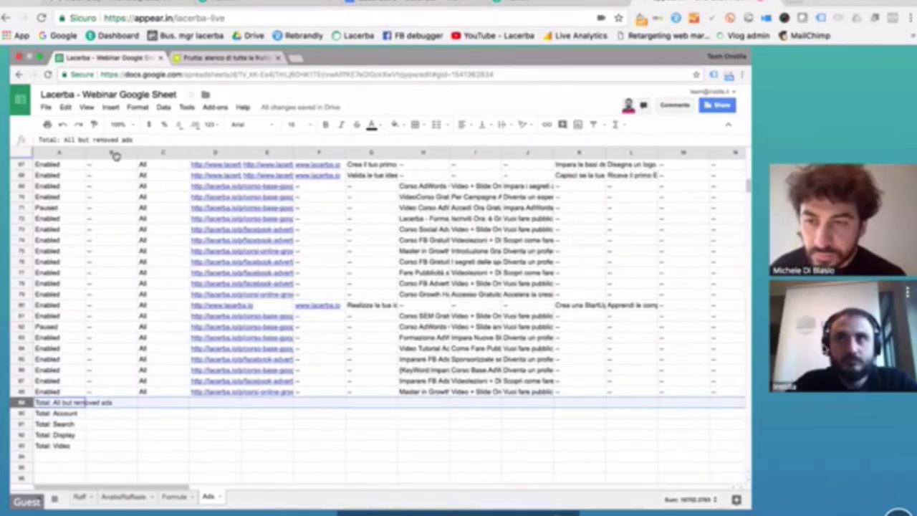
pyautogui.click(110, 107)
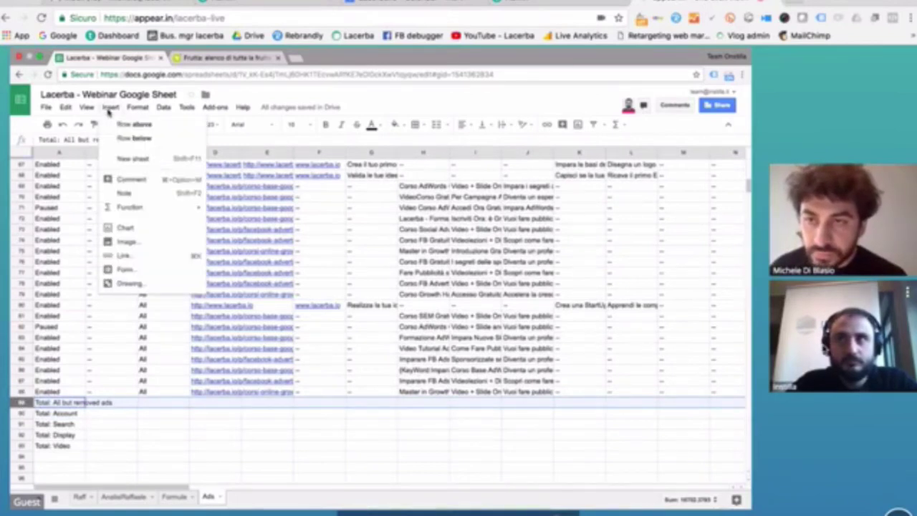
pyautogui.click(127, 125)
pyautogui.click(66, 244)
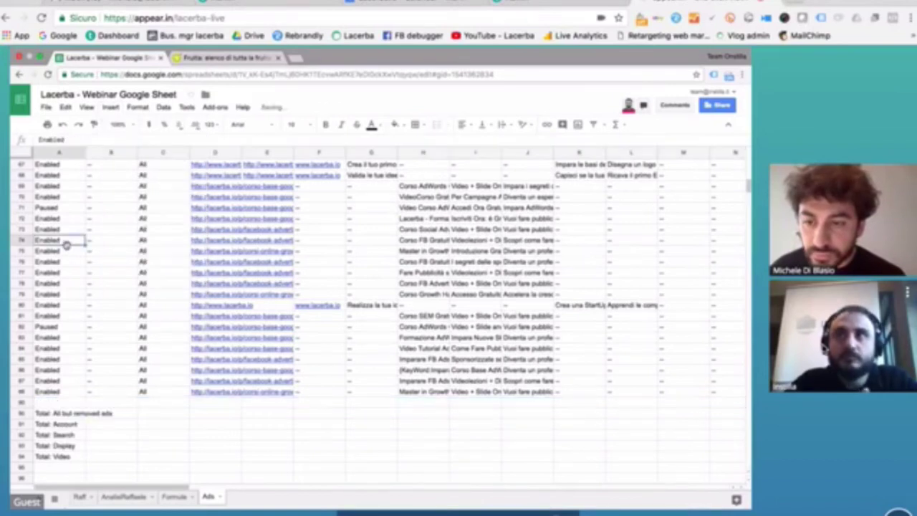
pyautogui.hotkey('ctrl', 'Up')
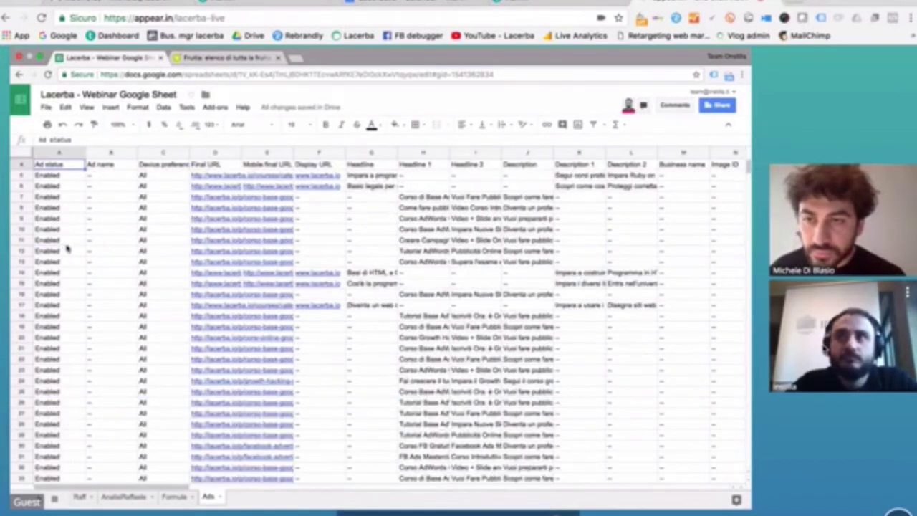
pyautogui.scroll(1, 66, 249)
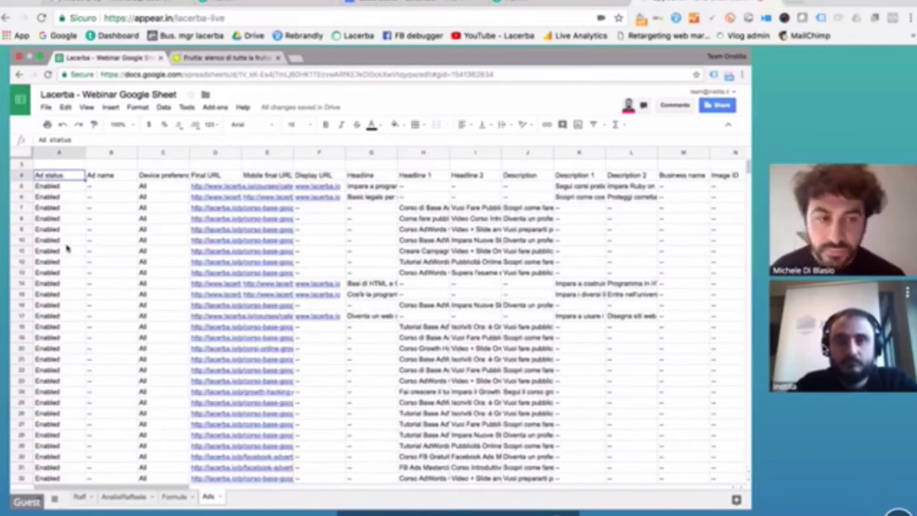
pyautogui.hotkey('ctrl', 'Down')
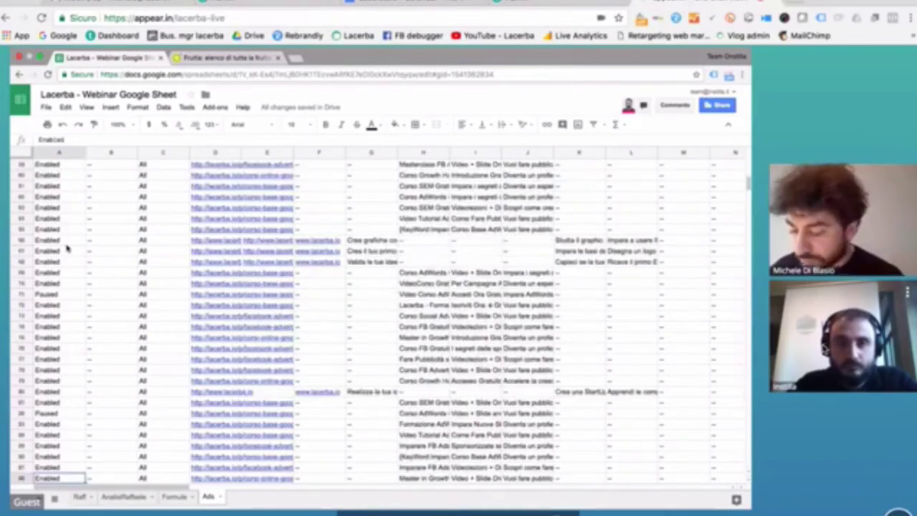
pyautogui.hotkey('ctrl', 'Up')
pyautogui.press('Right')
pyautogui.press('Right')
pyautogui.press('Right')
pyautogui.press('Right')
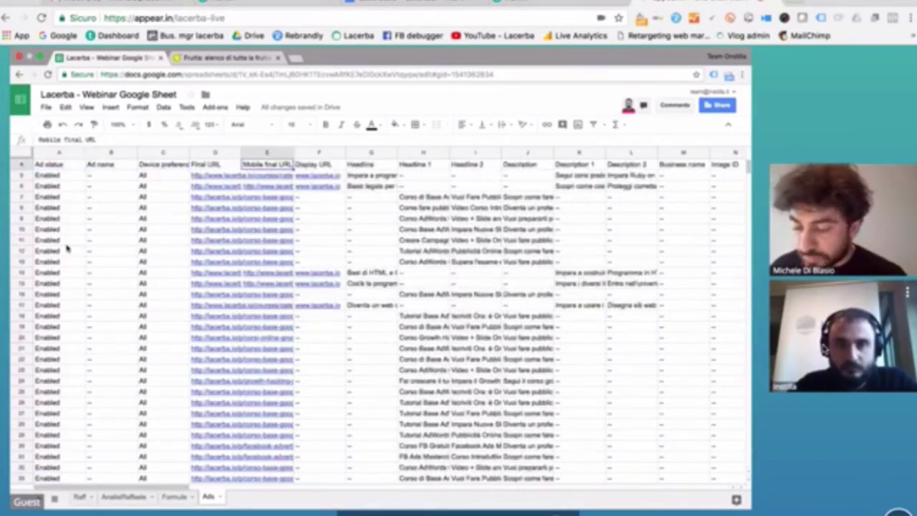
pyautogui.press('Right')
pyautogui.press('Up')
pyautogui.hotkey('ctrl', 'Down')
pyautogui.press('Right')
pyautogui.press('Right')
pyautogui.press('Right')
pyautogui.press('Right')
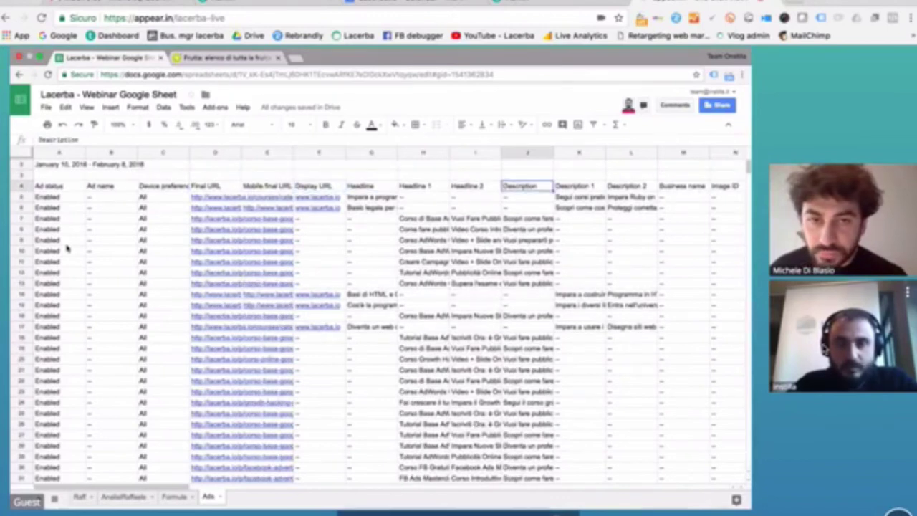
pyautogui.press('Right')
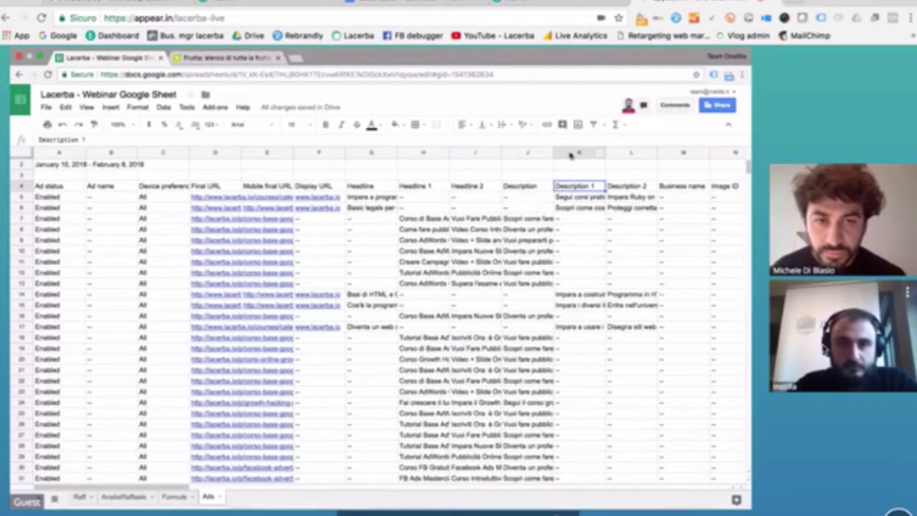
pyautogui.click(571, 155)
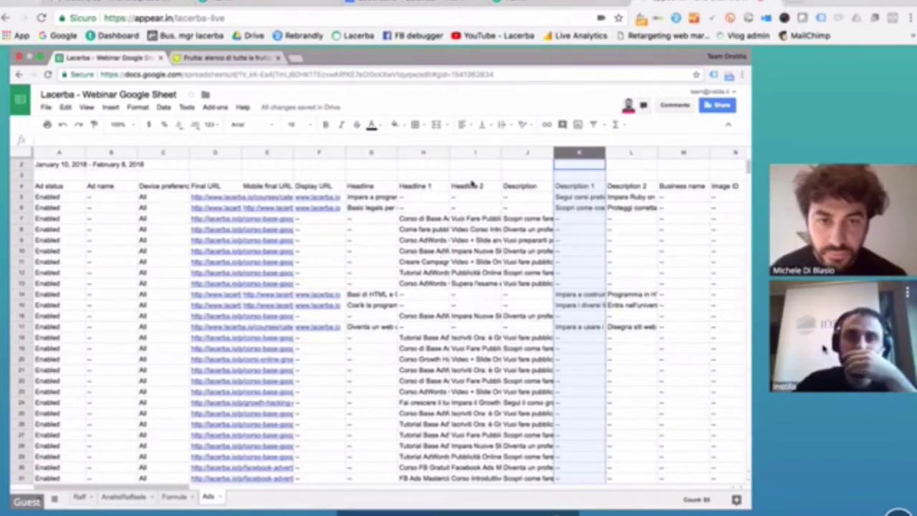
pyautogui.click(527, 186)
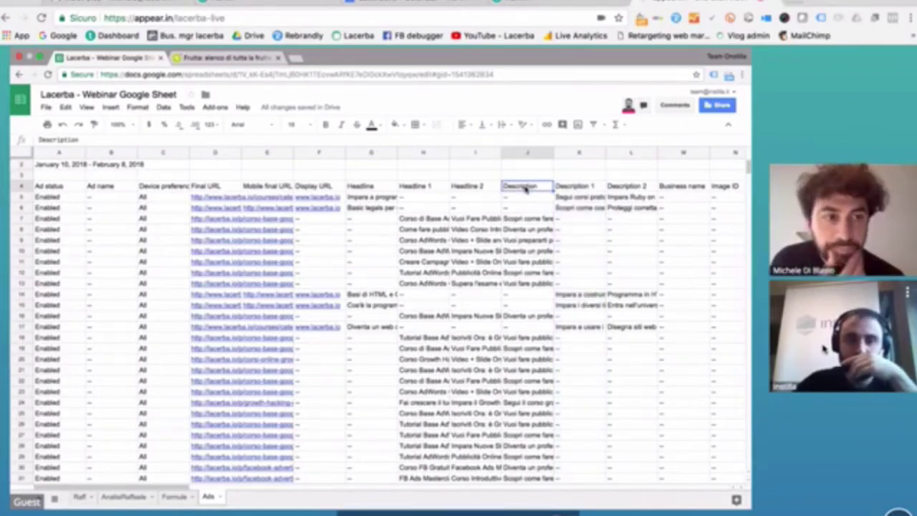
pyautogui.press('Left')
pyautogui.press('Left')
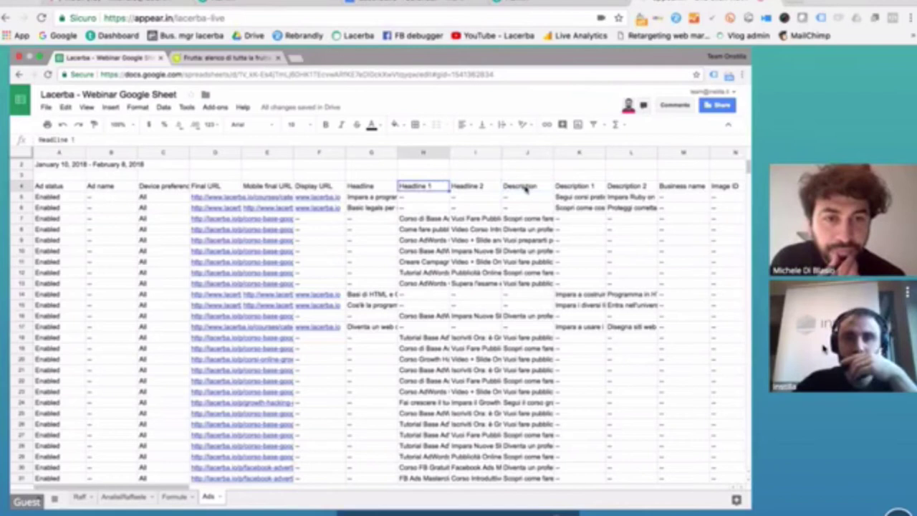
pyautogui.press('Right')
pyautogui.press('Right')
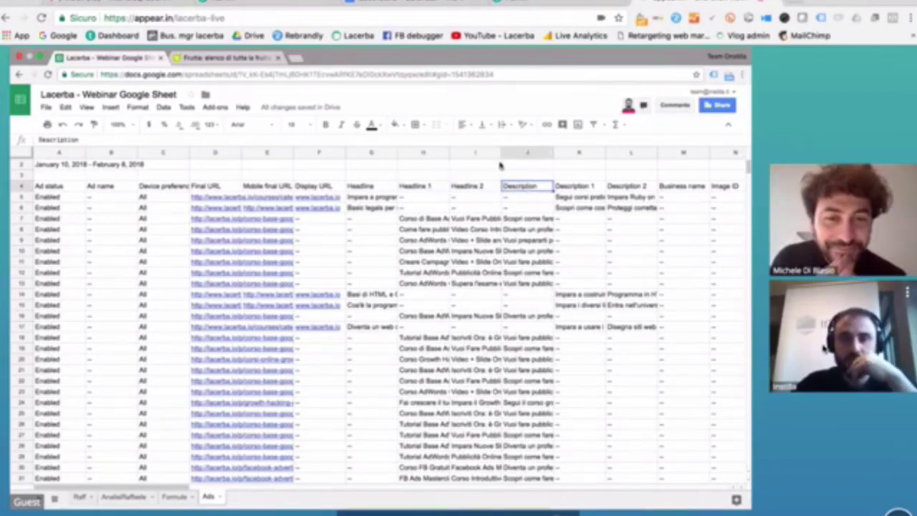
# - Turn on the filter and show only ads whose Description contains 'gratis'
pyautogui.click(593, 124)
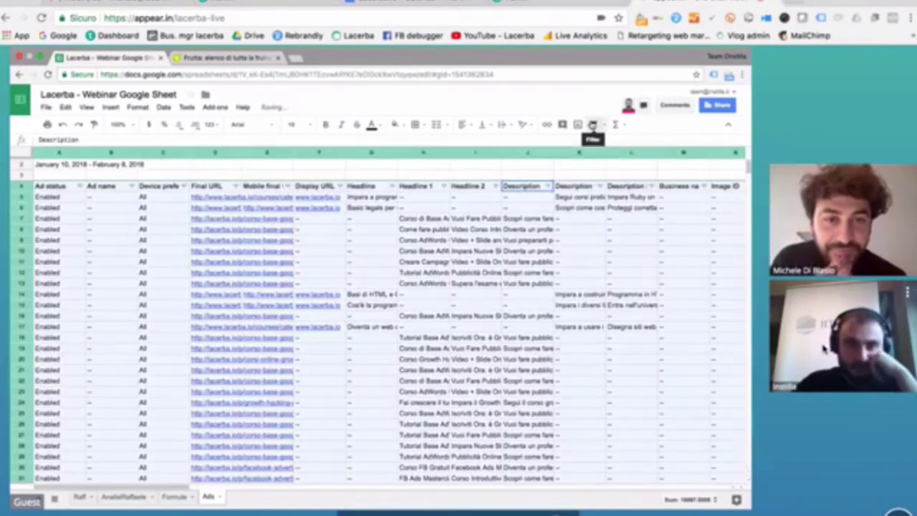
pyautogui.click(547, 186)
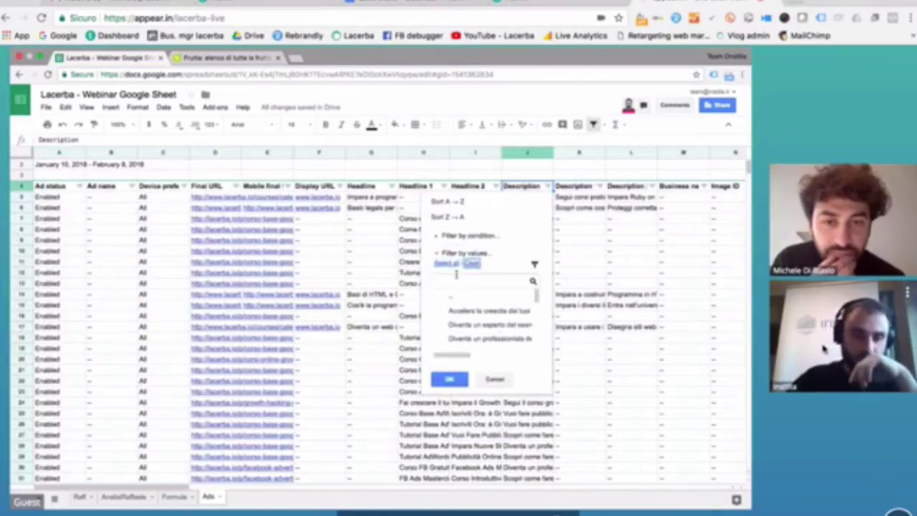
pyautogui.click(456, 279)
pyautogui.write('di')
pyautogui.press('BackSpace')
pyautogui.press('BackSpace')
pyautogui.write('gratis')
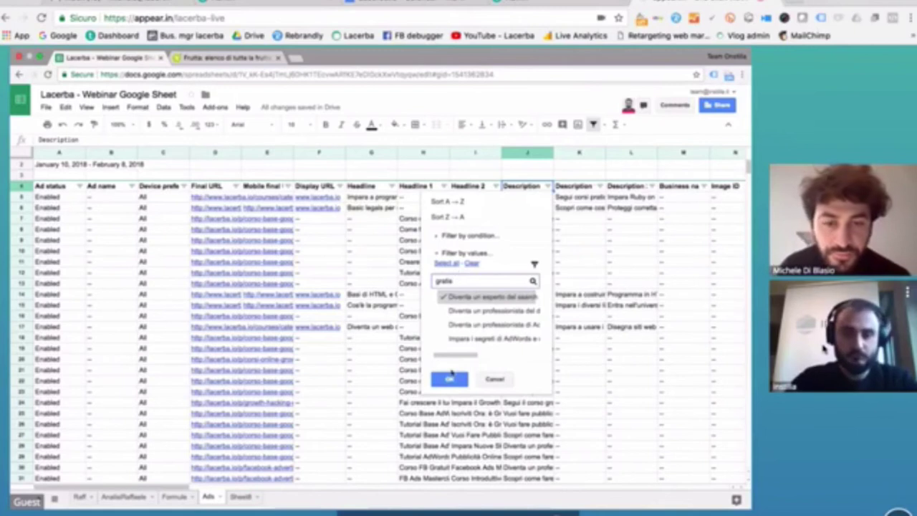
pyautogui.click(446, 263)
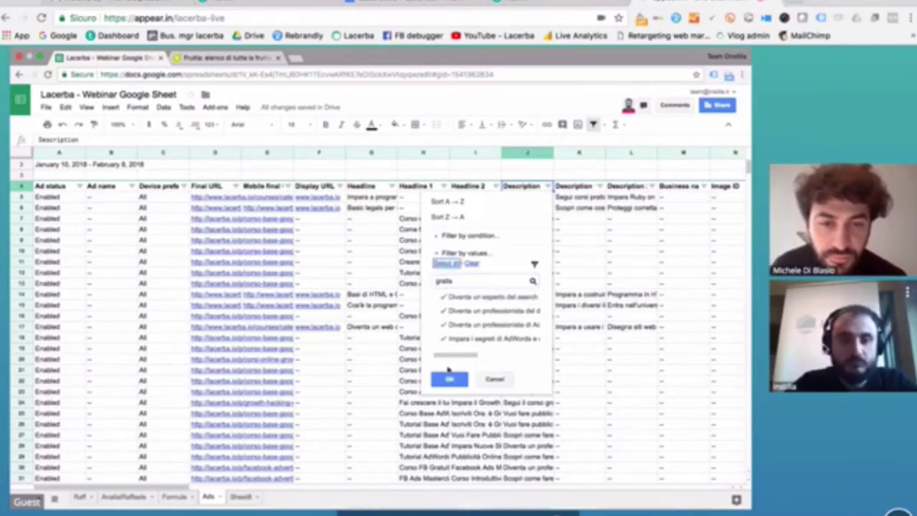
pyautogui.click(449, 379)
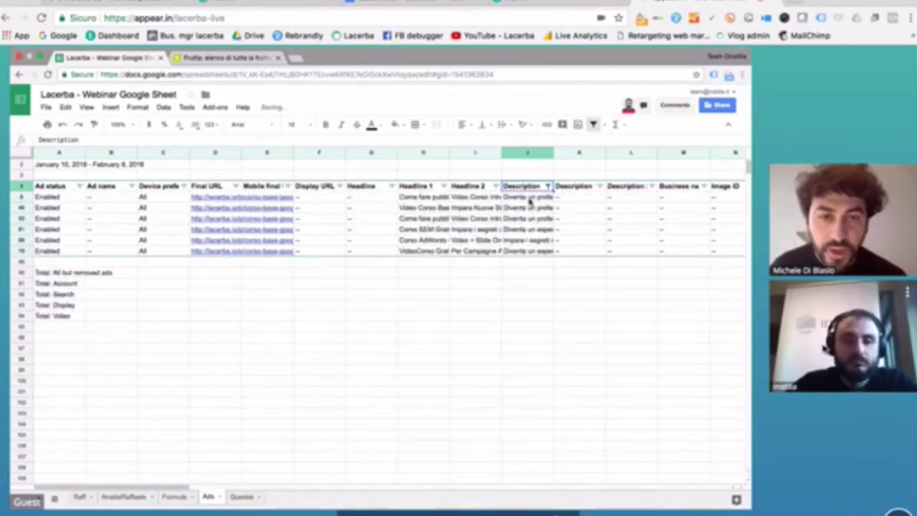
# - Review the filtered ads, then reselect all Description values to show every row
pyautogui.hscroll(6, 530, 202)
pyautogui.hscroll(3, 530, 202)
pyautogui.hscroll(3, 530, 202)
pyautogui.hscroll(3, 530, 202)
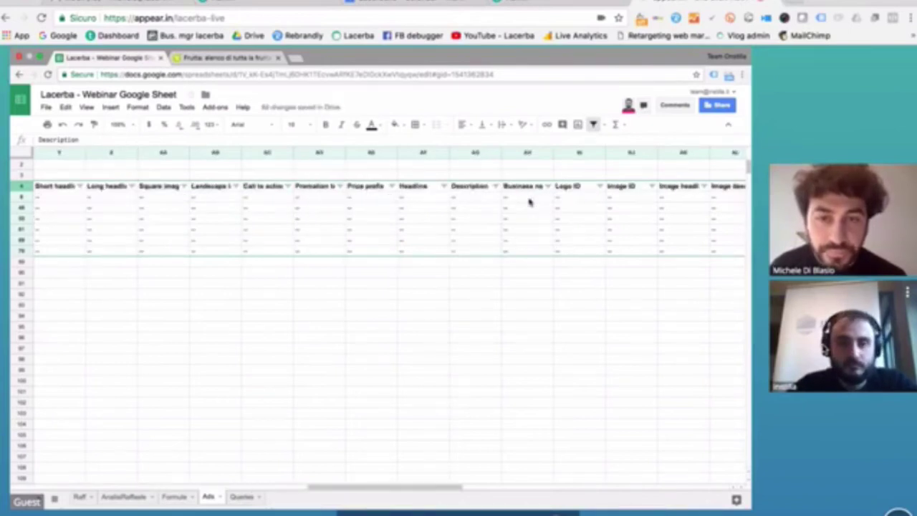
pyautogui.hscroll(3, 531, 202)
pyautogui.hscroll(3, 530, 202)
pyautogui.hscroll(1, 530, 202)
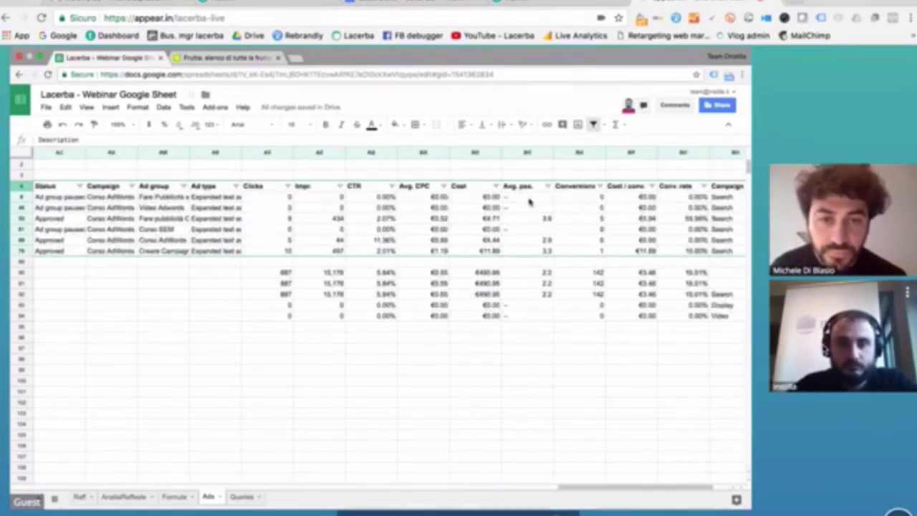
pyautogui.hscroll(-8, 530, 202)
pyautogui.hscroll(-12, 530, 202)
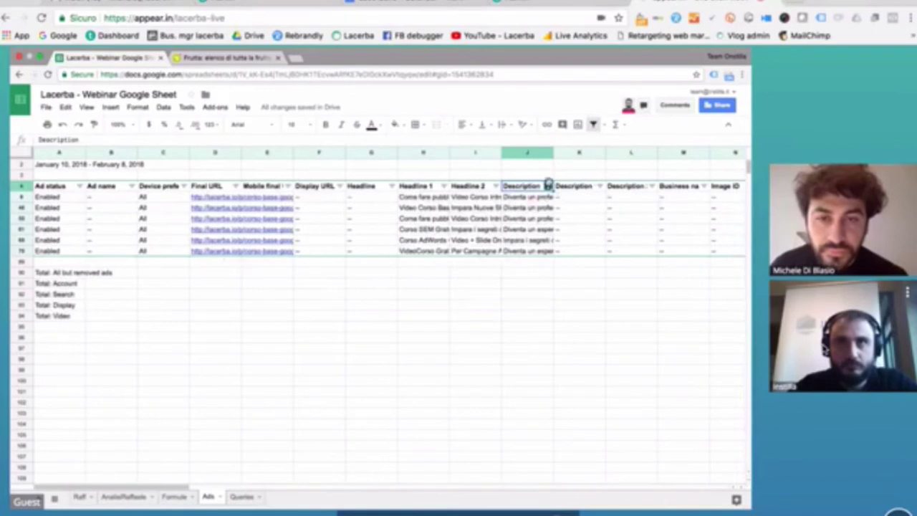
pyautogui.click(548, 185)
pyautogui.click(452, 267)
pyautogui.click(452, 379)
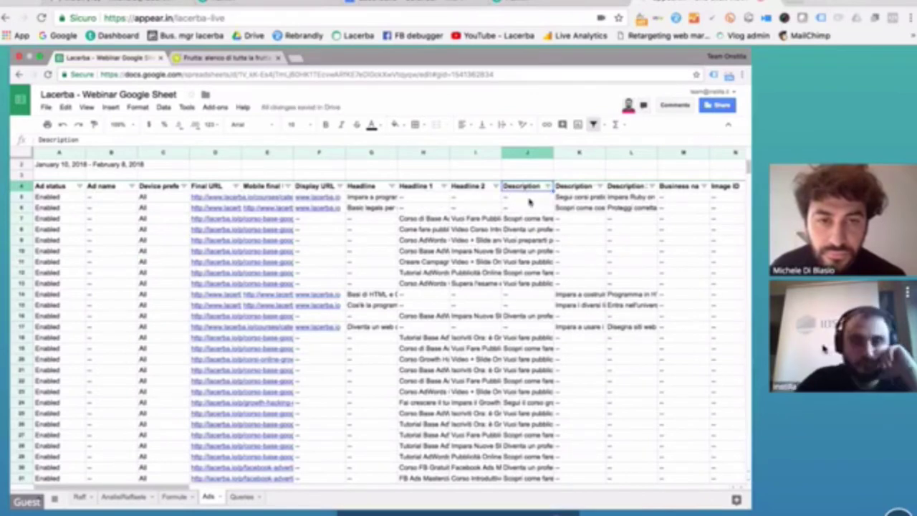
# - Create a pivot table from the Ads data
pyautogui.click(385, 197)
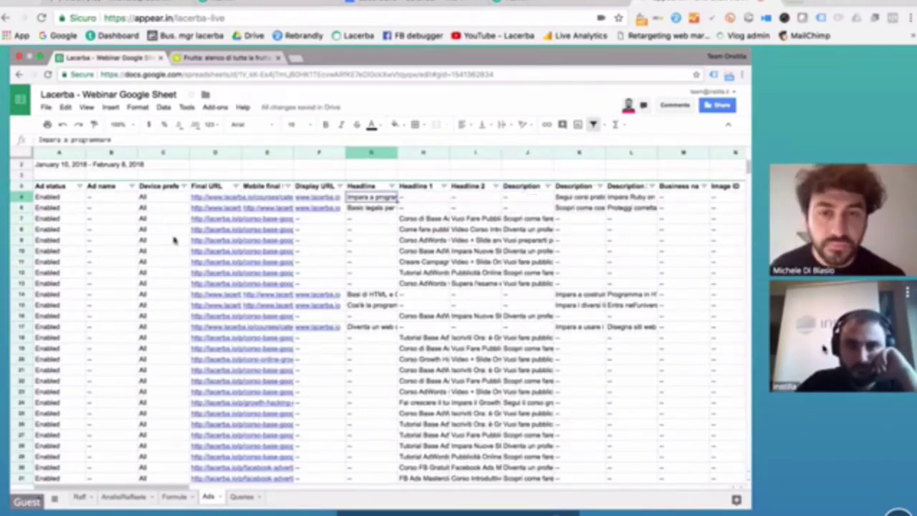
pyautogui.click(164, 108)
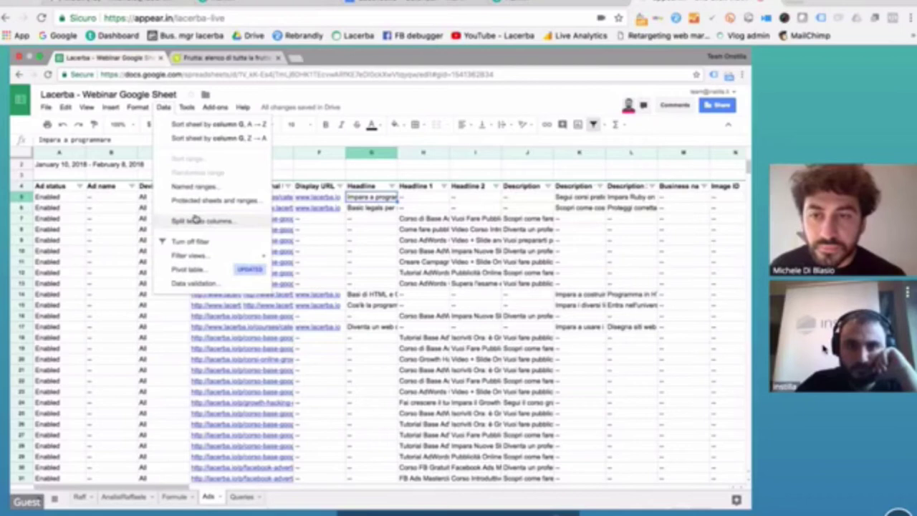
pyautogui.click(188, 269)
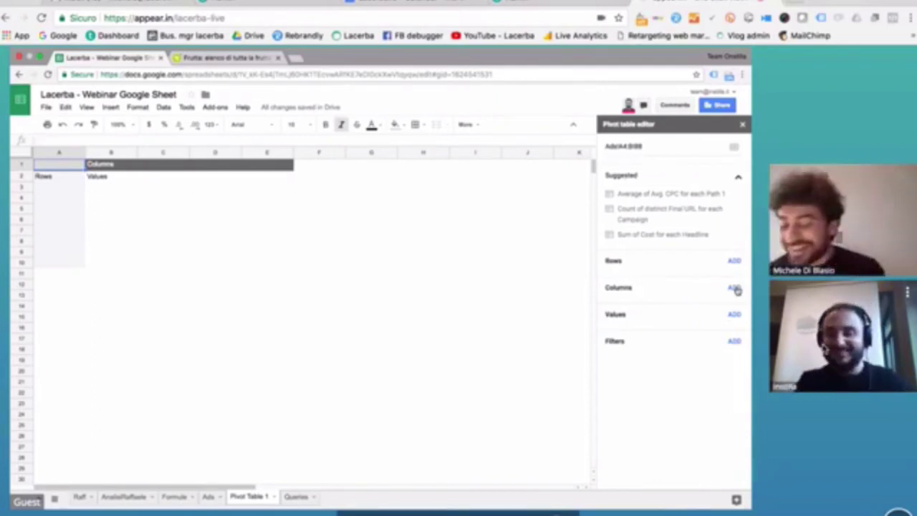
# - Add Impr. as the first summed value column of the pivot table
pyautogui.click(734, 314)
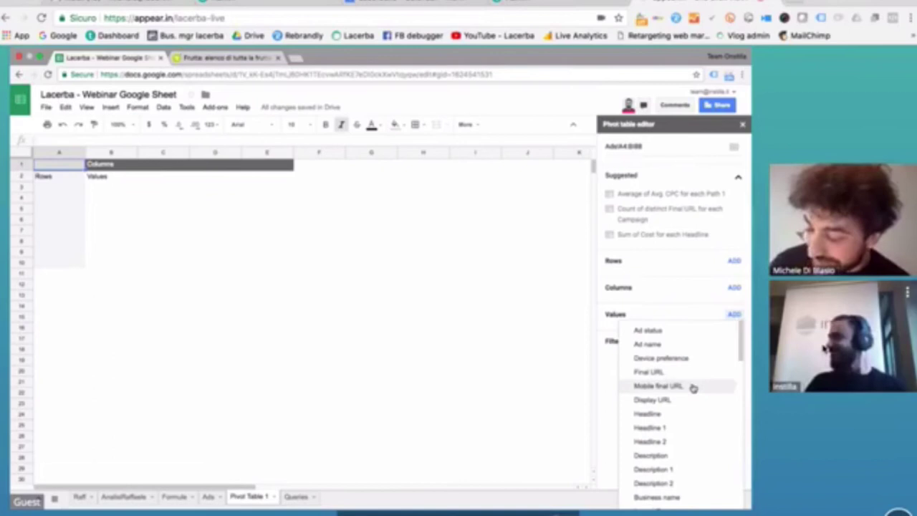
pyautogui.scroll(-2, 693, 387)
pyautogui.scroll(-5, 693, 387)
pyautogui.scroll(-5, 693, 387)
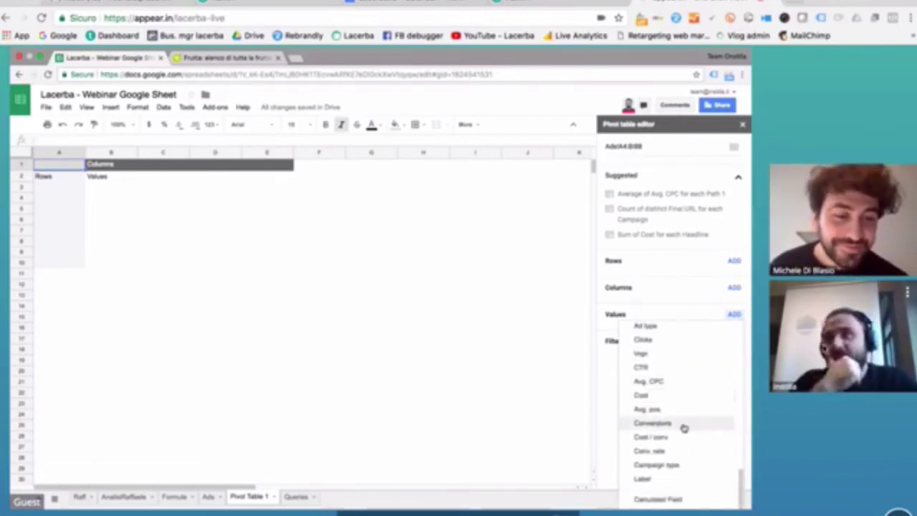
pyautogui.scroll(1, 682, 380)
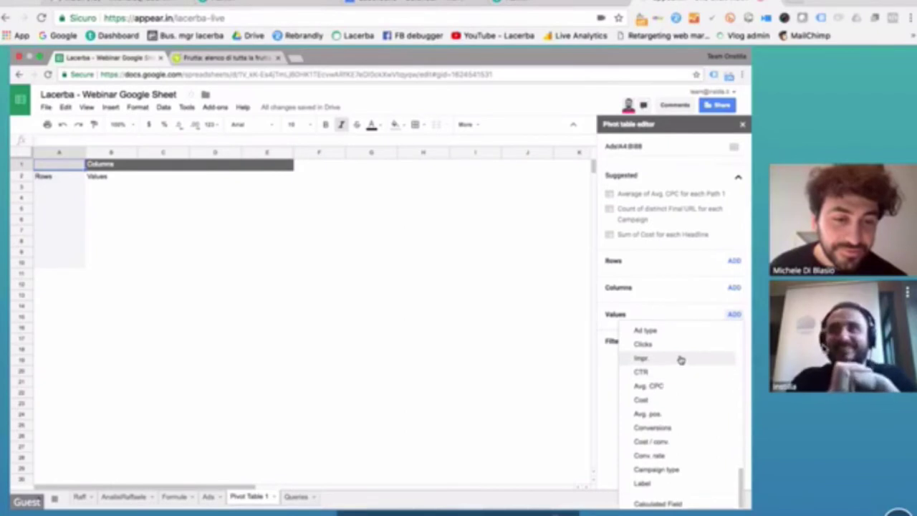
pyautogui.click(681, 359)
# - Add Clicks and Cost as the second and third summed value columns
pyautogui.click(734, 257)
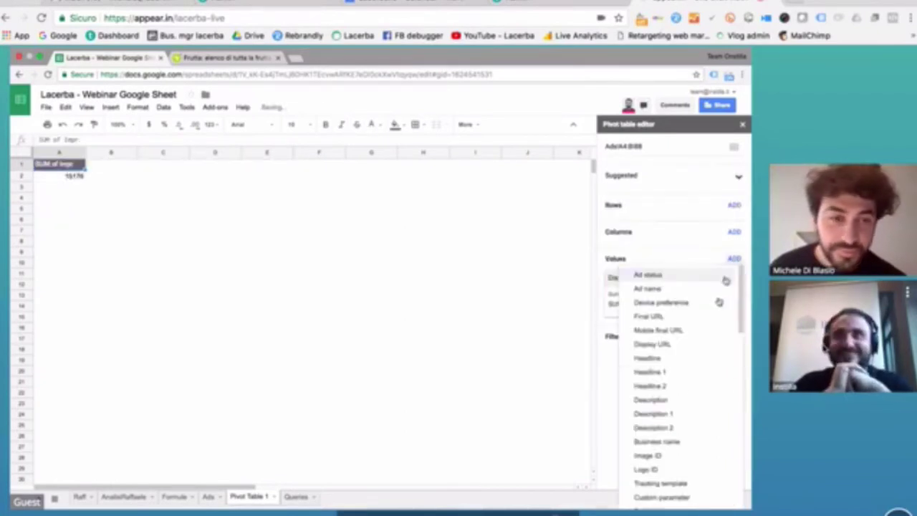
pyautogui.scroll(-5, 690, 393)
pyautogui.scroll(-5, 690, 393)
pyautogui.scroll(-5, 691, 394)
pyautogui.scroll(-5, 690, 393)
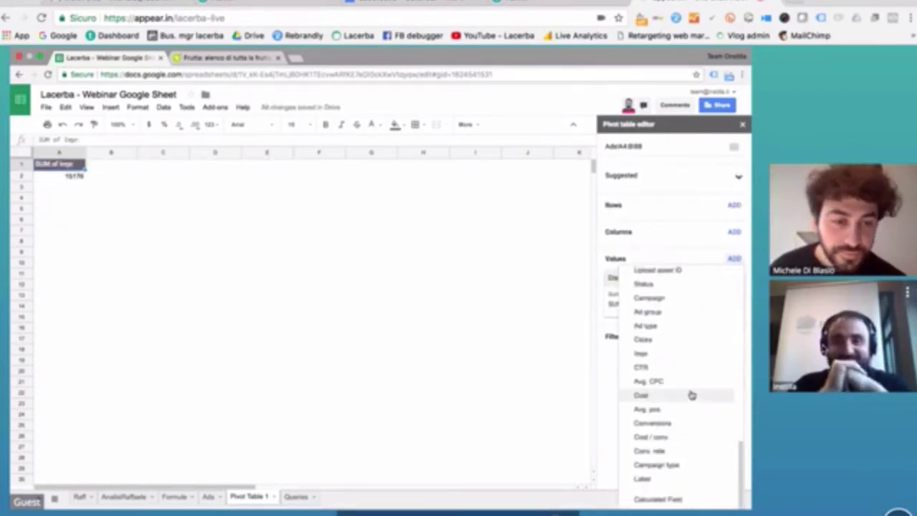
pyautogui.click(677, 338)
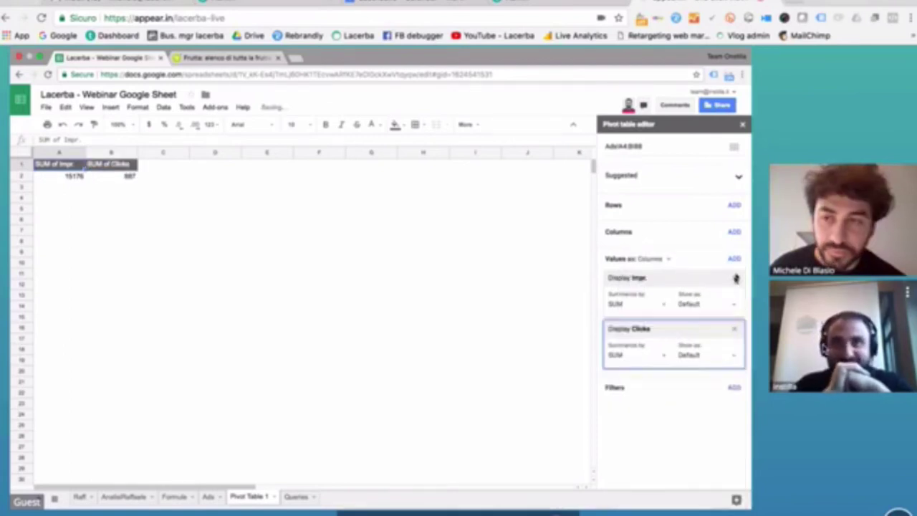
pyautogui.click(734, 258)
pyautogui.scroll(-5, 706, 378)
pyautogui.scroll(-5, 707, 379)
pyautogui.scroll(-3, 707, 378)
pyautogui.scroll(-3, 706, 378)
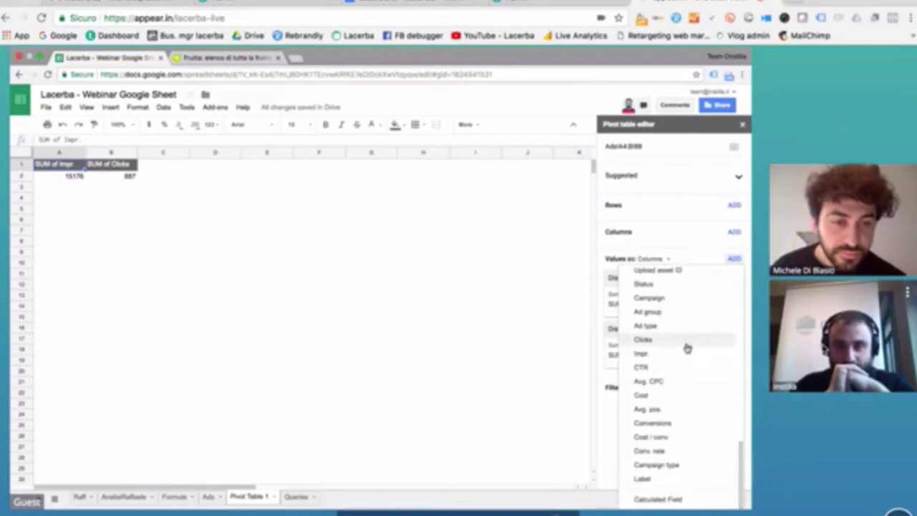
pyautogui.click(681, 396)
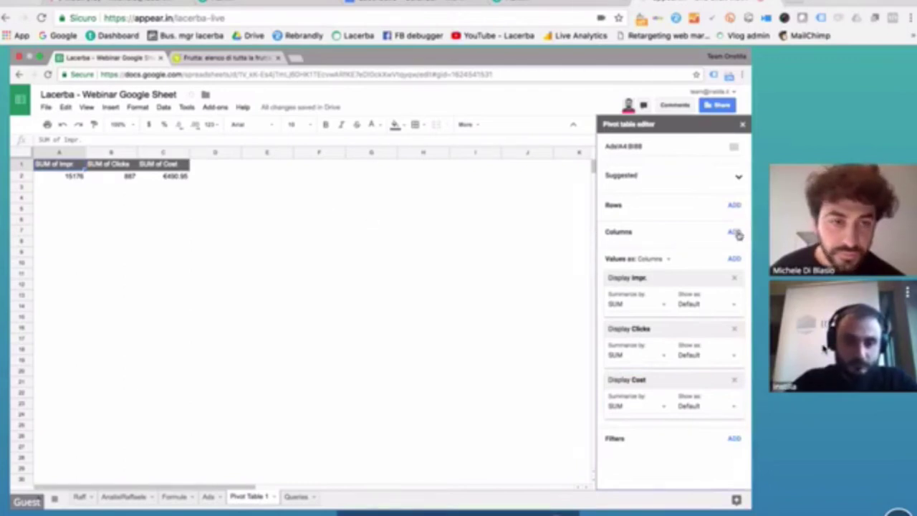
pyautogui.click(735, 205)
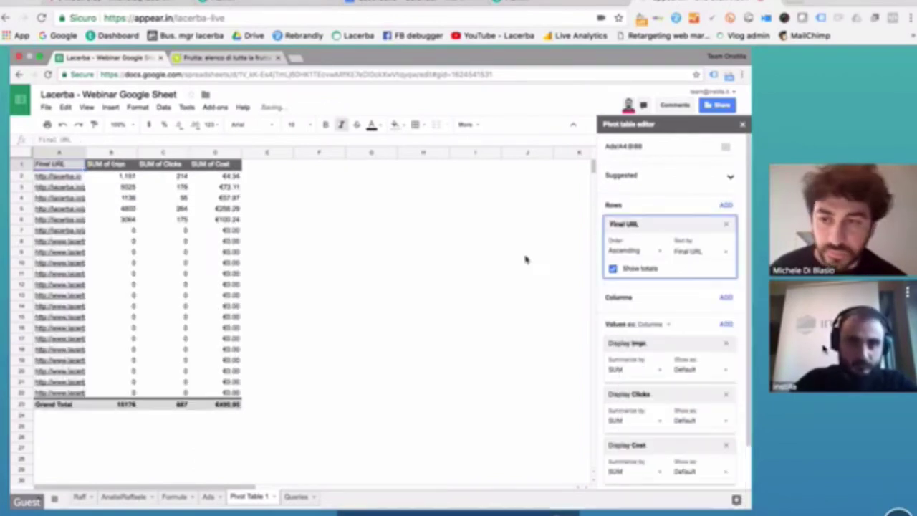
# - Auto-fit column A so the full Final URLs are visible
pyautogui.doubleClick(86, 152)
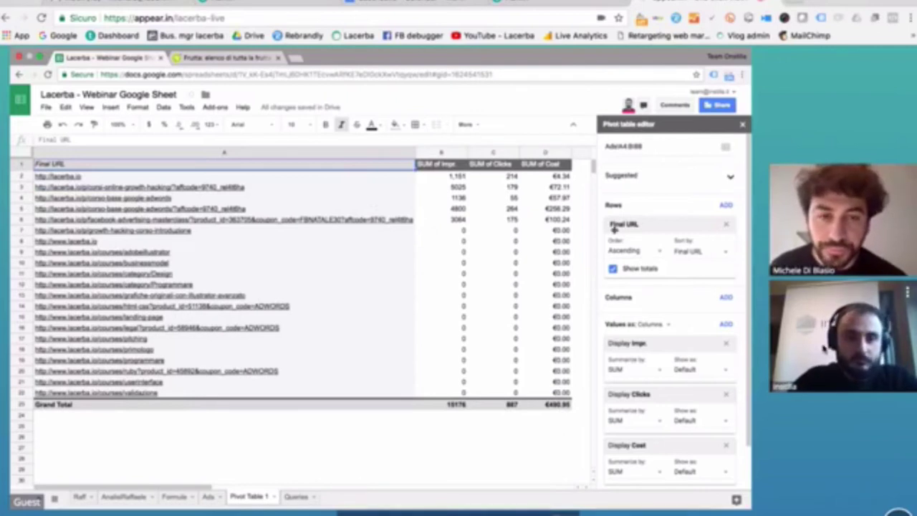
# - Replace the Final URL row grouping with Headline 1, then close the pivot editor
pyautogui.click(728, 225)
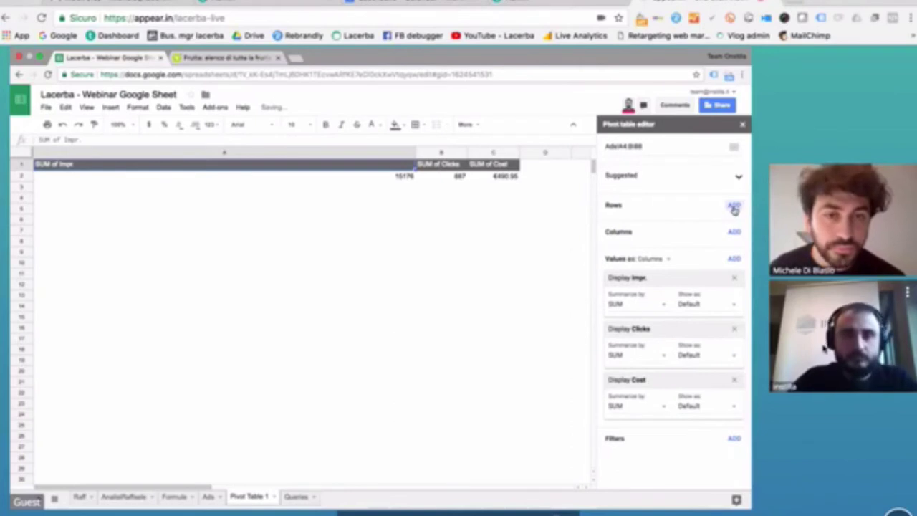
pyautogui.click(734, 206)
pyautogui.scroll(-2, 677, 305)
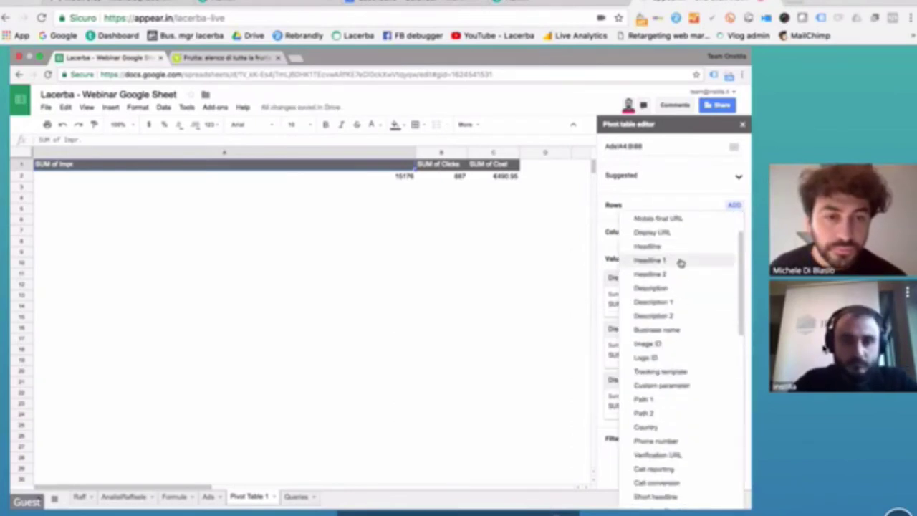
pyautogui.scroll(-1, 680, 255)
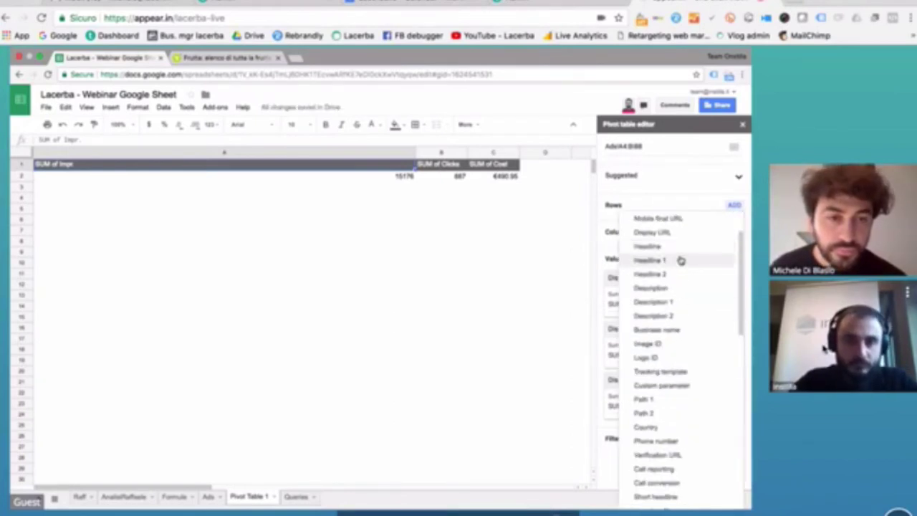
pyautogui.click(679, 260)
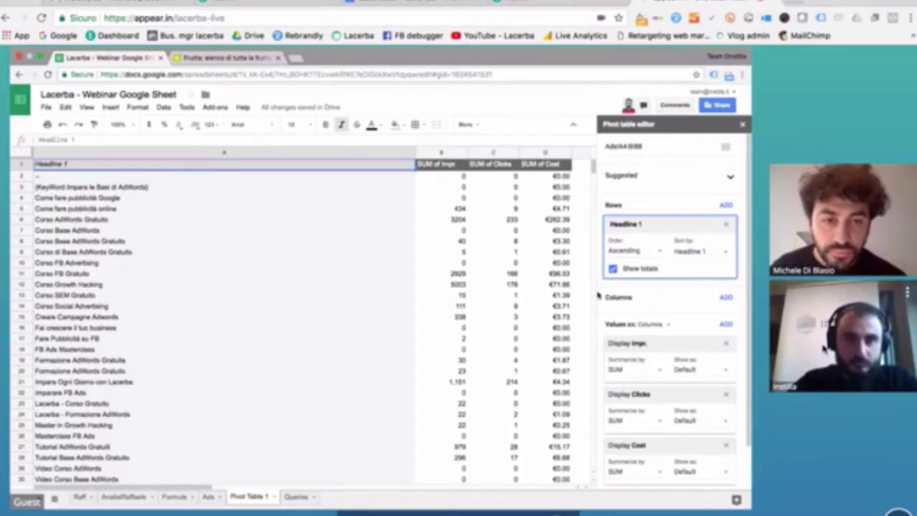
pyautogui.scroll(-5, 487, 304)
pyautogui.scroll(5, 487, 305)
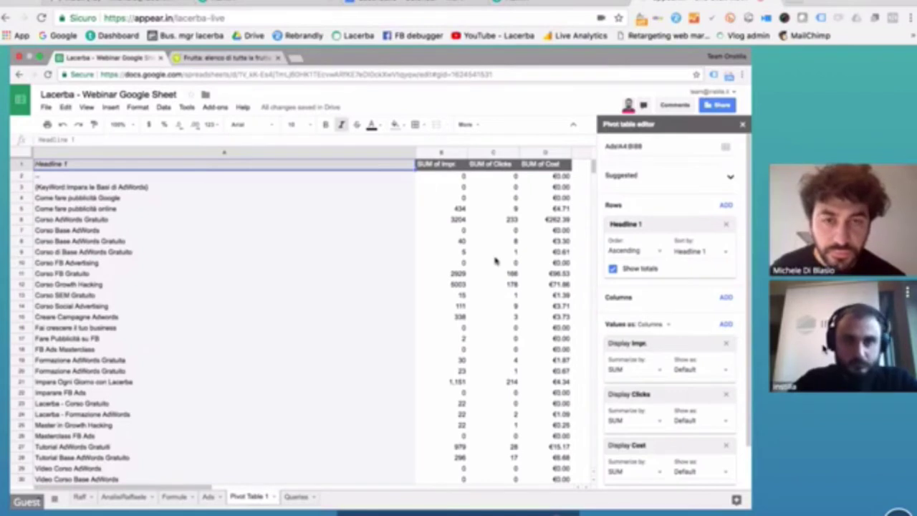
pyautogui.click(527, 165)
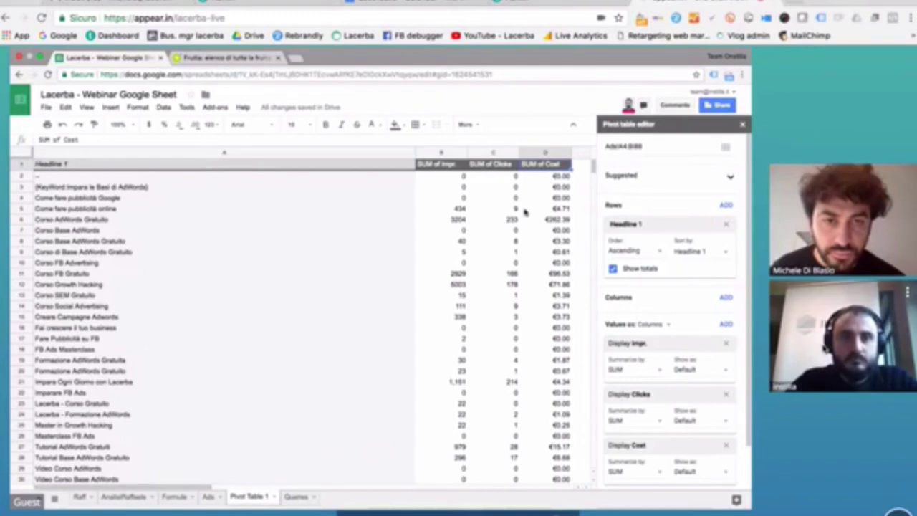
pyautogui.click(581, 189)
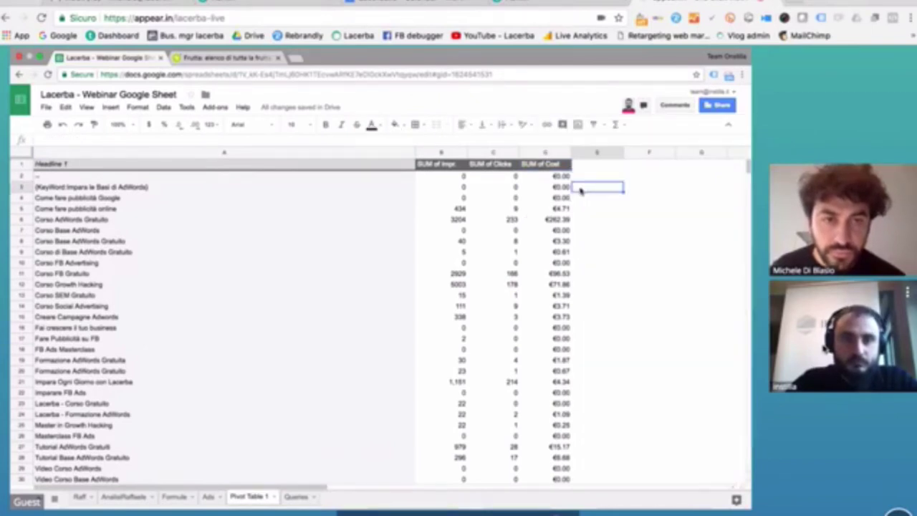
# - Start a formula in E2 beside the pivot, then reselect a pivot header to reopen the editor
pyautogui.press('Up')
pyautogui.write('=')
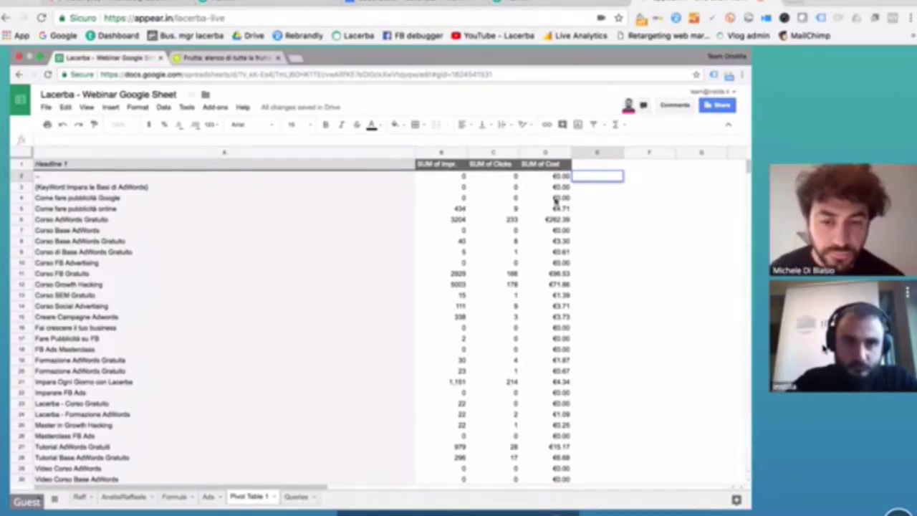
pyautogui.click(537, 167)
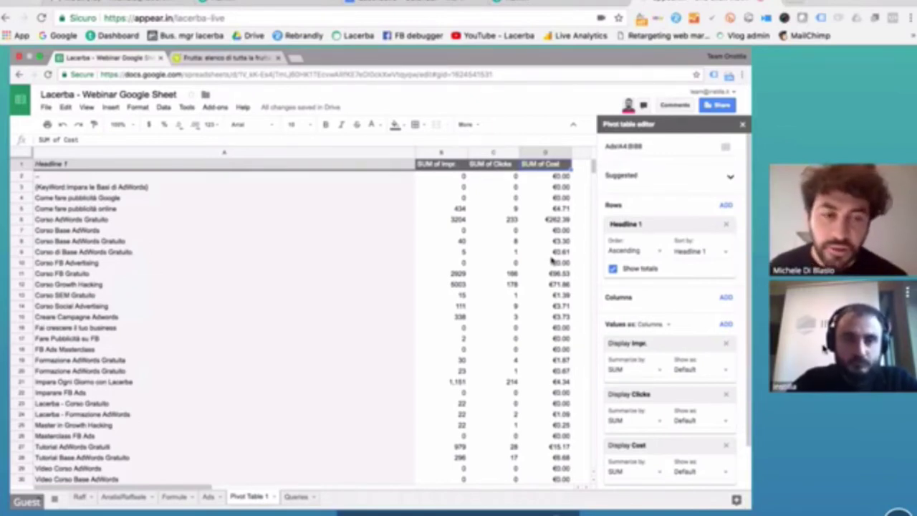
pyautogui.scroll(-2, 701, 295)
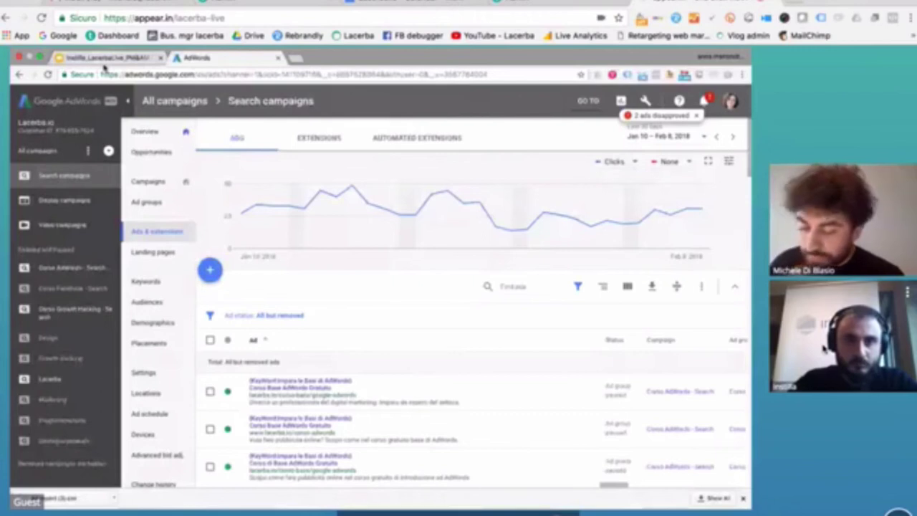
# - Switch to the Google Slides presentation on slide 13, 'Pivot table'
pyautogui.click(104, 59)
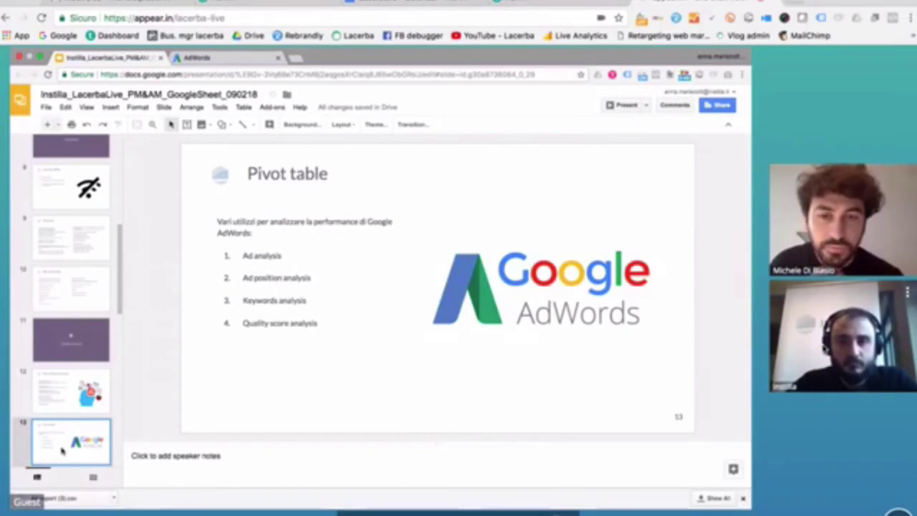
# - Advance the presentation to slide 14, 'Add-Ons'
pyautogui.press('Down')
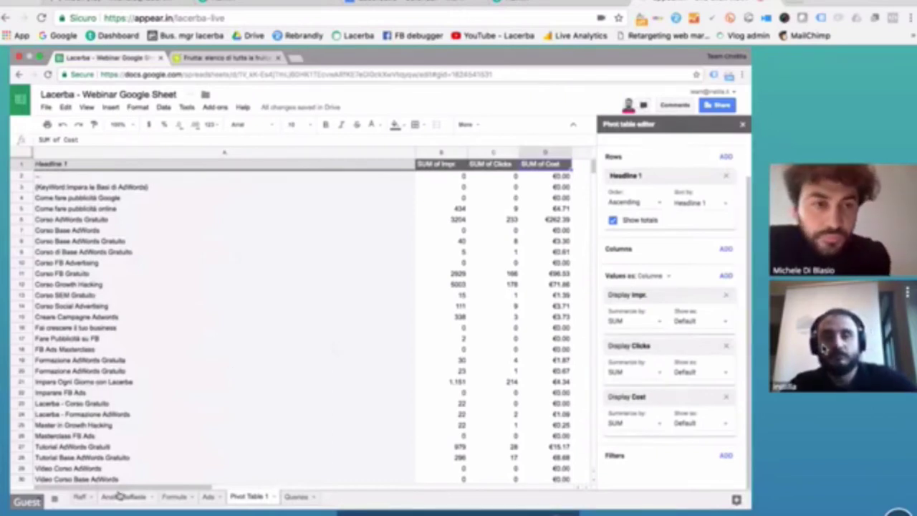
# - Add a blank Sheet8 and start a new Google Analytics report, ready to enter its name
pyautogui.click(45, 502)
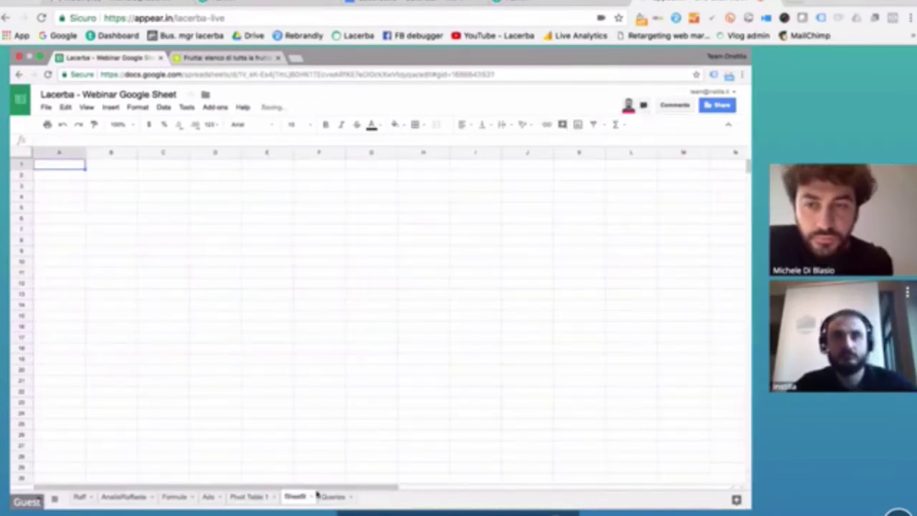
pyautogui.click(213, 108)
pyautogui.moveTo(244, 144)
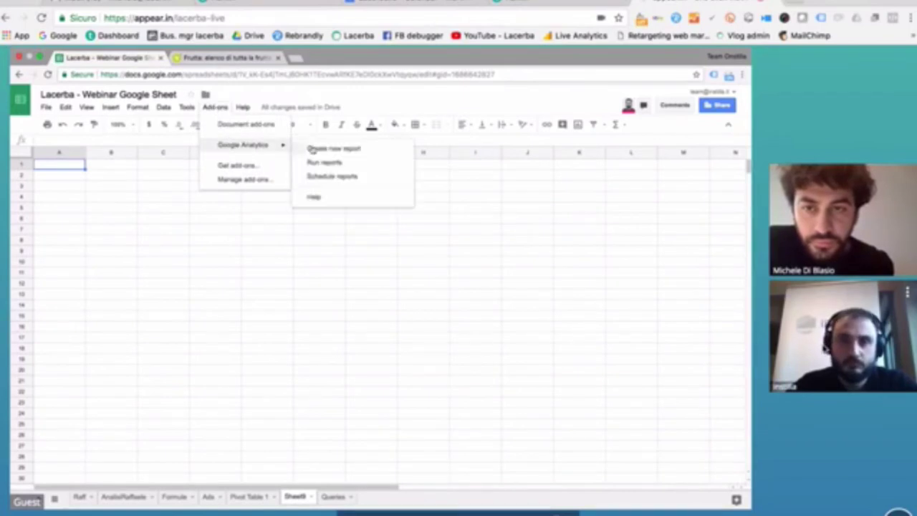
pyautogui.click(344, 149)
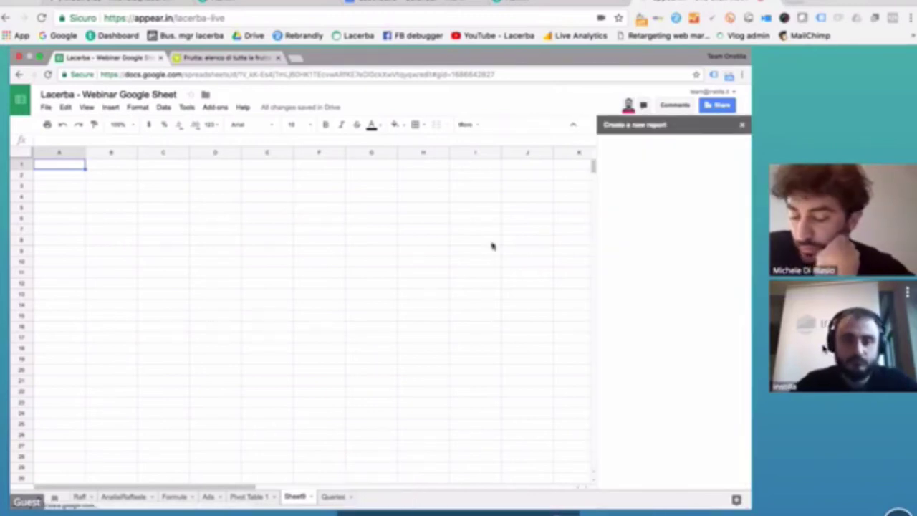
pyautogui.click(646, 173)
# - Name the report and select the Team account, the second property and the Master view
pyautogui.write('I')
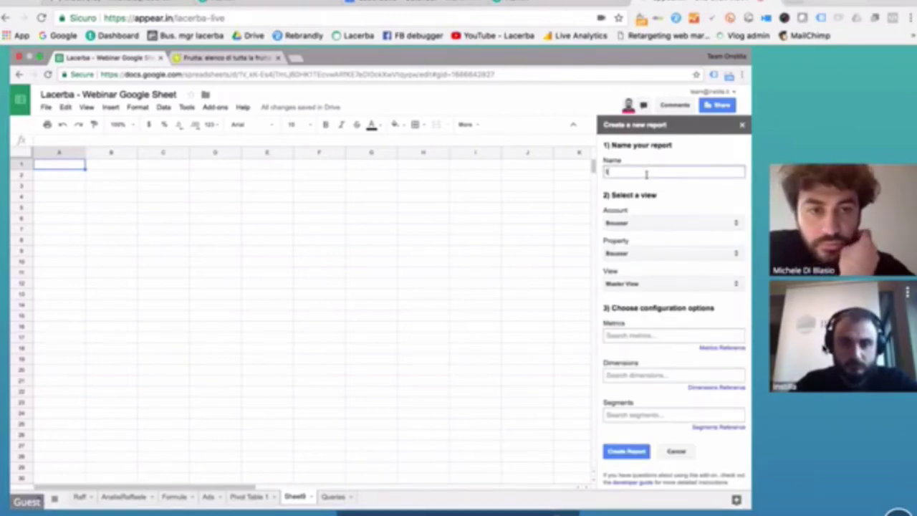
pyautogui.write('est')
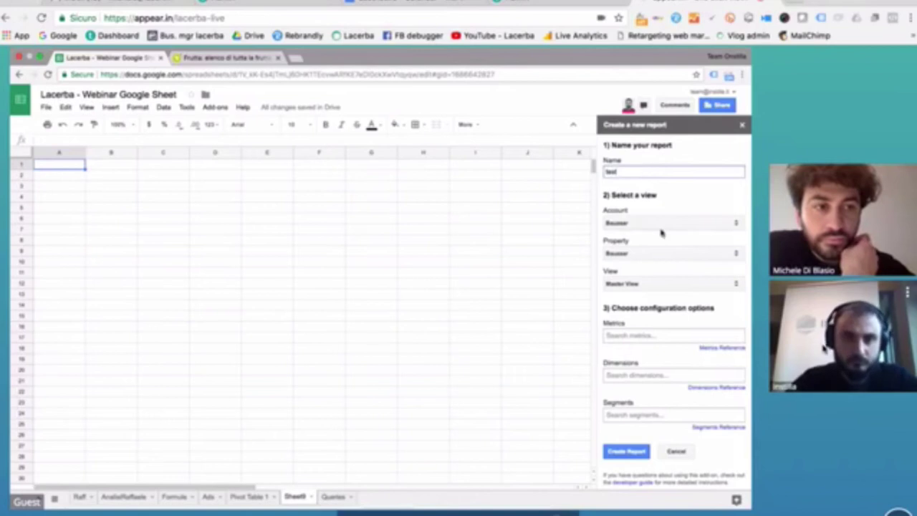
pyautogui.click(661, 225)
pyautogui.scroll(-10, 656, 404)
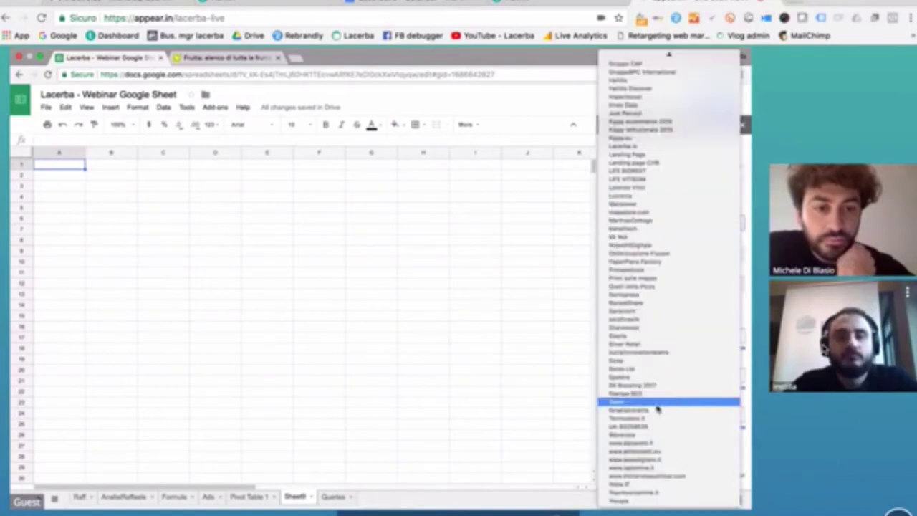
pyautogui.click(657, 404)
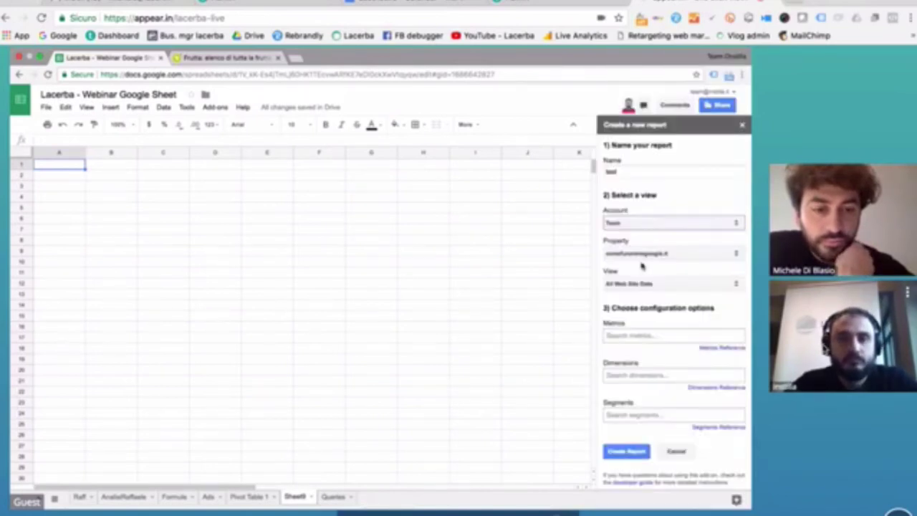
pyautogui.click(664, 255)
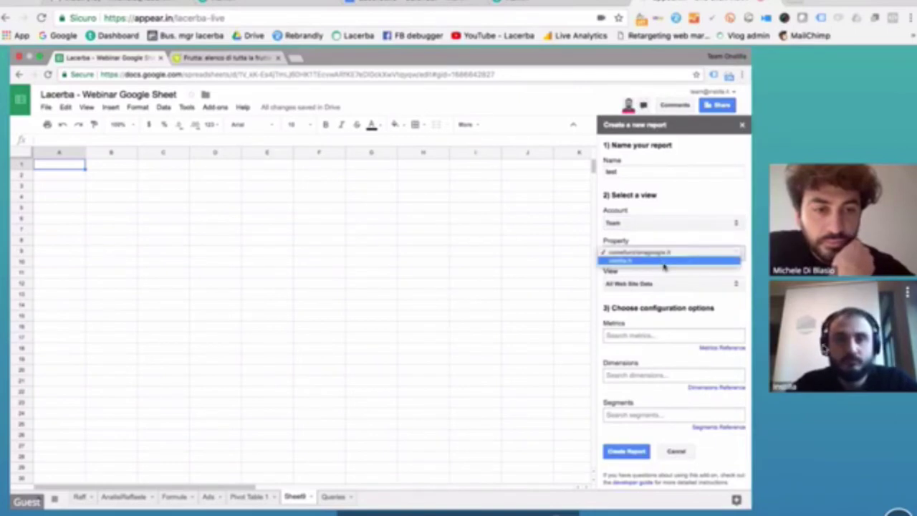
pyautogui.click(664, 262)
pyautogui.click(660, 284)
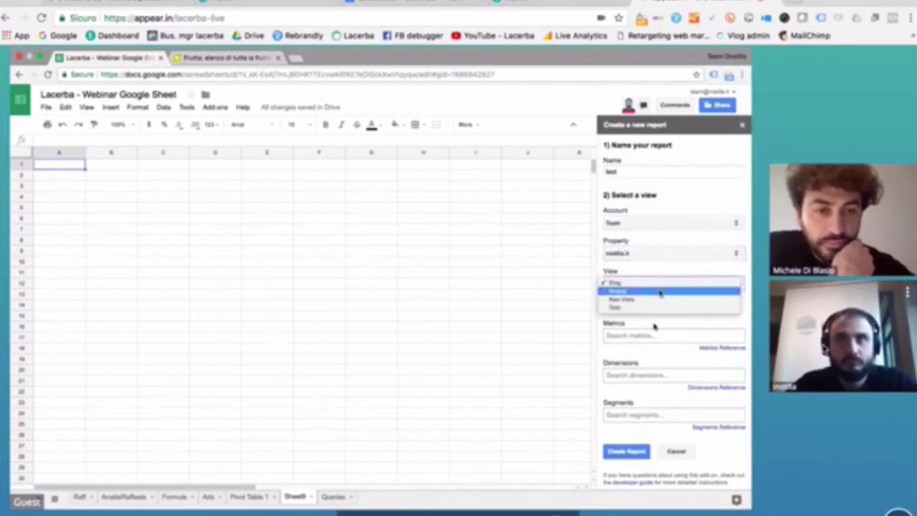
pyautogui.click(660, 292)
# - Add Bounces, New Users and Session Duration as the report metrics
pyautogui.click(654, 335)
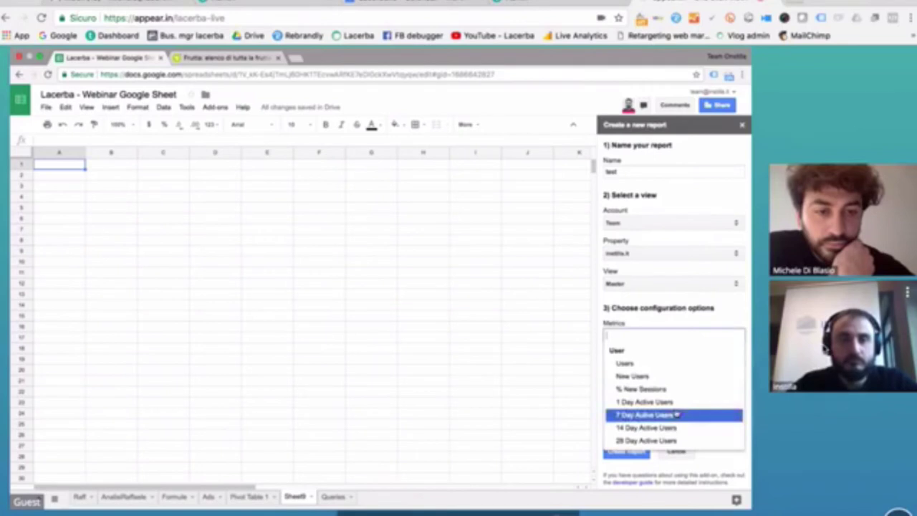
pyautogui.scroll(-5, 676, 387)
pyautogui.click(670, 360)
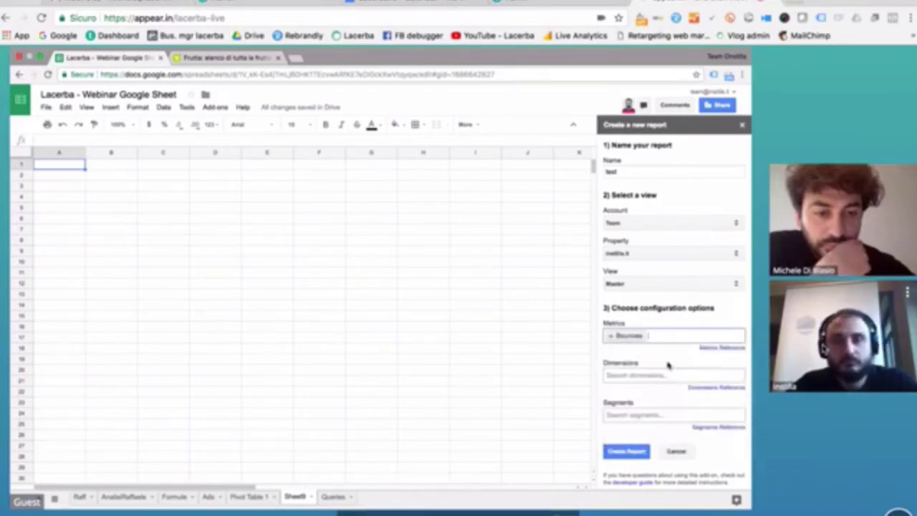
pyautogui.click(670, 336)
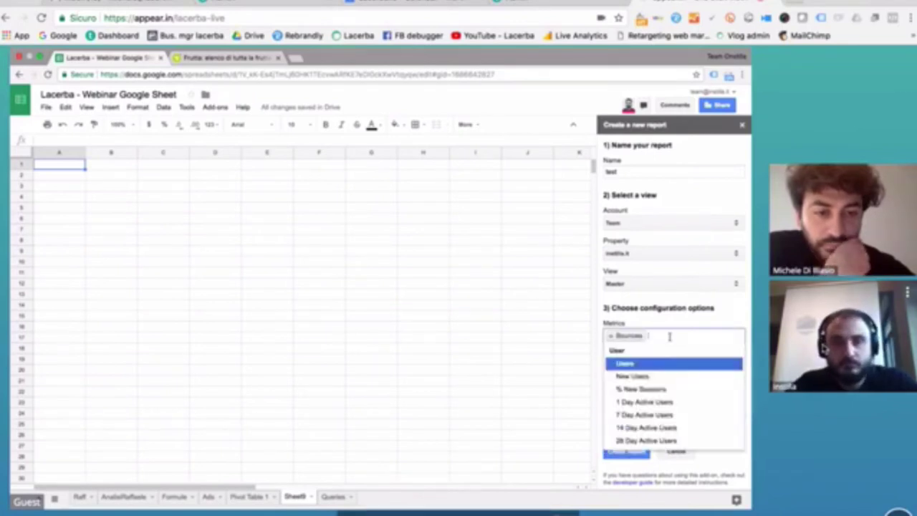
pyautogui.click(657, 378)
pyautogui.click(696, 336)
pyautogui.scroll(-10, 671, 414)
pyautogui.scroll(-1, 671, 414)
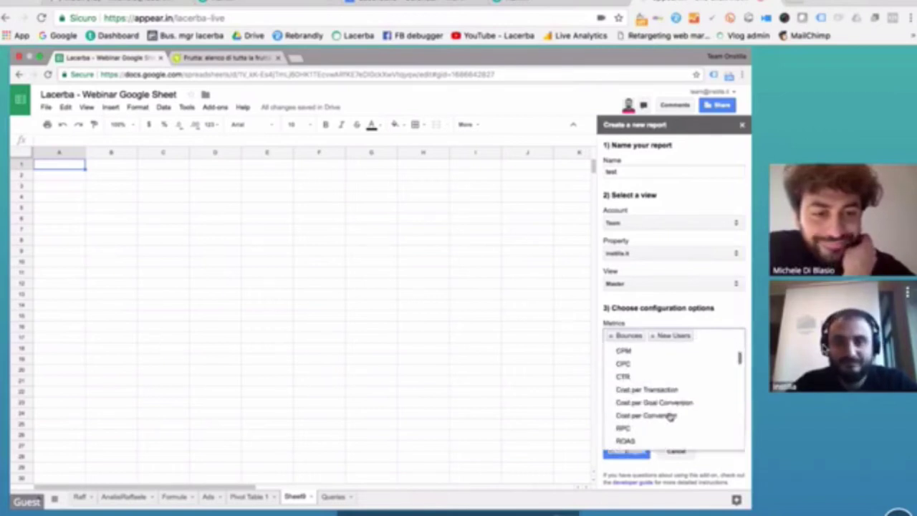
pyautogui.scroll(2, 649, 369)
pyautogui.scroll(3, 649, 370)
pyautogui.scroll(2, 650, 369)
pyautogui.click(649, 370)
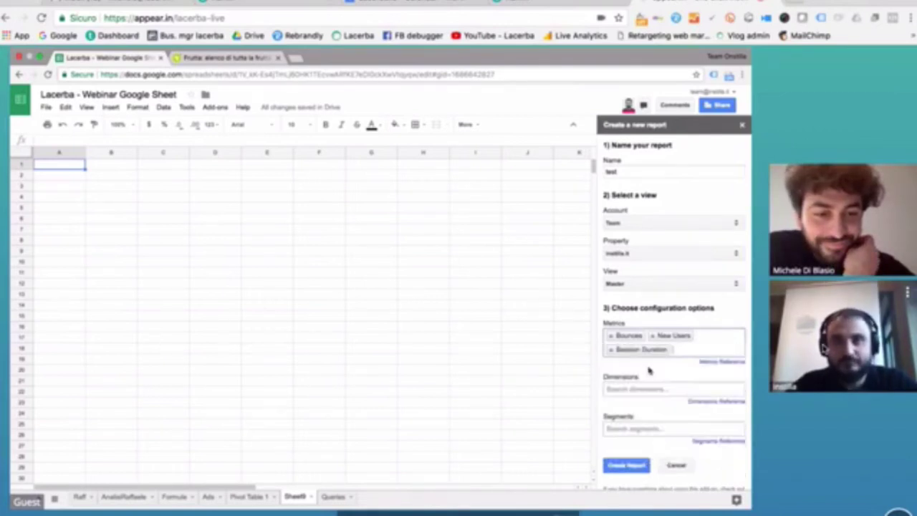
# - Set Default Channel Grouping as the dimension and create the report
pyautogui.click(651, 389)
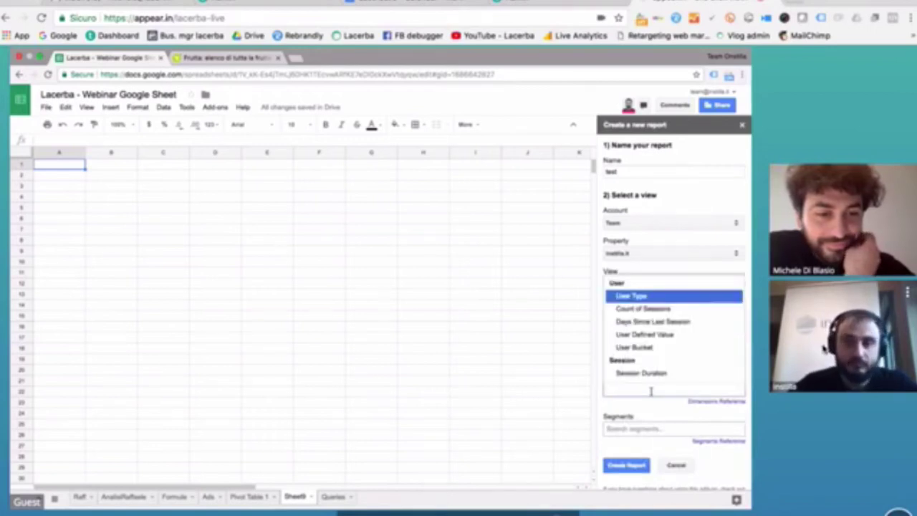
pyautogui.write('schane')
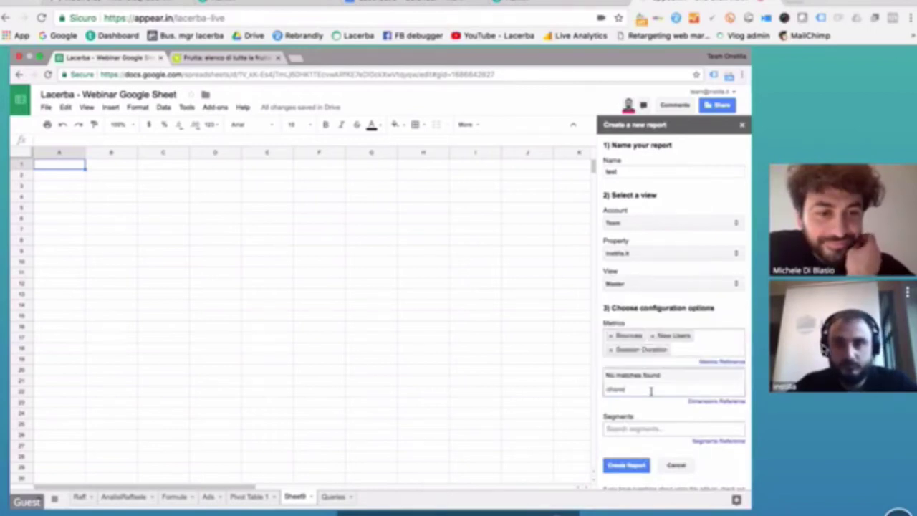
pyautogui.press('BackSpace')
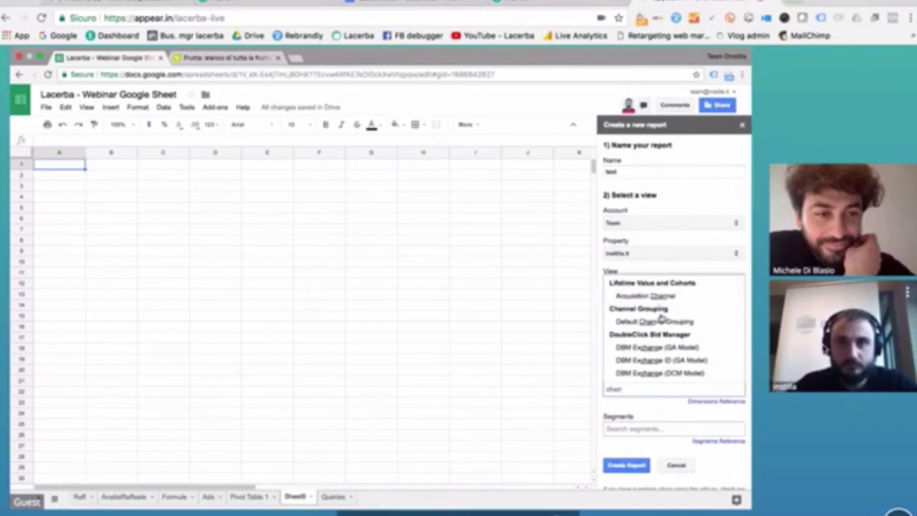
pyautogui.click(661, 322)
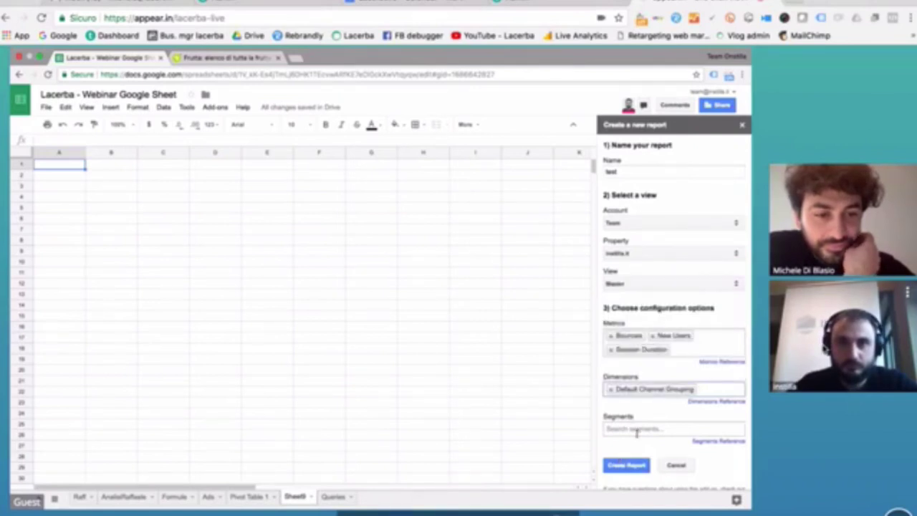
pyautogui.click(626, 466)
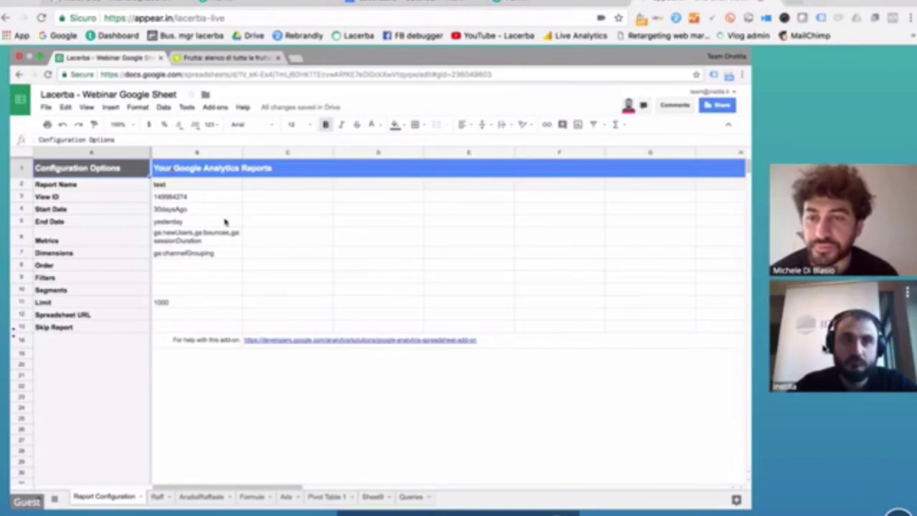
# - Run the Google Analytics reports, dismiss the status message, and return to Report Configuration
pyautogui.click(214, 107)
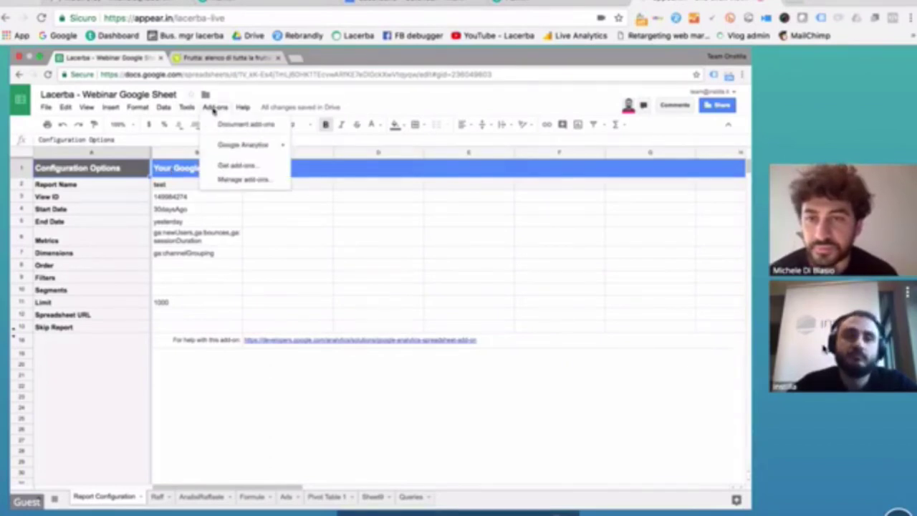
pyautogui.moveTo(244, 145)
pyautogui.click(319, 163)
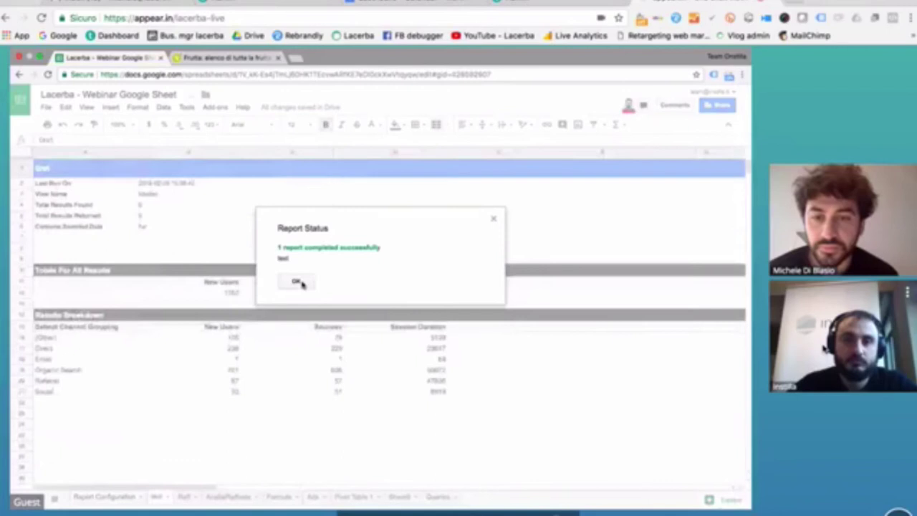
pyautogui.click(298, 283)
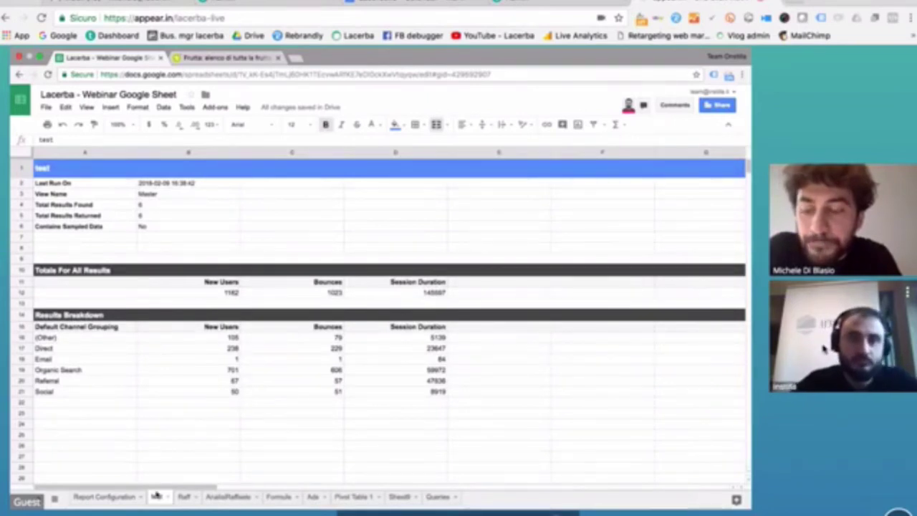
pyautogui.hotkey('ctrl', 'pageup')
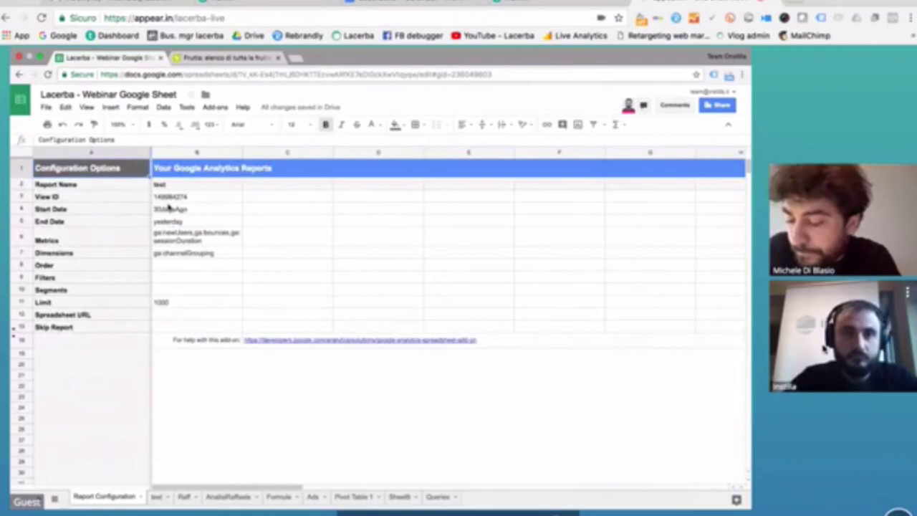
# - Change the report Start Date in cell B4 from 30daysAgo to 7daysAgo
pyautogui.click(162, 210)
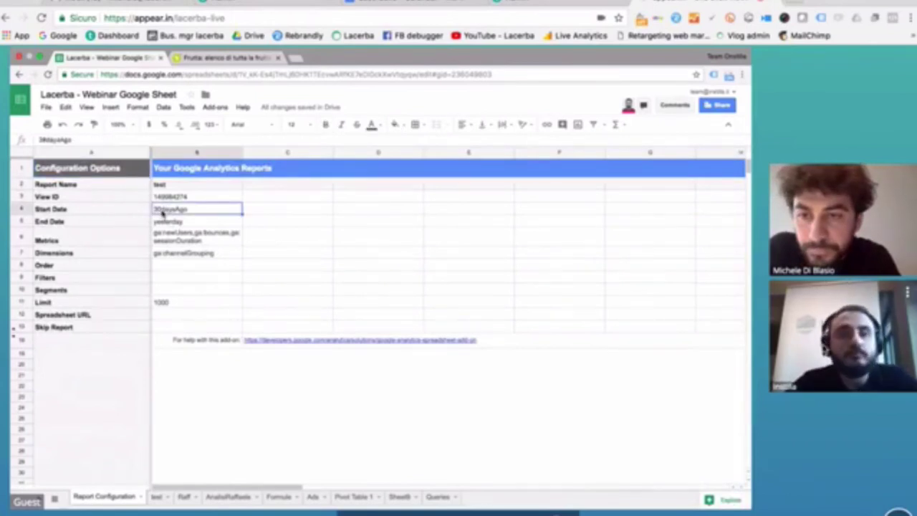
pyautogui.doubleClick(162, 212)
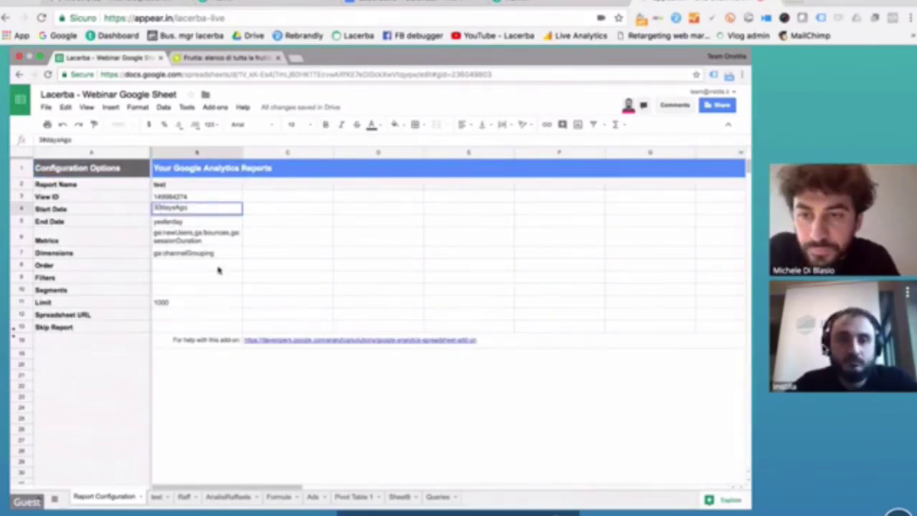
pyautogui.write('7')
pyautogui.press('Return')
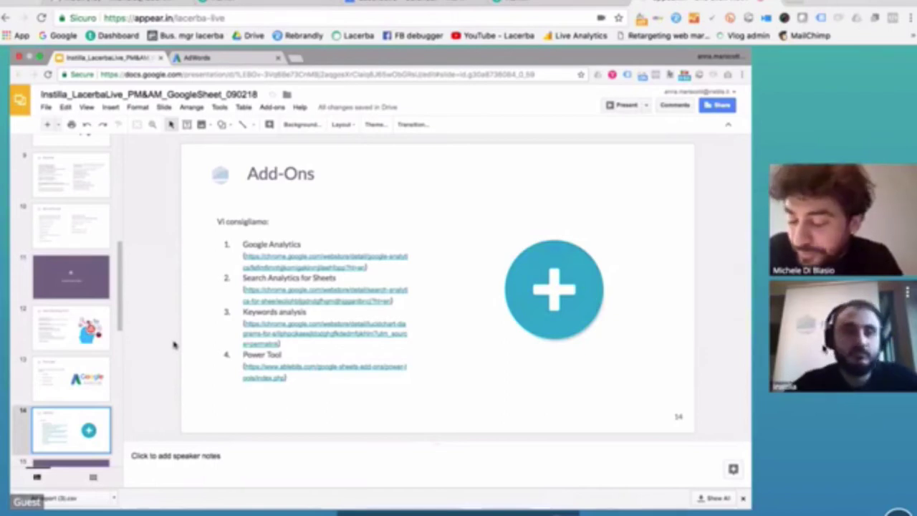
# - Advance to slide 15 'Livello Avanzato', move the other presenter's video onto the appear.in stage, and dismiss the screen-sharing notice
pyautogui.press('Down')
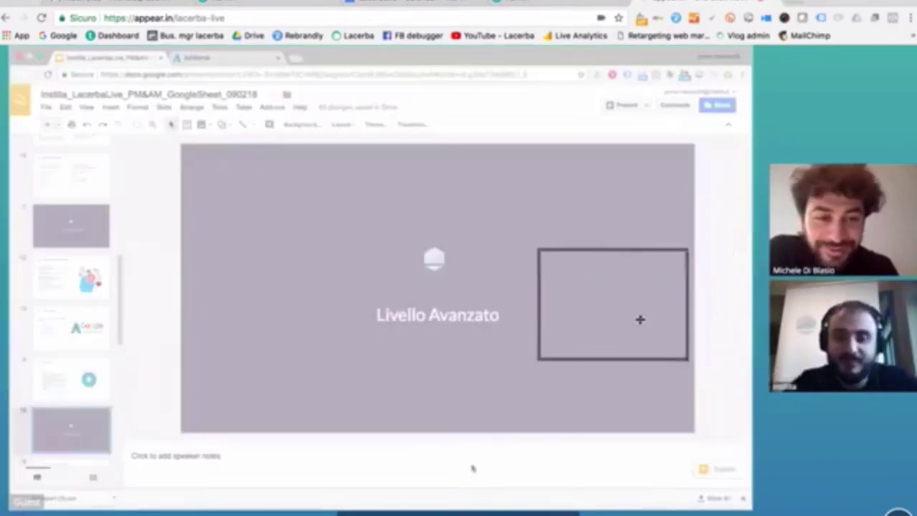
pyautogui.moveTo(831, 333); pyautogui.dragTo(641, 320)
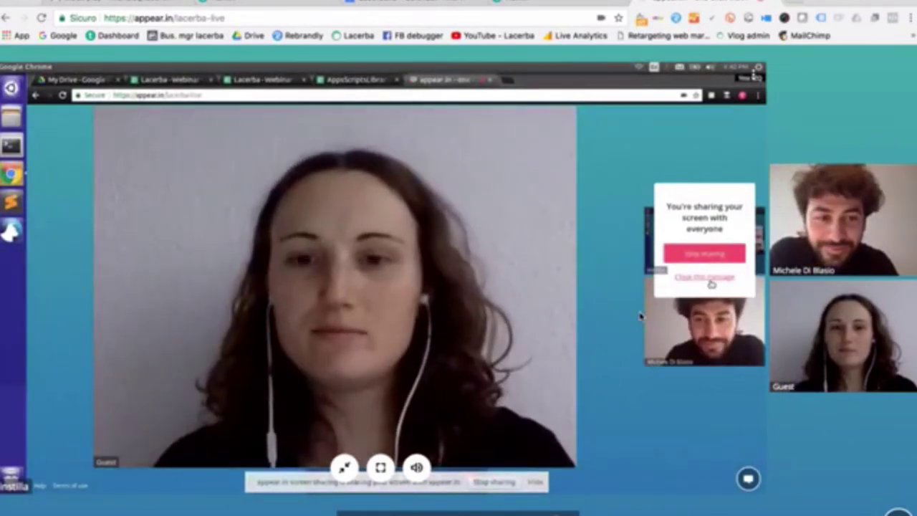
pyautogui.click(711, 278)
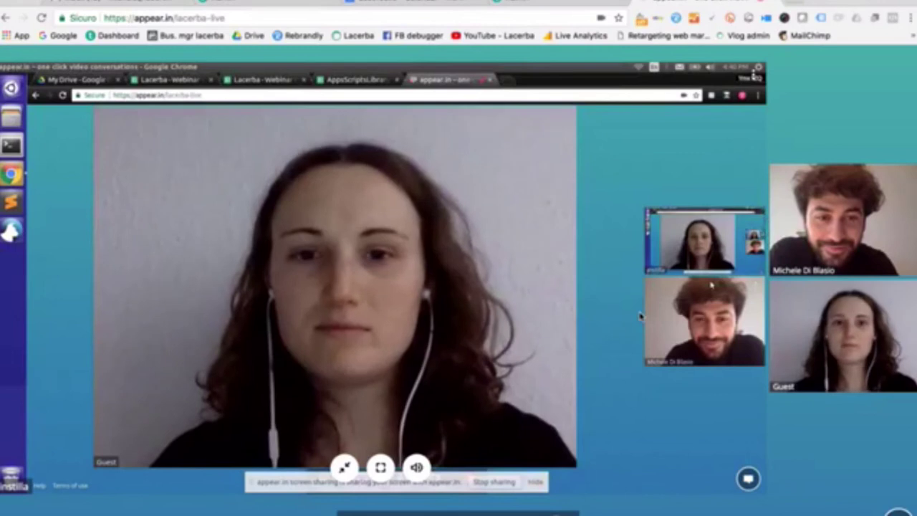
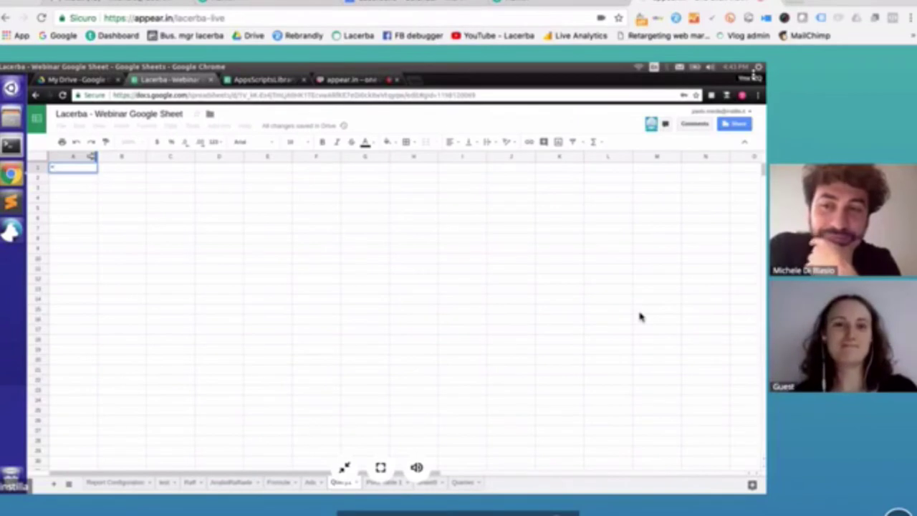
# - Begin a =QUERY( formula in cell A1 of the Query sheet
pyautogui.write('qu')
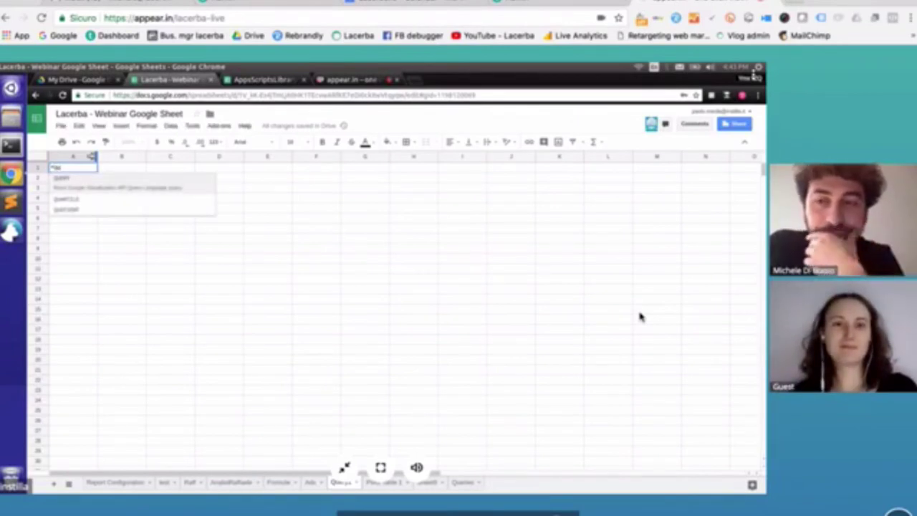
pyautogui.write('ery(')
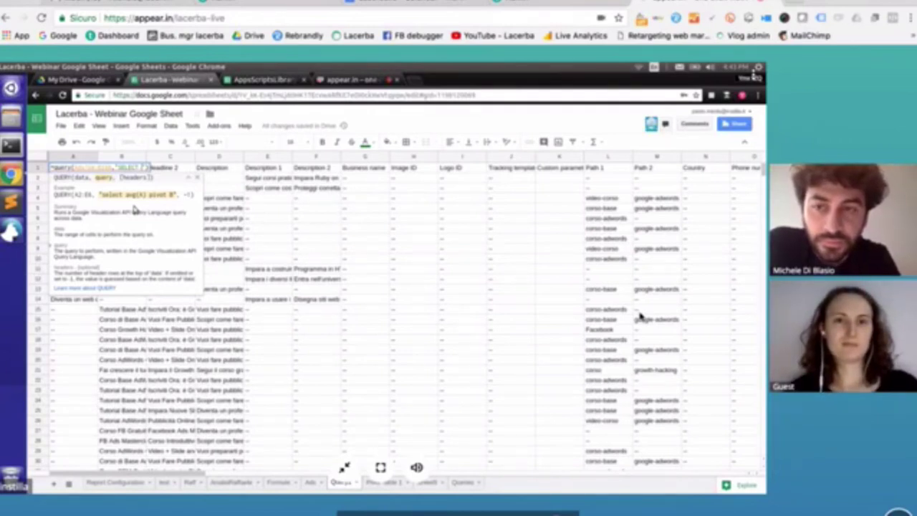
# - Add the opening "SELECT *" query string to the QUERY formula in A1
pyautogui.write('*')
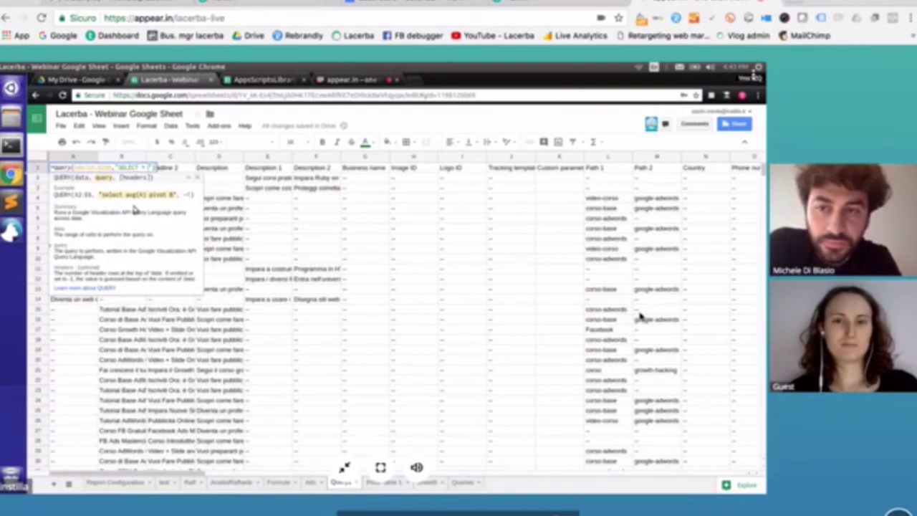
pyautogui.write('W')
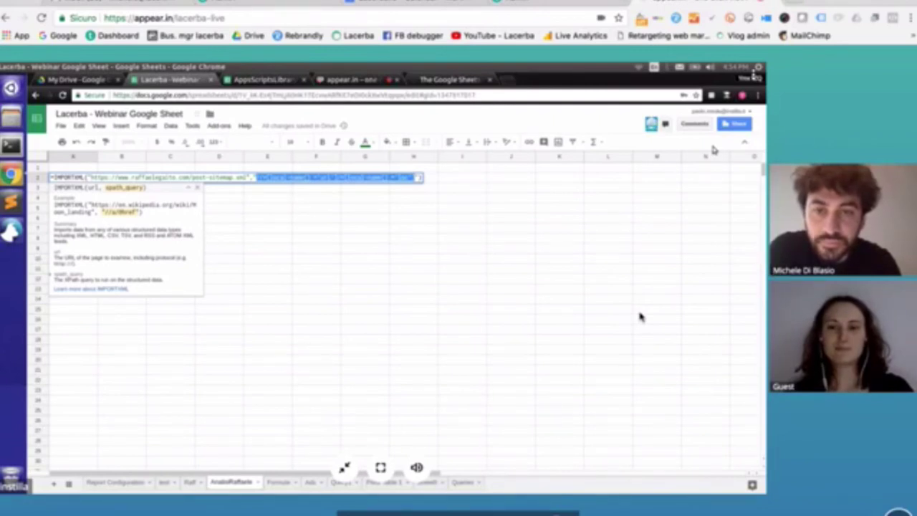
# - Commit the IMPORTXML formula in A2 and check that 144 post URLs filled column A
pyautogui.press('Return')
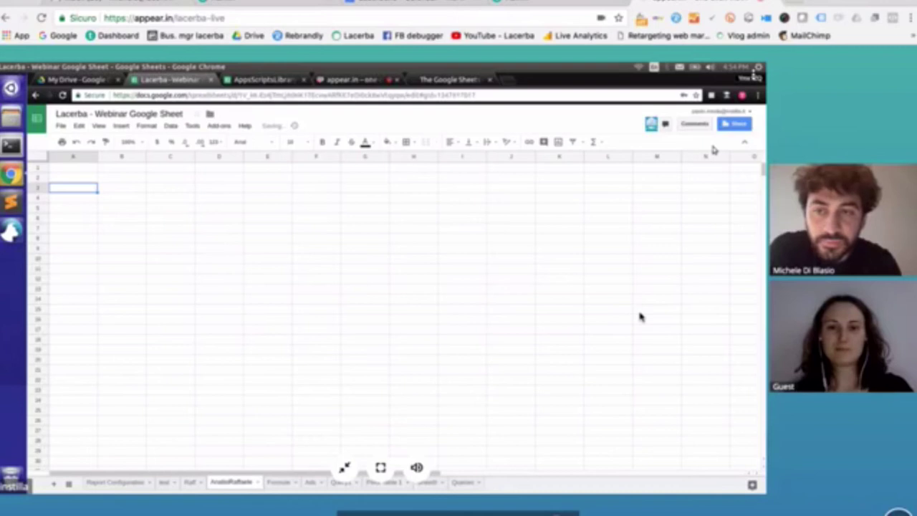
pyautogui.scroll(-10, 641, 317)
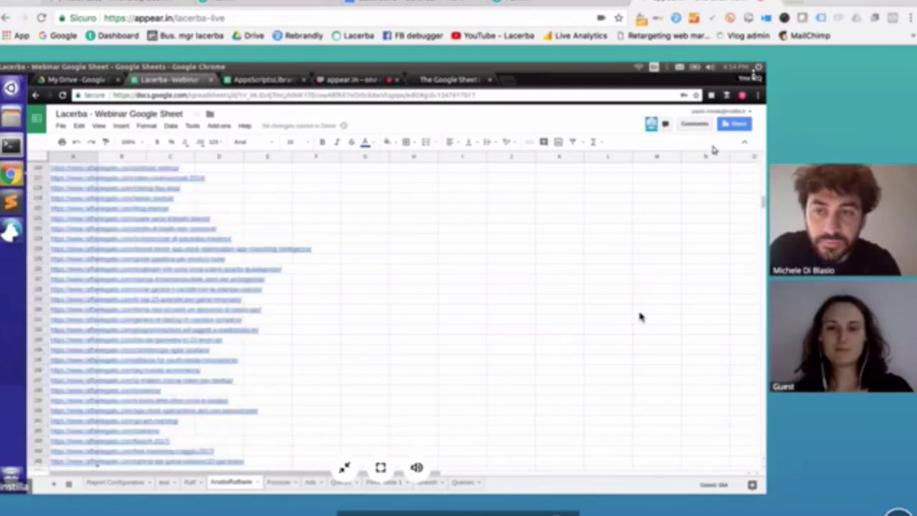
pyautogui.hotkey('ctrl', 'Up')
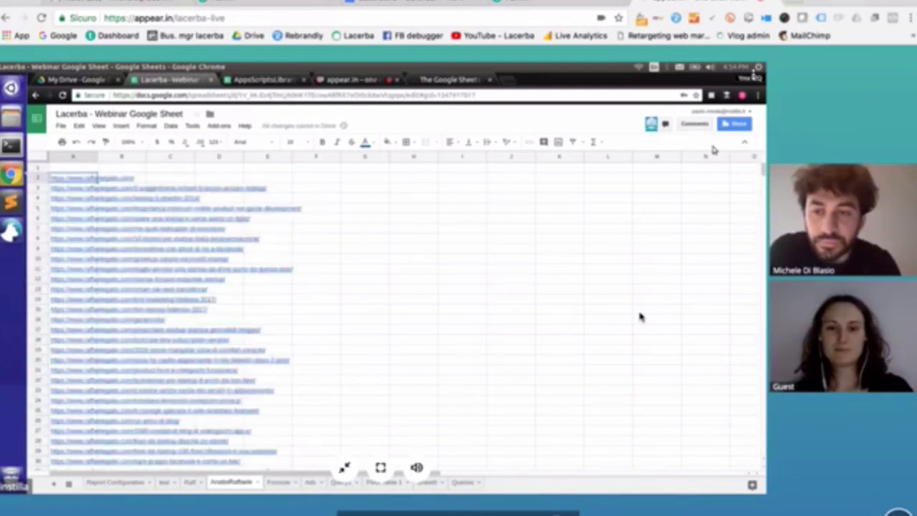
pyautogui.hotkey('ctrl', 'shift', 'Down')
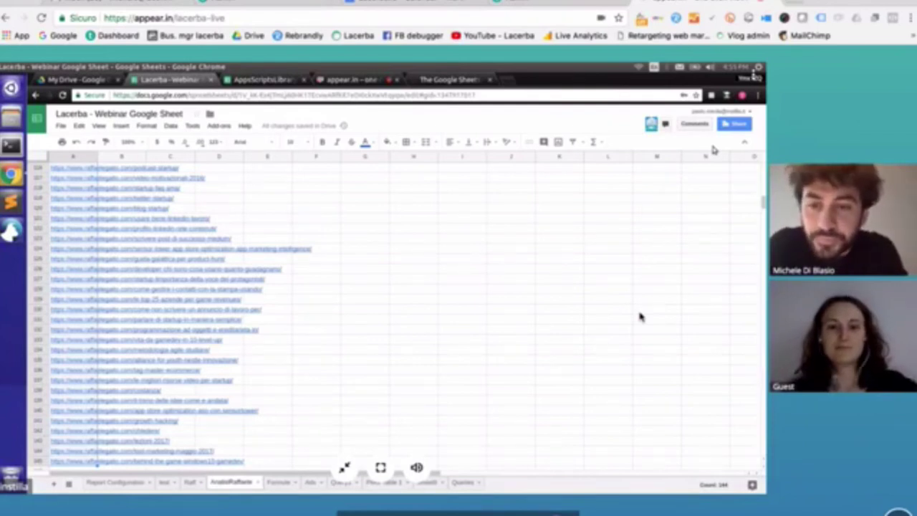
pyautogui.hotkey('ctrl', 'Up')
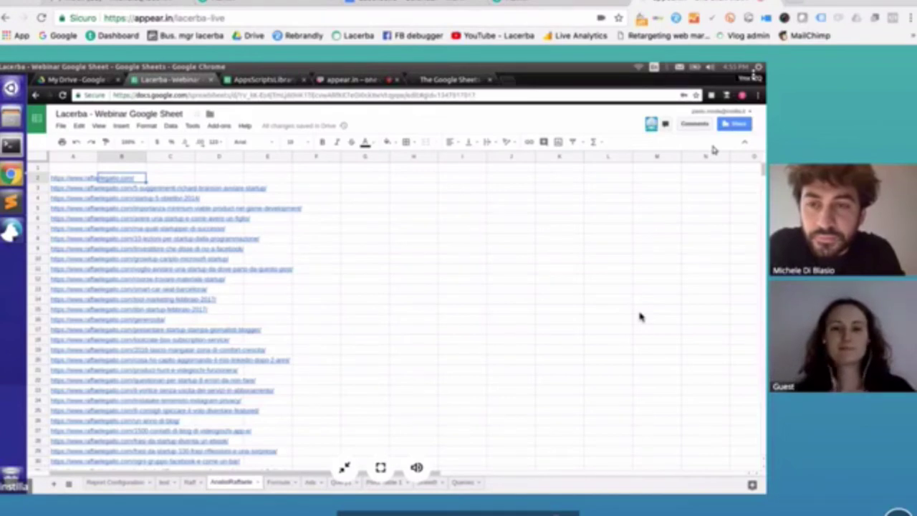
pyautogui.press('Left')
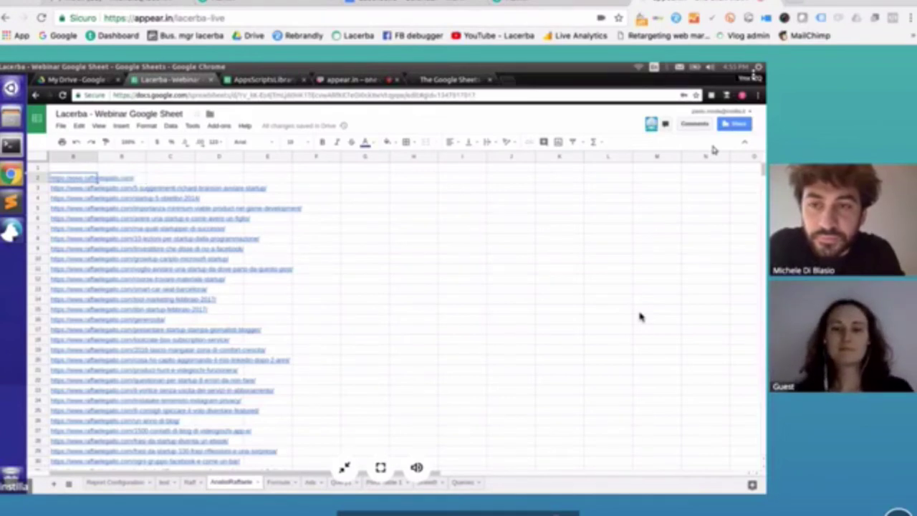
pyautogui.hotkey('ctrl', 'shift', 'Down')
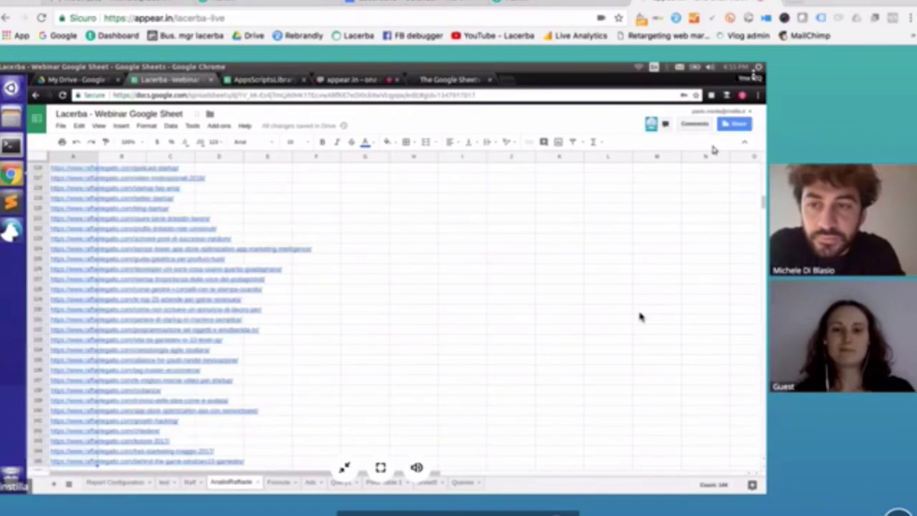
pyautogui.hotkey('ctrl', 'shift', 'Up')
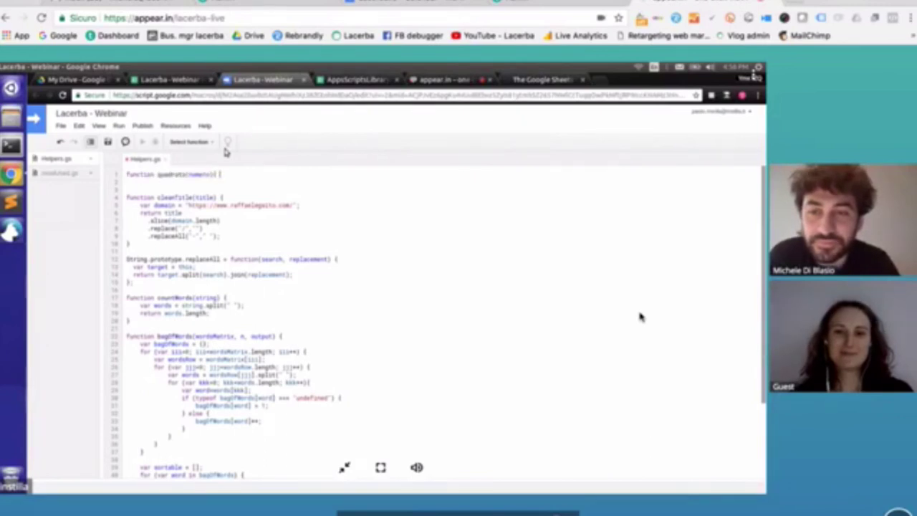
# - Give quadrato a body returning numero*numero and save Helpers.gs
pyautogui.press('Return')
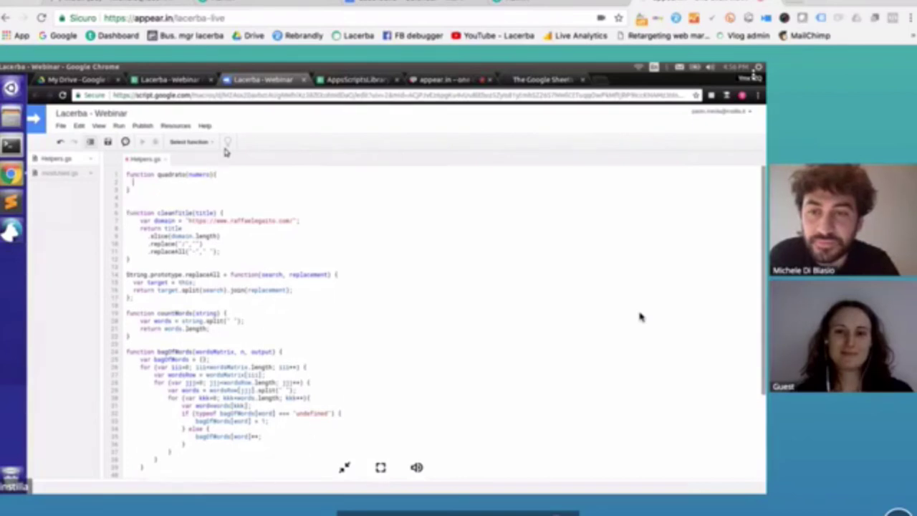
pyautogui.write('returnum')
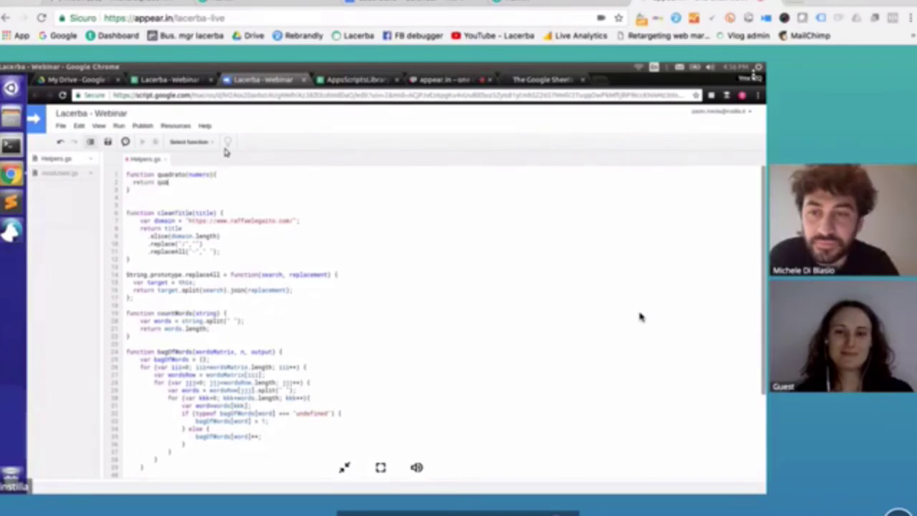
pyautogui.write('numero*')
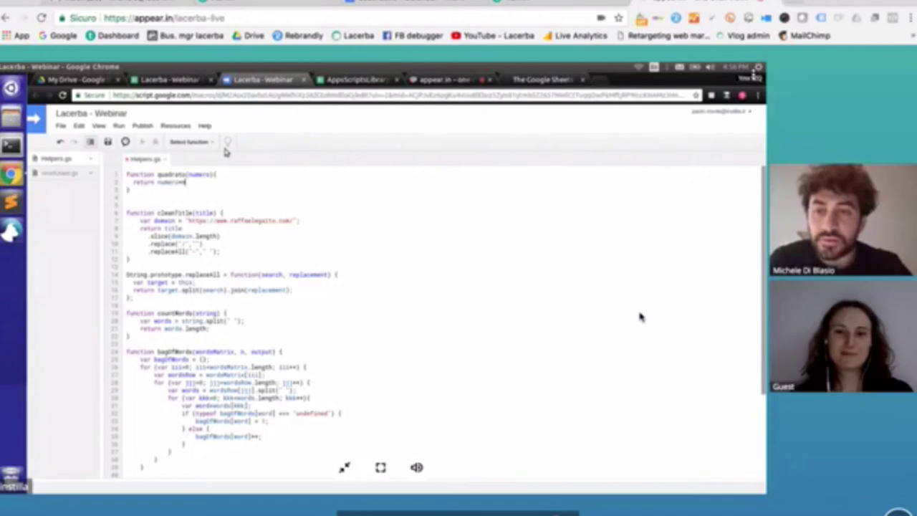
pyautogui.write('numero;')
pyautogui.hotkey('ctrl', 's')
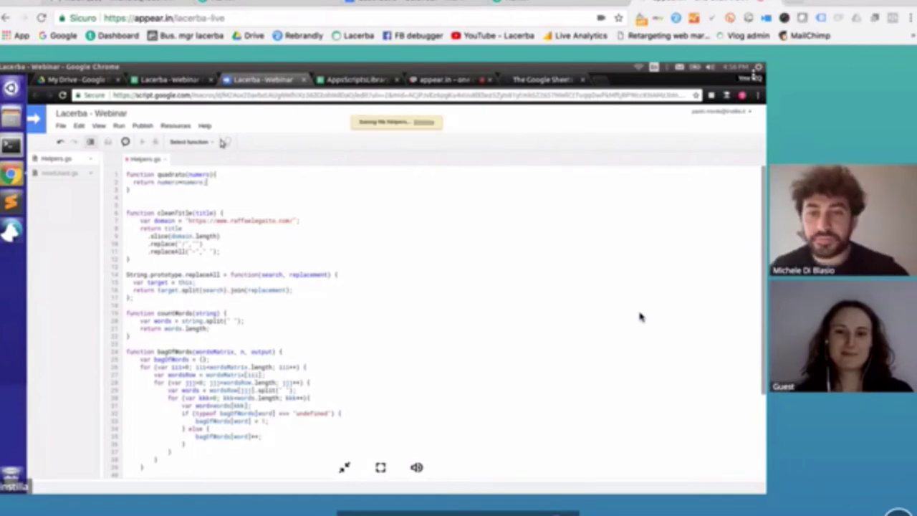
# - Put 5 in H3 and =quadrato(H3) in I3, confirming it returns 25
pyautogui.click(199, 80)
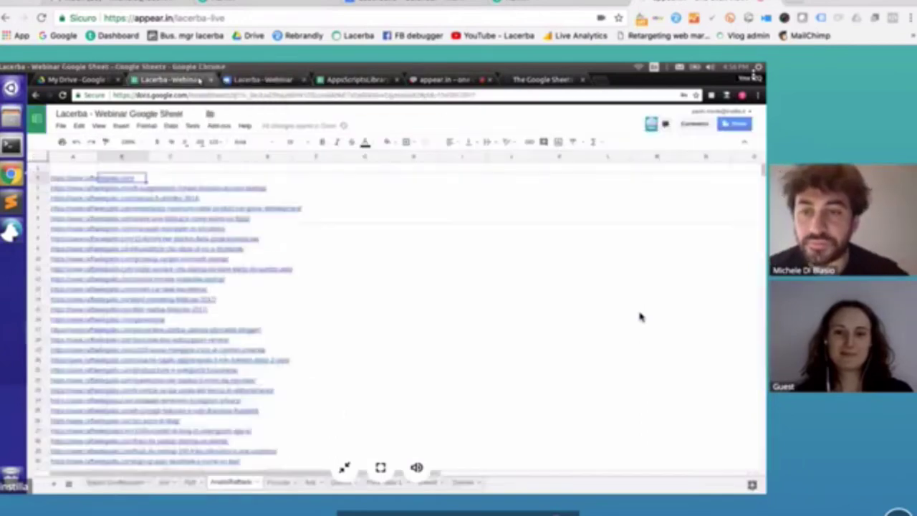
pyautogui.click(402, 184)
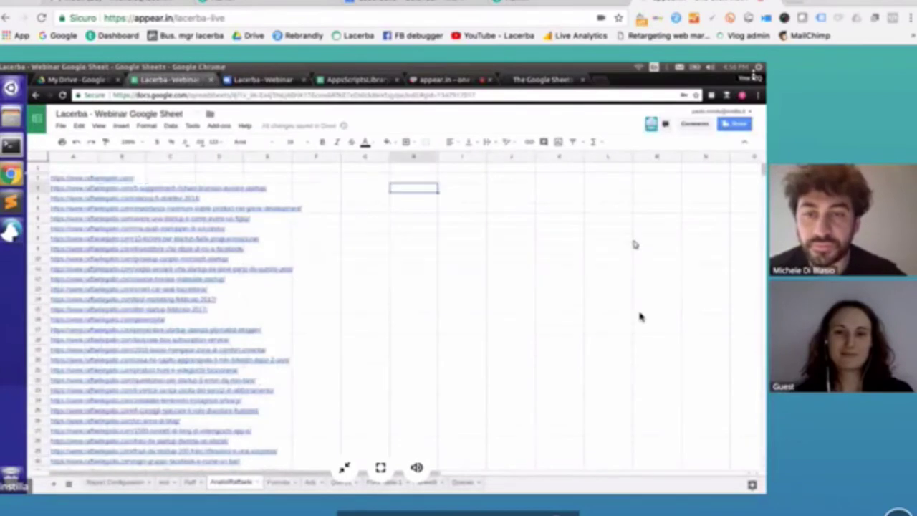
pyautogui.press('Right')
pyautogui.write('=query(A:')
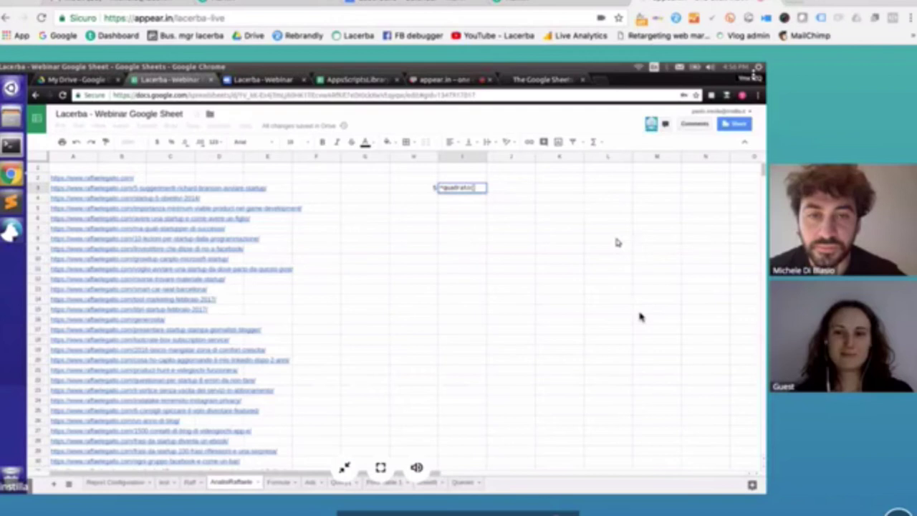
pyautogui.click(426, 188)
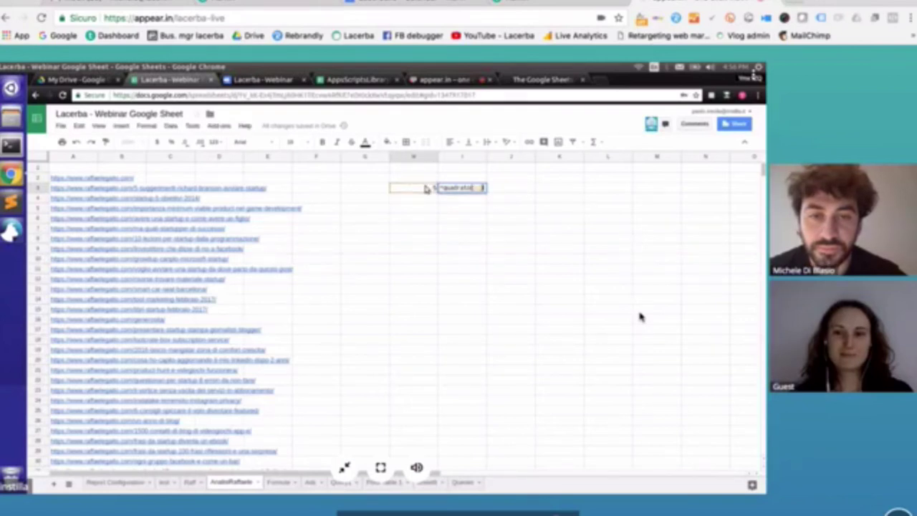
pyautogui.press('Return')
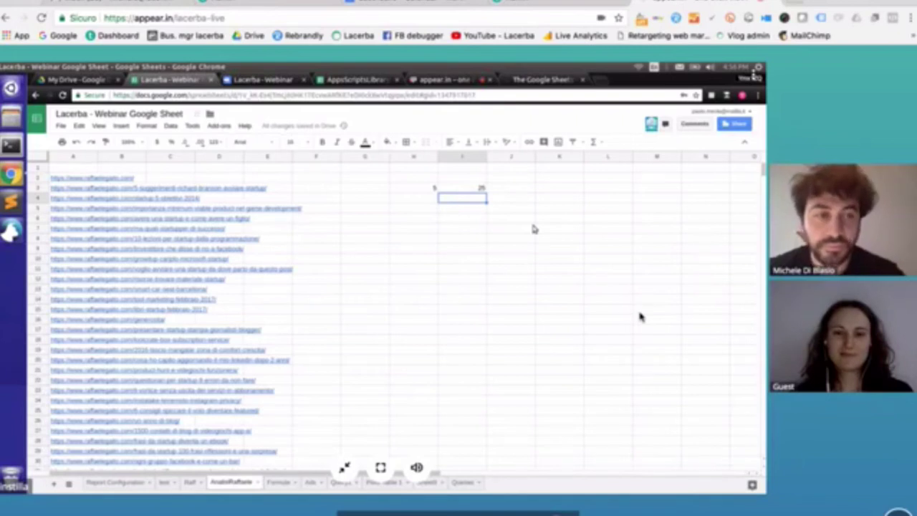
pyautogui.press('Up')
pyautogui.press('Left')
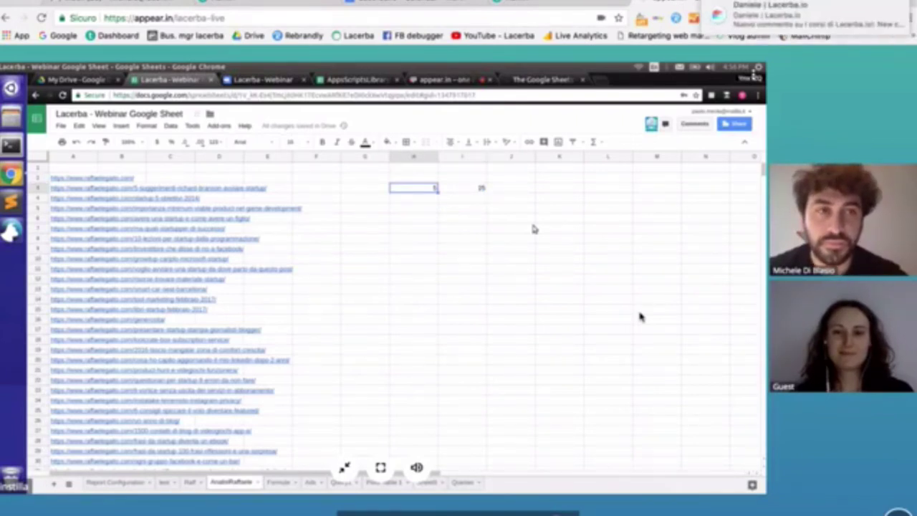
pyautogui.hotkey('shift', 'Right')
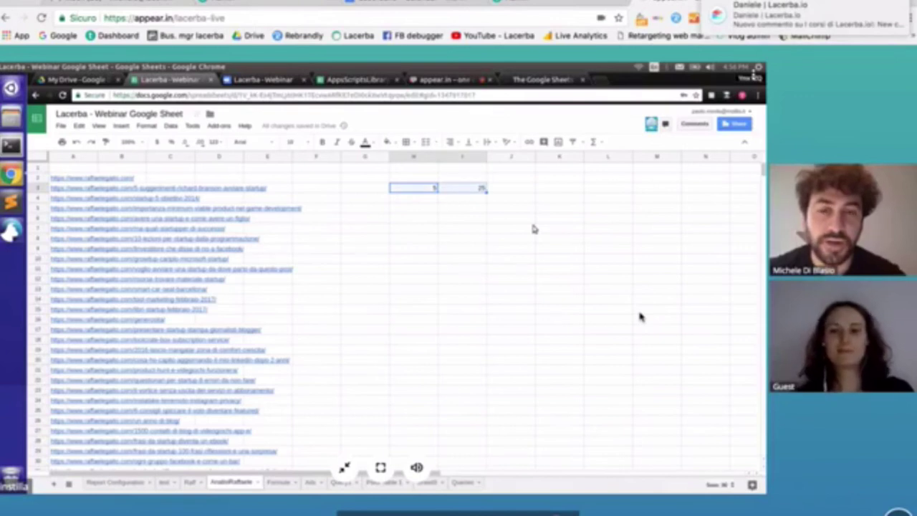
# - Clear the 5 and 25 test values from H3:I3 and return to column B beside the URLs
pyautogui.press('Delete')
pyautogui.press('Left')
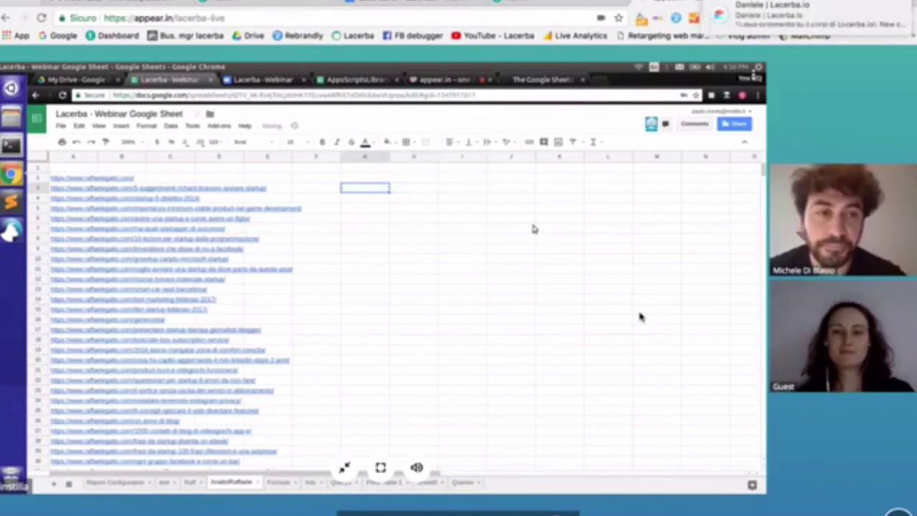
pyautogui.press('Left')
pyautogui.press('Left')
pyautogui.press('Left')
pyautogui.press('Up')
pyautogui.press('Left')
pyautogui.press('Left')
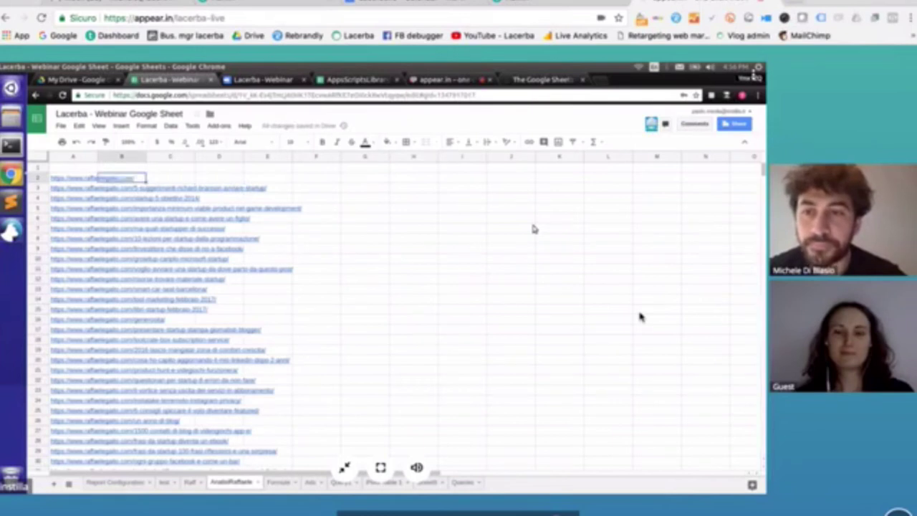
pyautogui.press('Left')
pyautogui.press('Down')
pyautogui.press('Right')
pyautogui.press('Right')
pyautogui.press('Left')
pyautogui.press('Left')
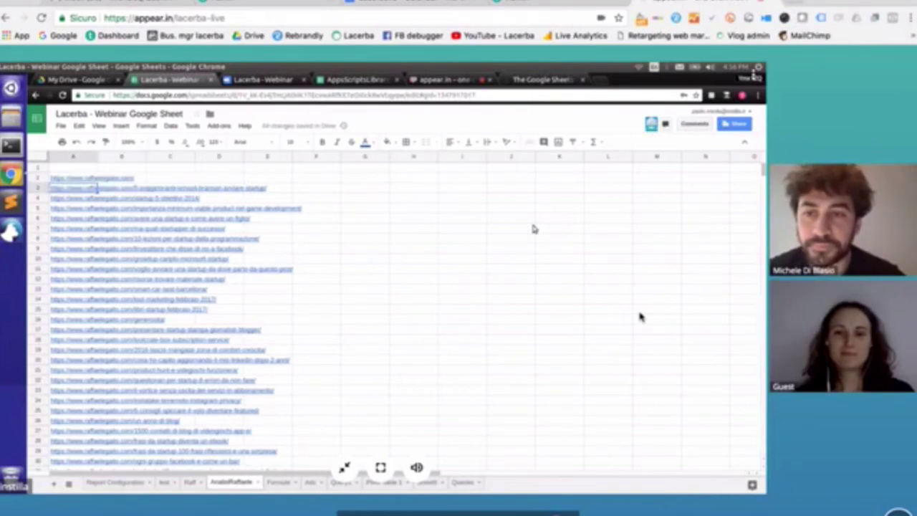
pyautogui.press('Right')
pyautogui.press('Right')
pyautogui.press('Left')
pyautogui.press('Left')
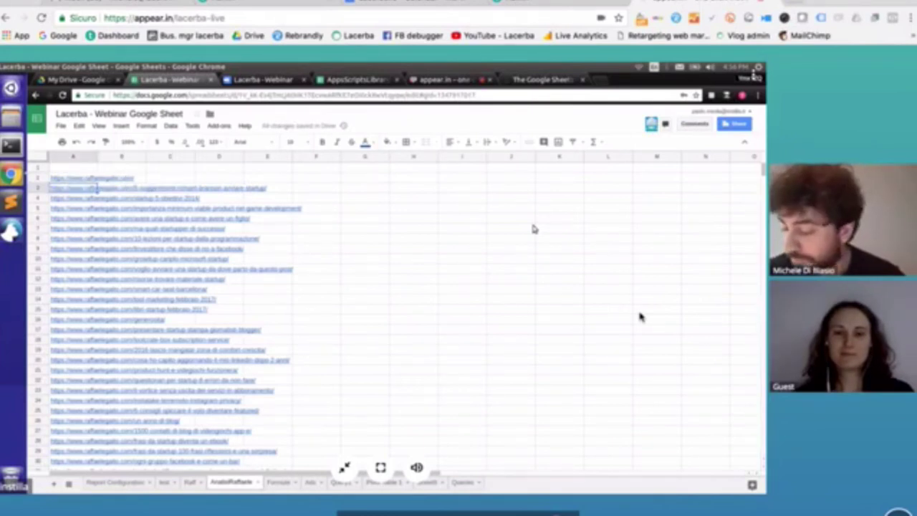
pyautogui.press('Right')
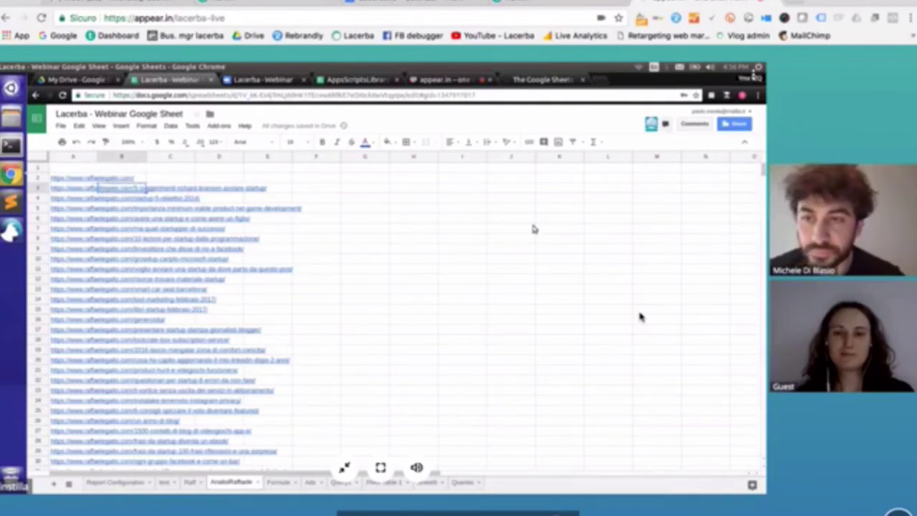
pyautogui.press('Right')
pyautogui.press('Up')
pyautogui.press('Left')
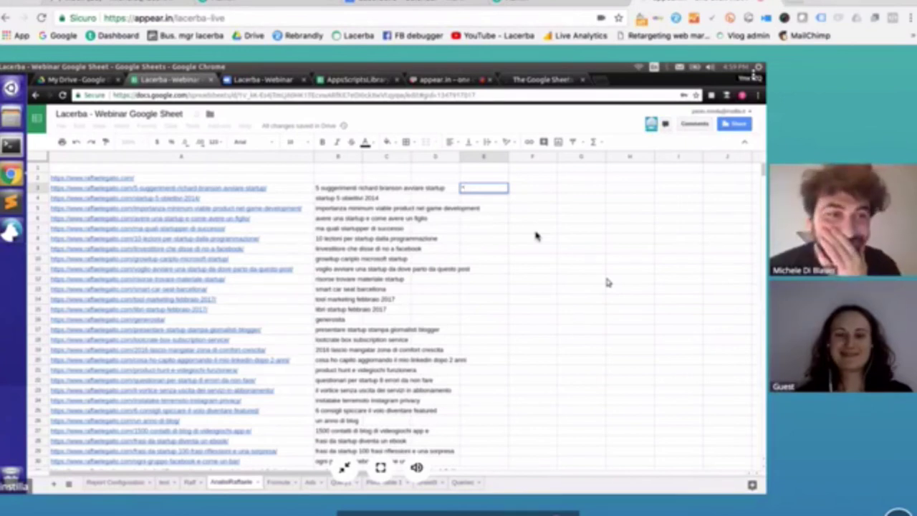
# - Enter =LEN(B3)-LEN(SUBSTITUTE(B3," ","")) in E3 to count spaces in the row 3 title
pyautogui.write('le')
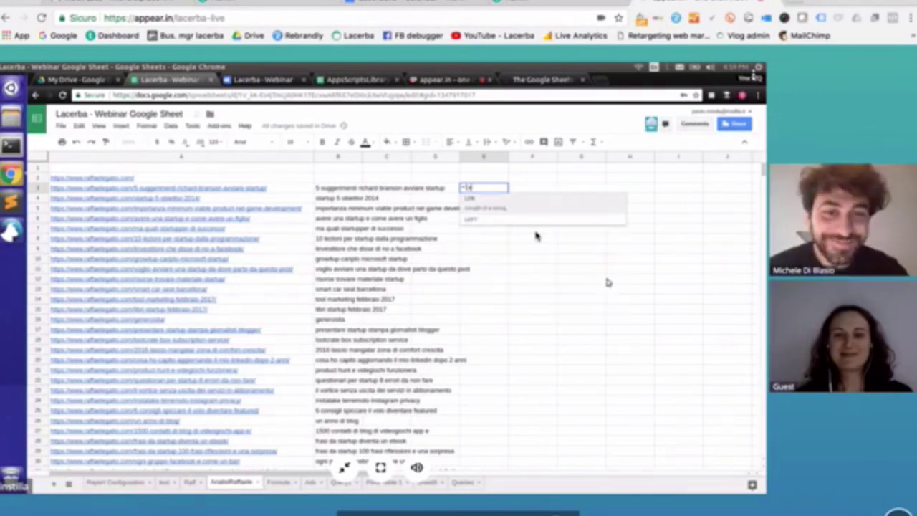
pyautogui.write('n(')
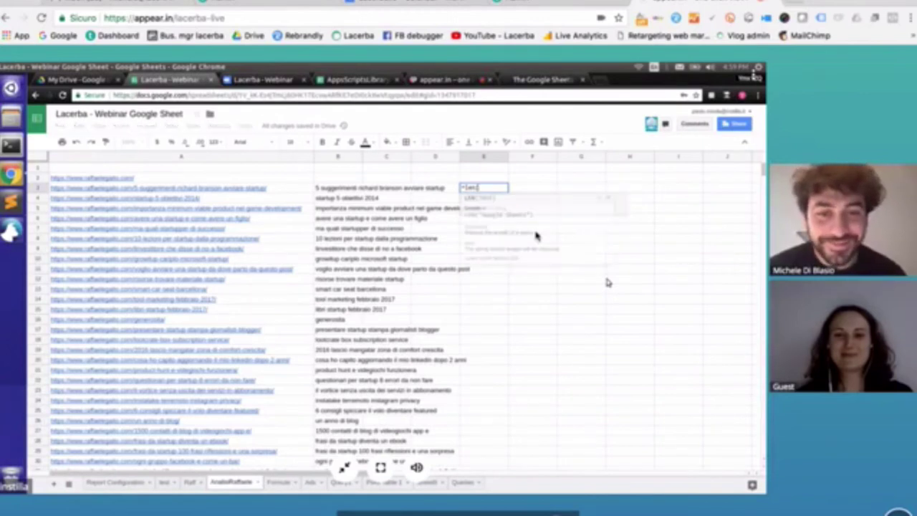
pyautogui.click(344, 189)
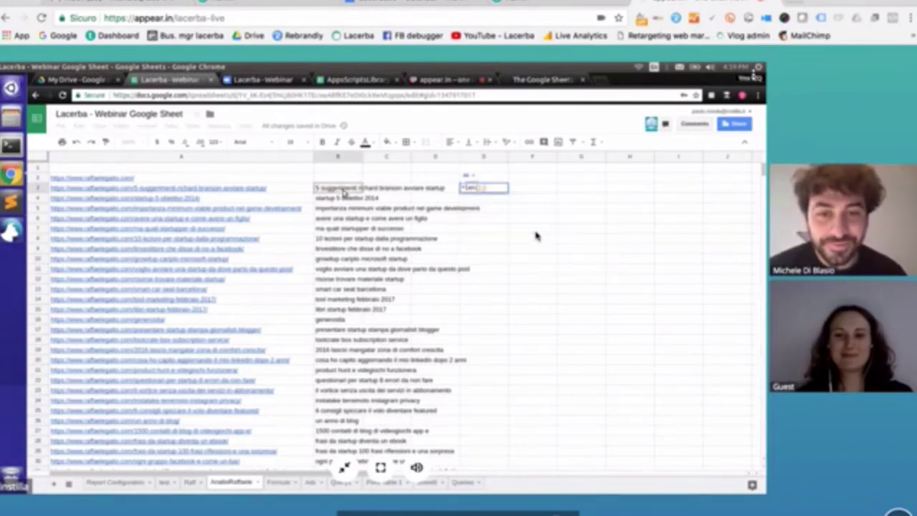
pyautogui.write(')')
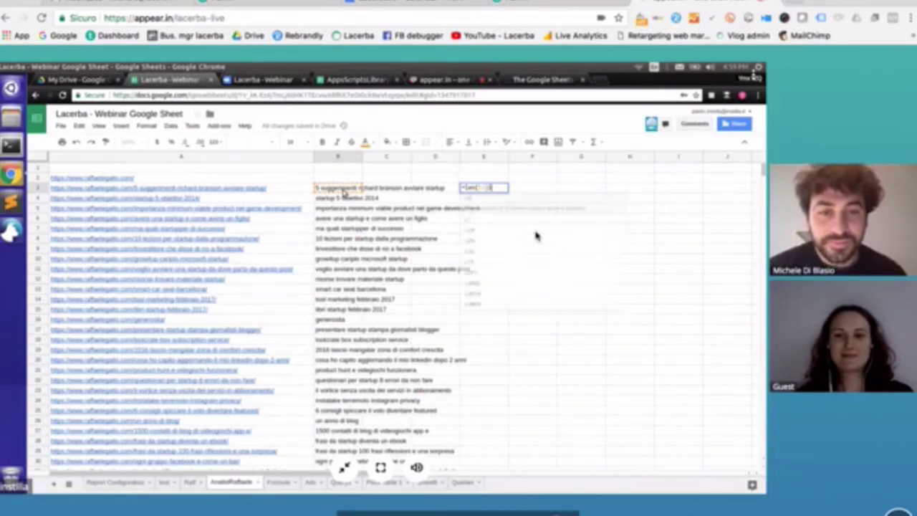
pyautogui.write('-len(')
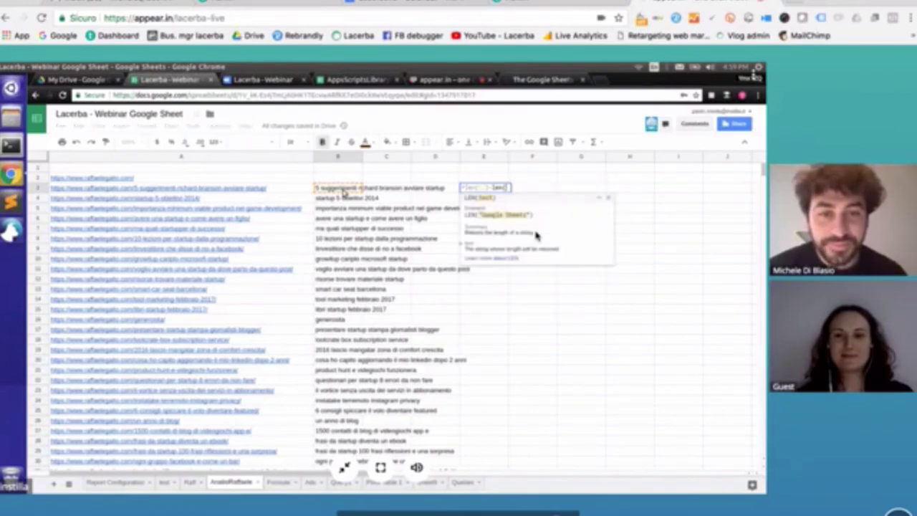
pyautogui.write('sub')
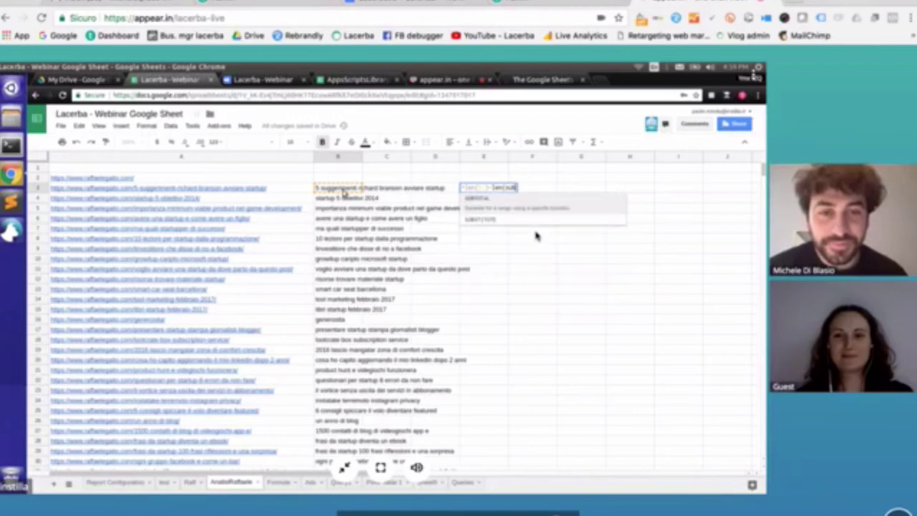
pyautogui.write('stitute(')
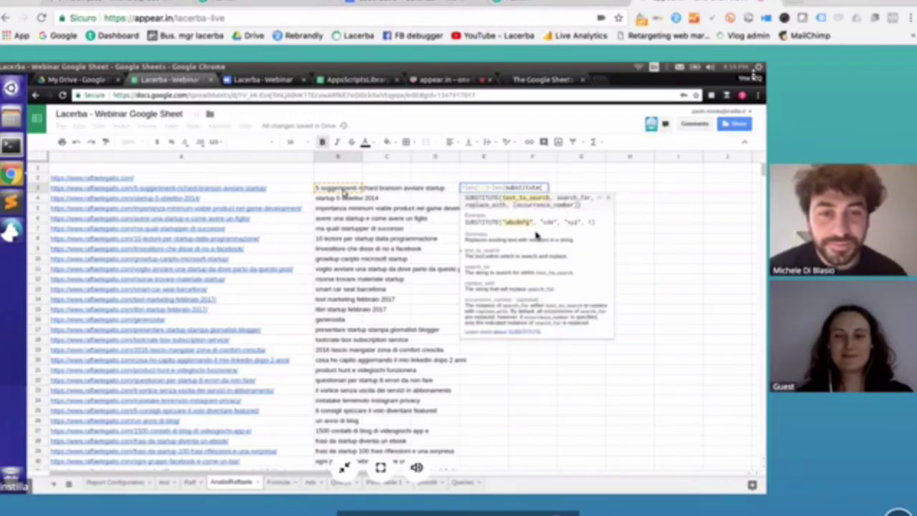
pyautogui.write('B3')
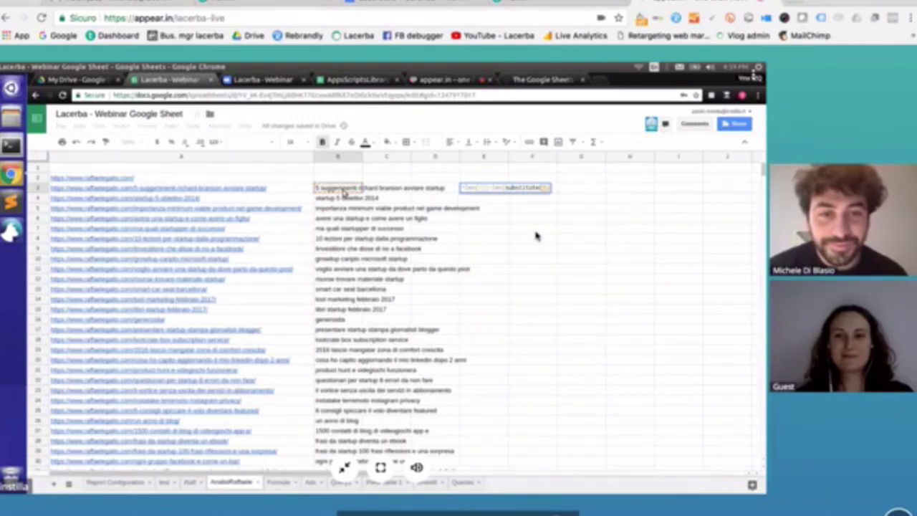
pyautogui.write('," ",""')
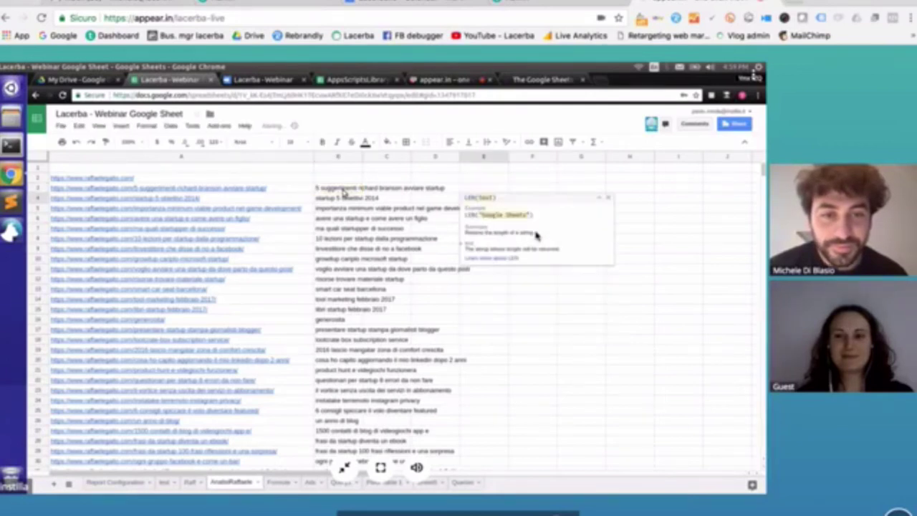
pyautogui.press('Return')
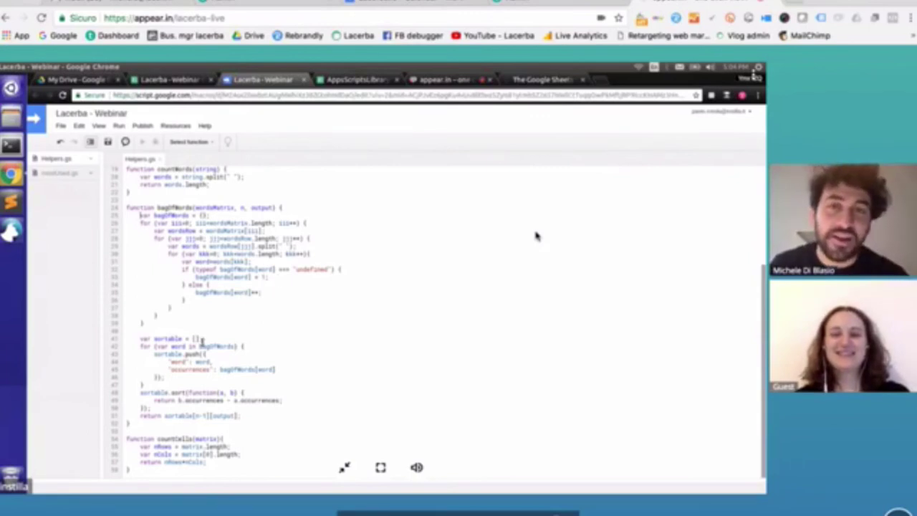
# - Select and review the bagOfWords code sorting words by descending occurrences in Helpers.gs
pyautogui.moveTo(155, 338)
pyautogui.mouseDown()
pyautogui.moveTo(244, 423)
pyautogui.moveTo(247, 405)
pyautogui.mouseUp()
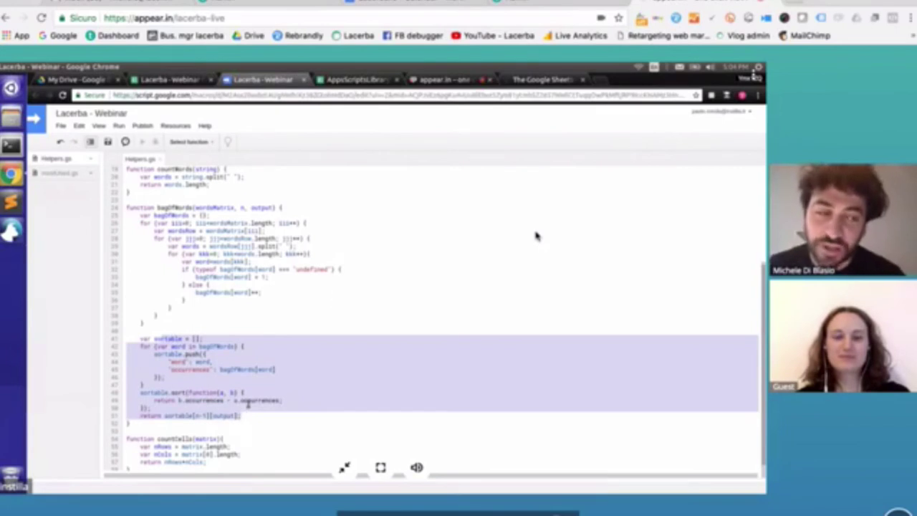
pyautogui.scroll(-1, 247, 404)
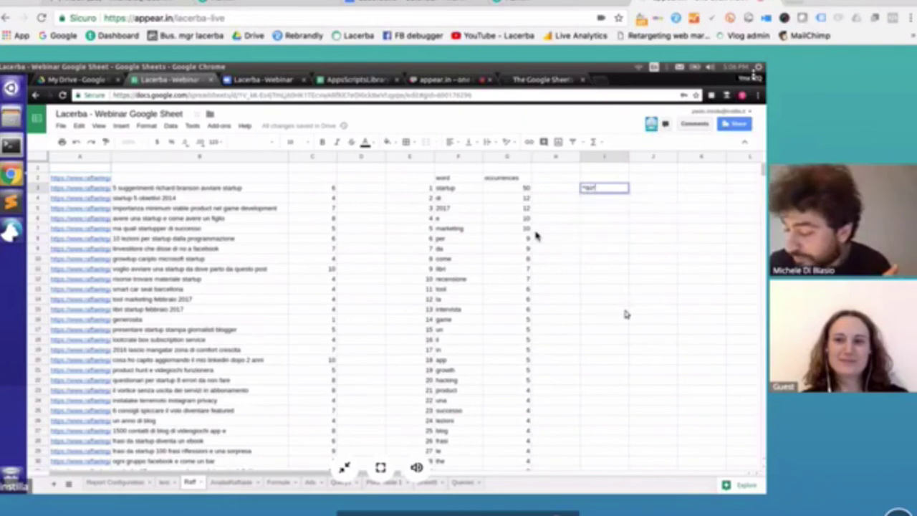
# - Enter the QUERY formula in I3, then test it with 'startup' hard-coded in the condition
pyautogui.write('uery(')
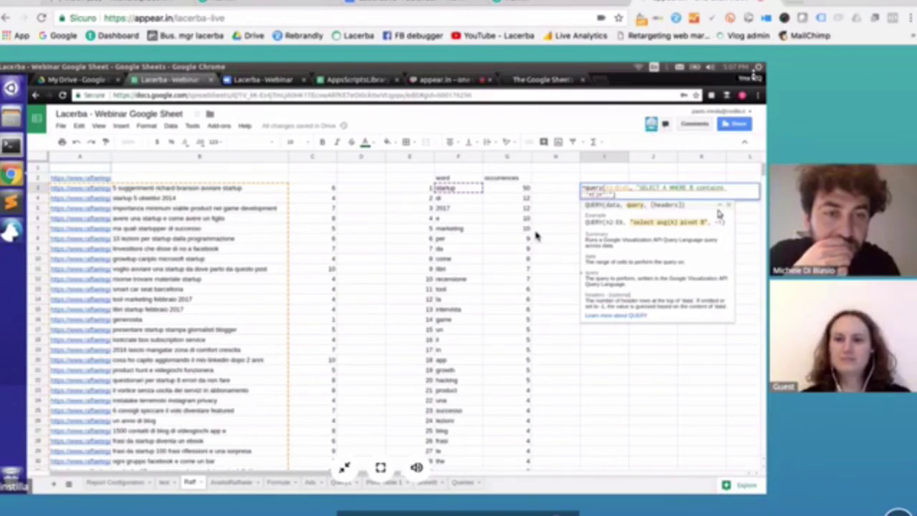
pyautogui.press('Return')
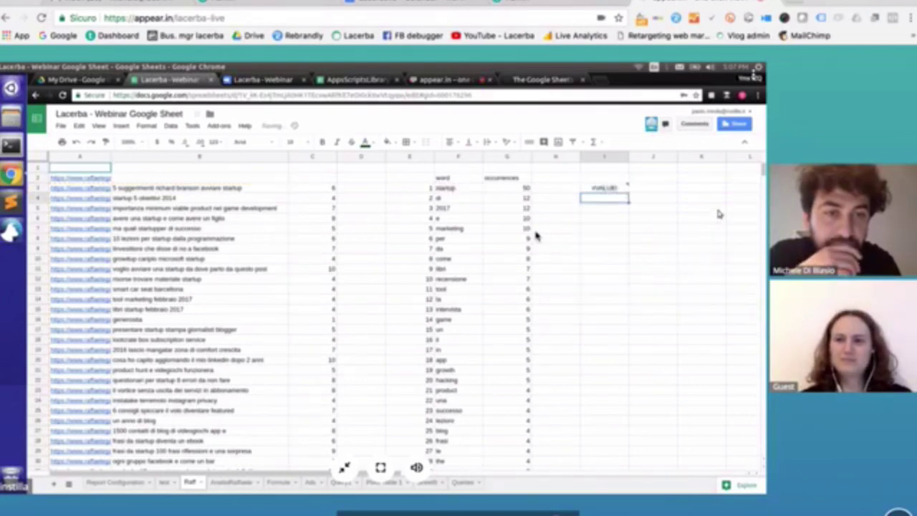
pyautogui.doubleClick(617, 191)
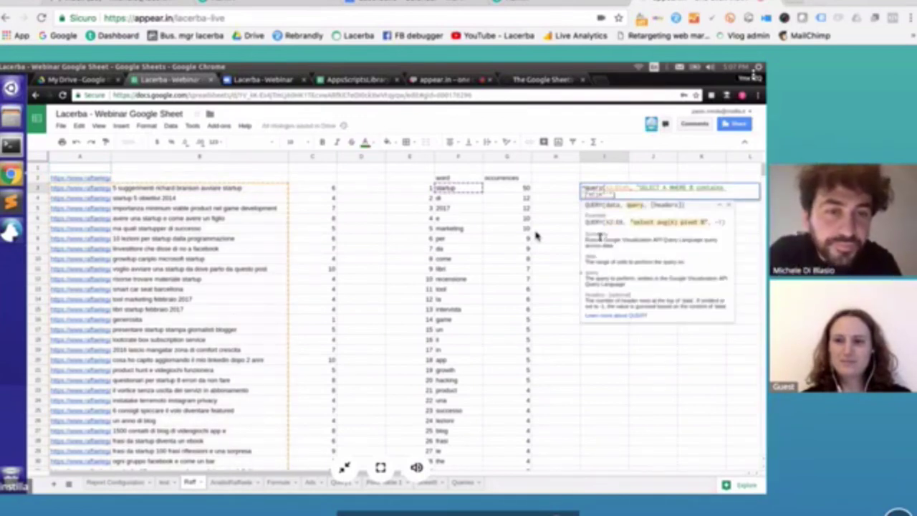
pyautogui.hotkey('shift', 'Home')
pyautogui.write('startup')
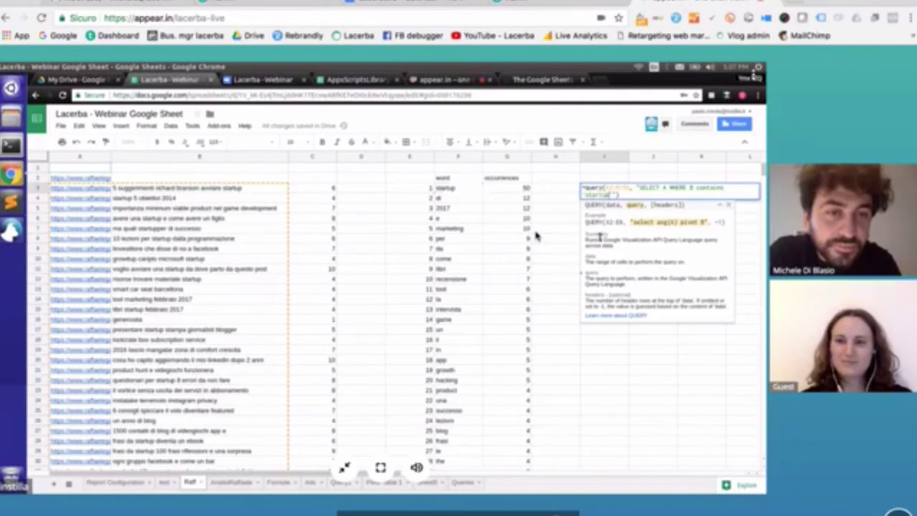
pyautogui.press('Return')
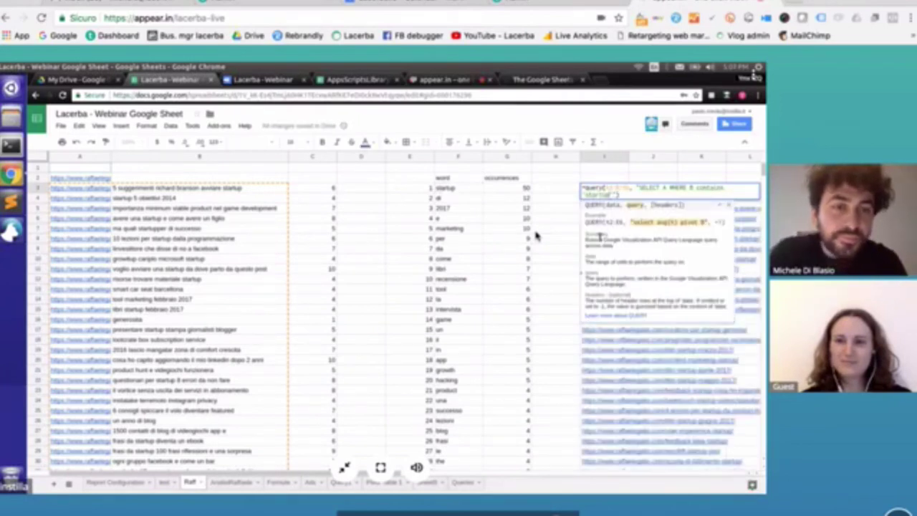
# - Remove the hard-coded 'startup' and re-enter the query referencing the word in F3
pyautogui.hotkey('ctrl', 'shift', 'Left')
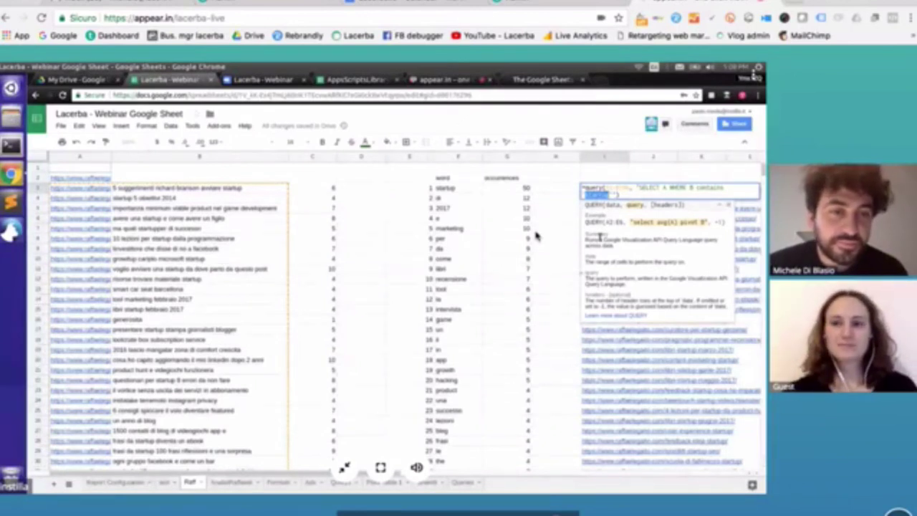
pyautogui.press('BackSpace')
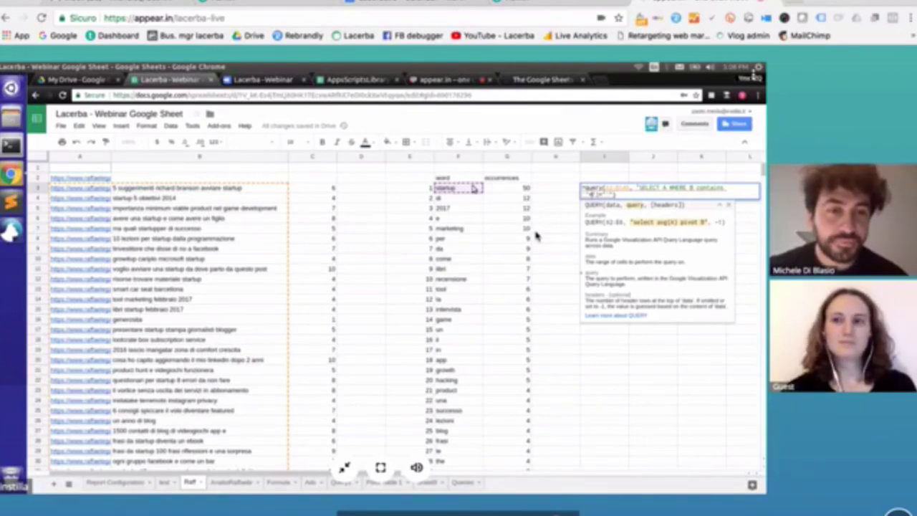
pyautogui.press('Return')
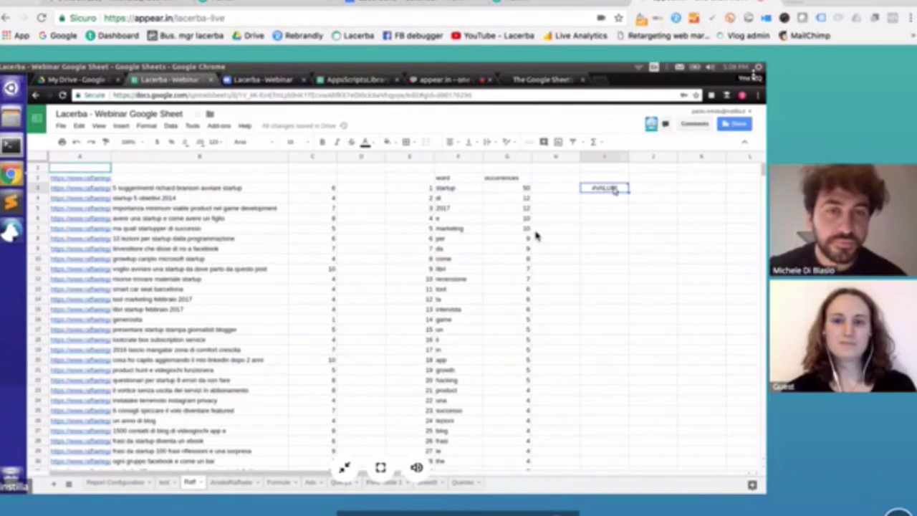
# - Read I3's error explanation, dismiss the notifications panel and keep the camera on
pyautogui.moveTo(615, 192)
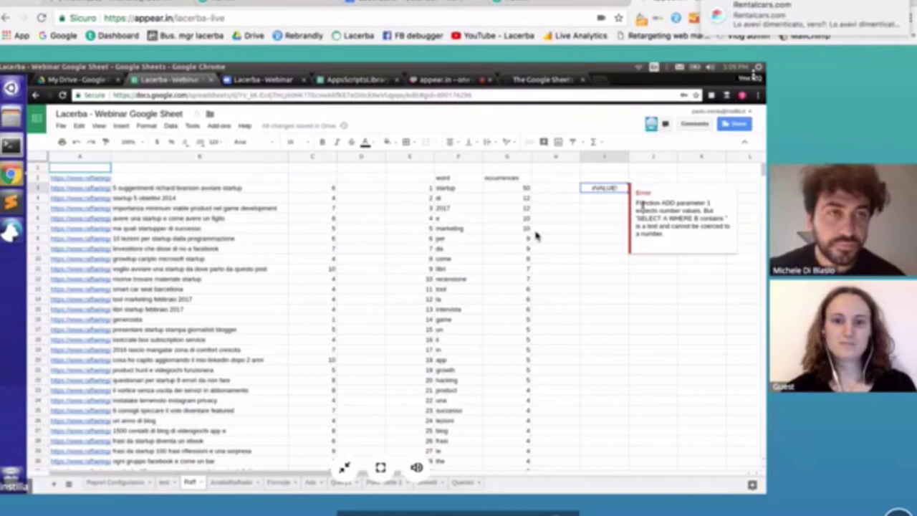
pyautogui.moveTo(643, 205); pyautogui.dragTo(729, 234)
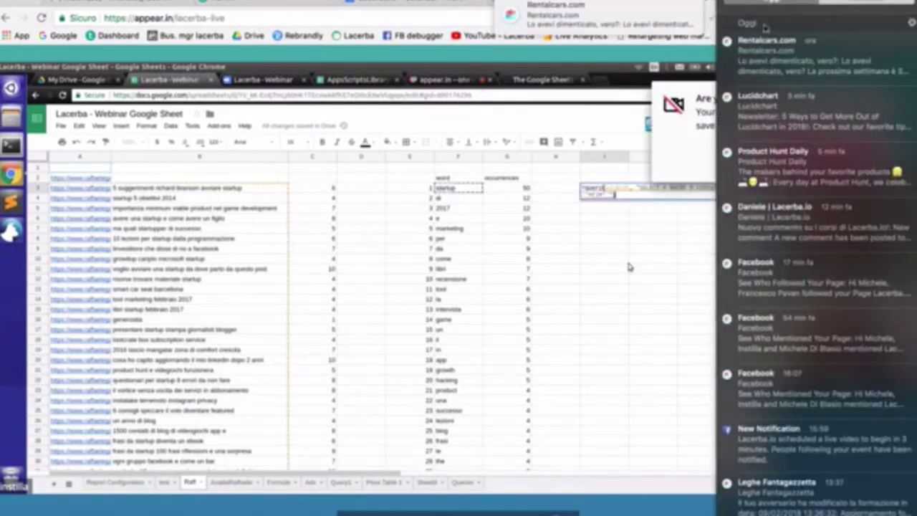
pyautogui.scroll(2, 765, 28)
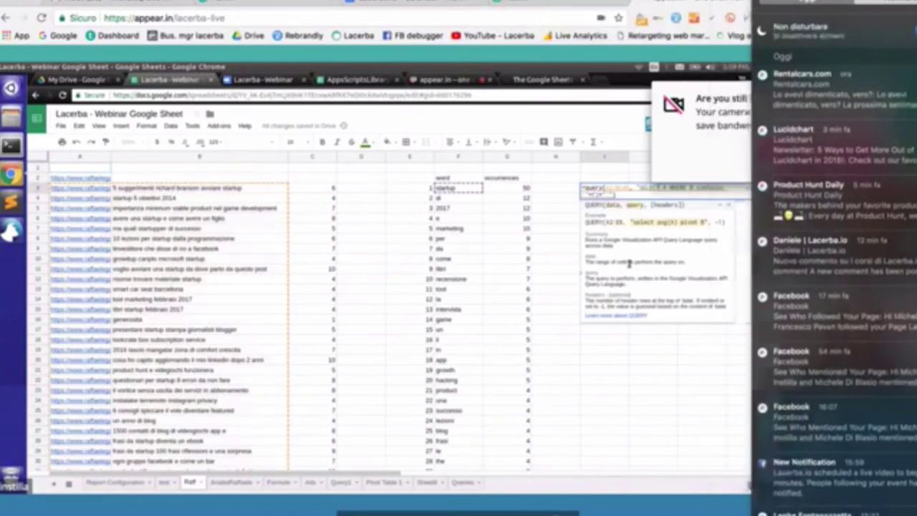
pyautogui.click(740, 328)
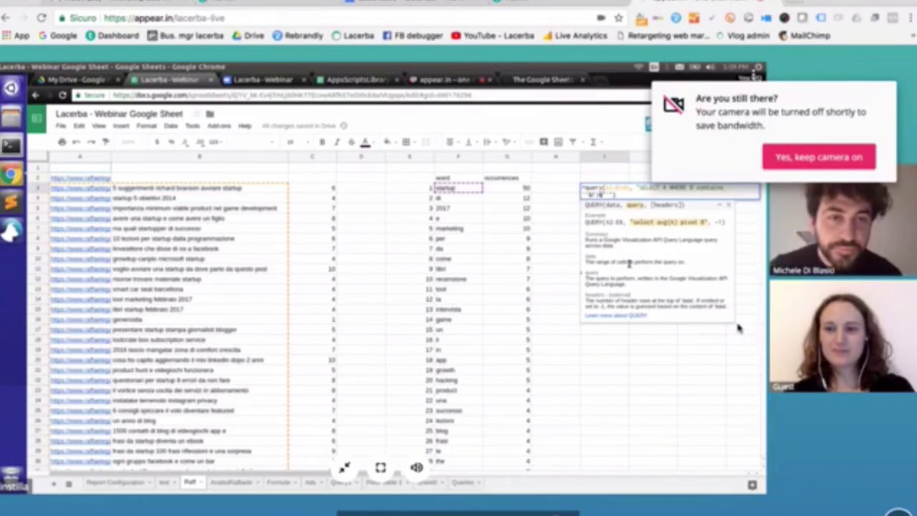
pyautogui.click(825, 162)
# - Run the QUERY formula and enter the header 'links' in I2
pyautogui.moveTo(715, 510)
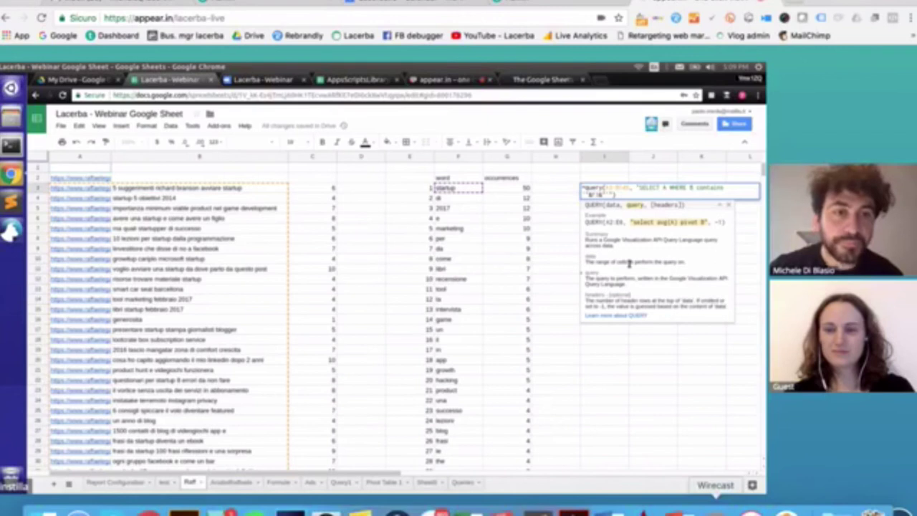
pyautogui.press('Return')
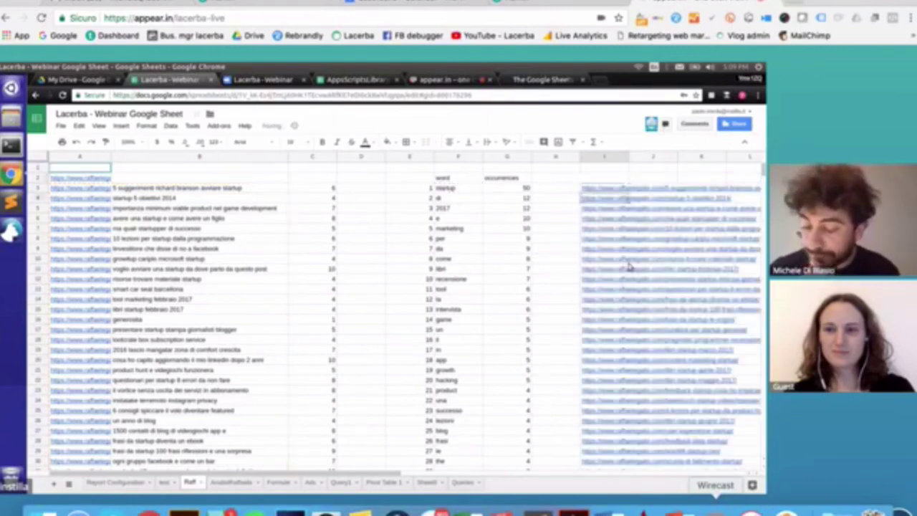
pyautogui.write('links')
pyautogui.press('Return')
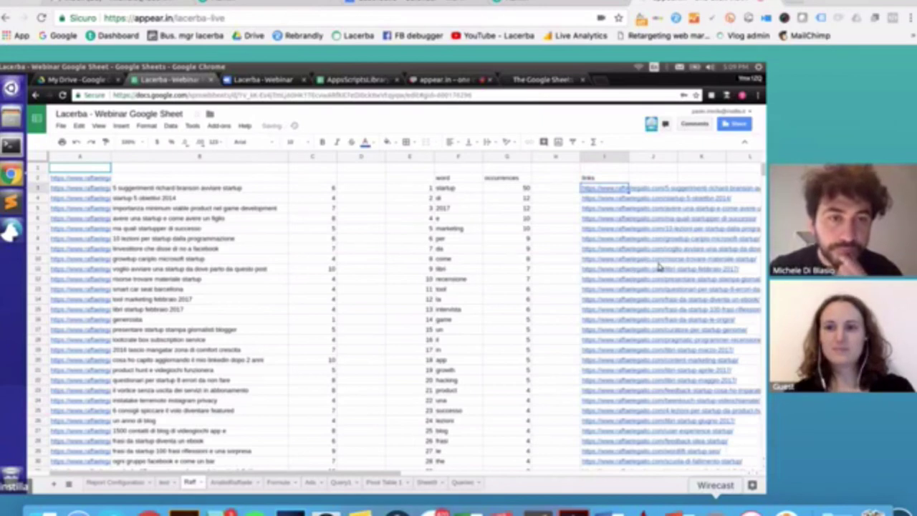
# - Review the QUERY formula in I3 and leave it unchanged
pyautogui.press('Right')
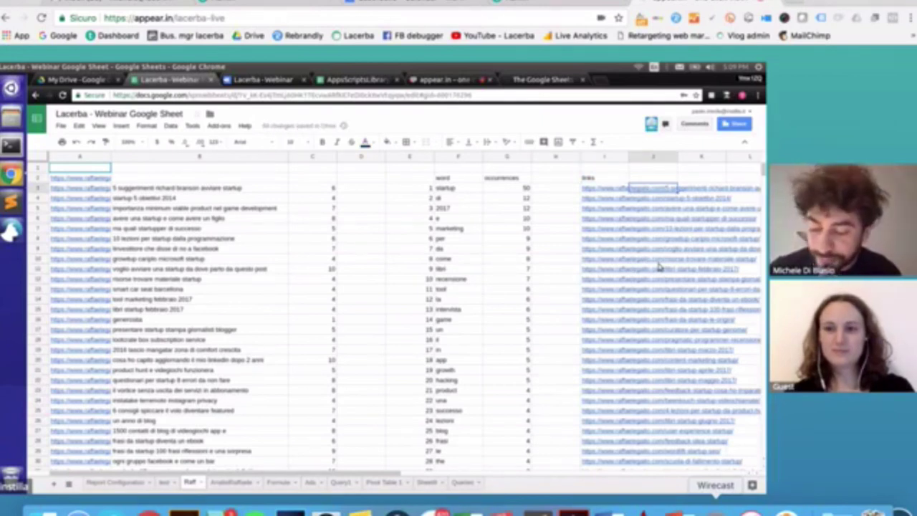
pyautogui.hscroll(5, 659, 267)
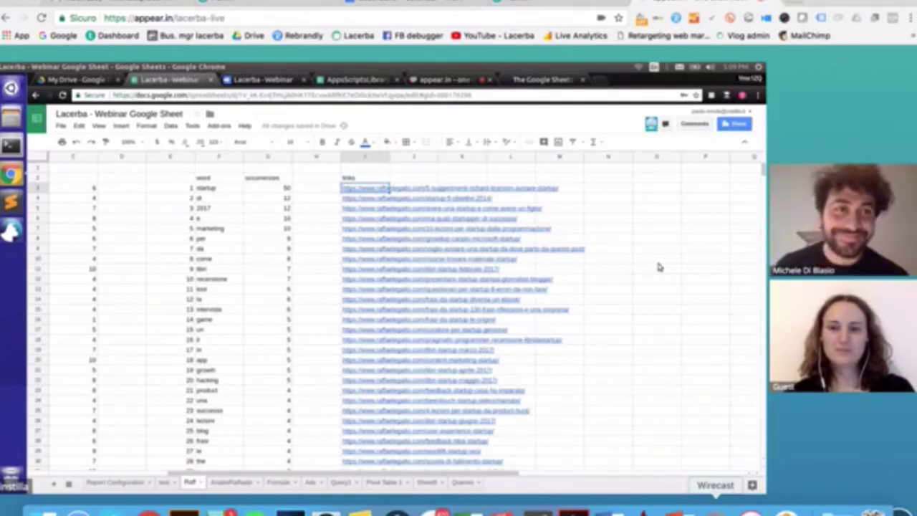
pyautogui.press('Return')
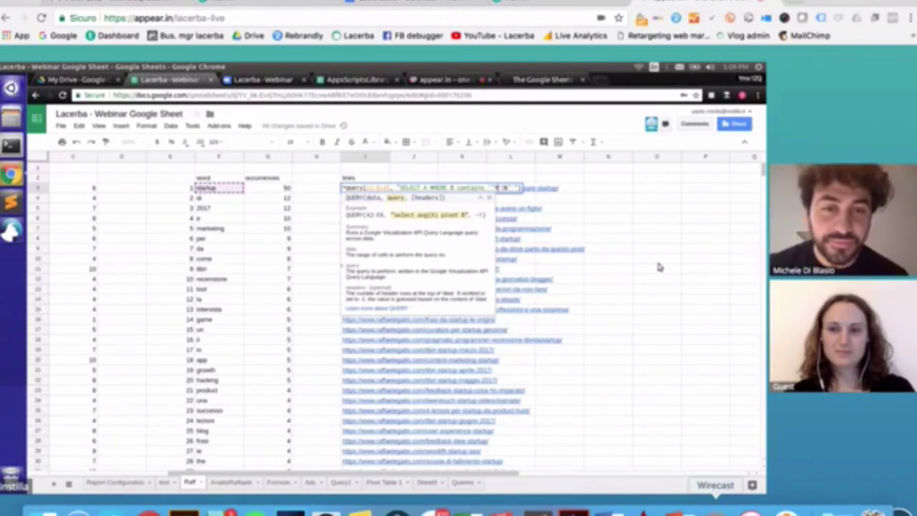
pyautogui.hotkey('shift', 'F1')
pyautogui.press('Escape')
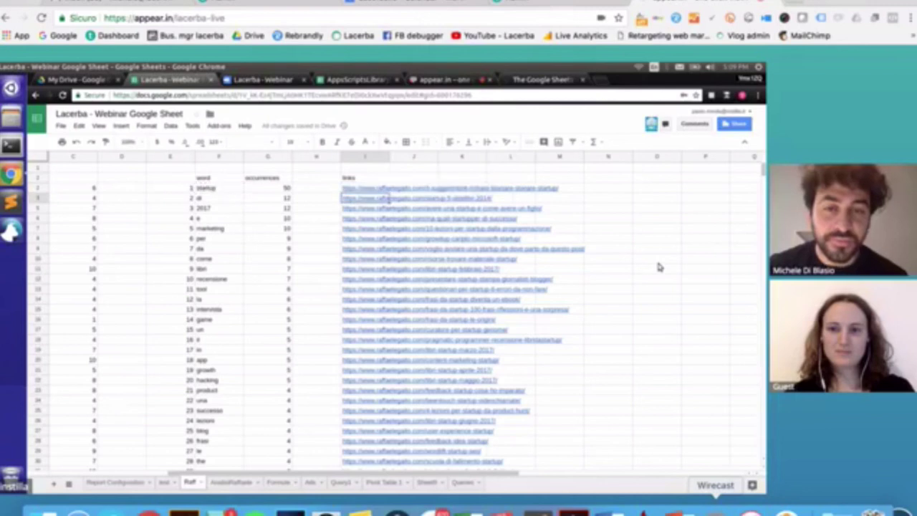
pyautogui.scroll(-7, 659, 267)
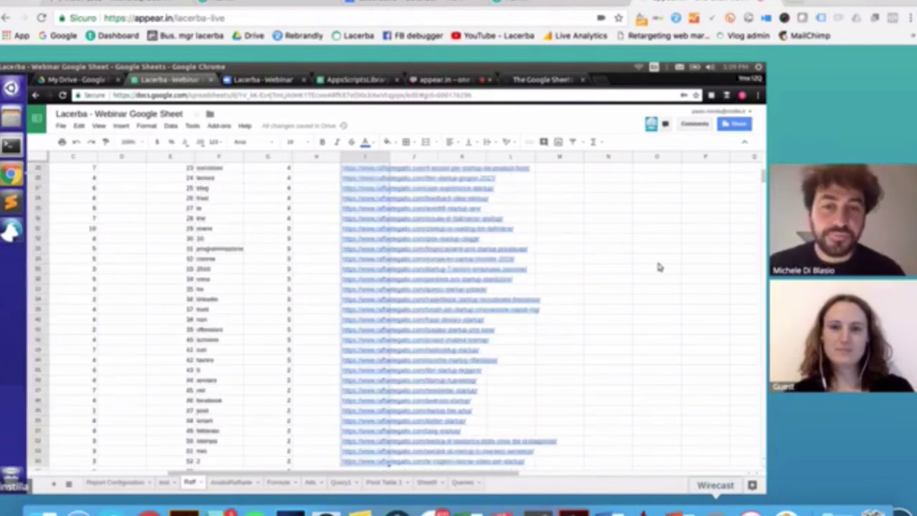
pyautogui.scroll(6, 659, 266)
pyautogui.scroll(1, 659, 266)
# - Edit the I3 QUERY to list only links whose titles contain 'marketing'
pyautogui.press('Up')
pyautogui.press('Down')
pyautogui.press('Return')
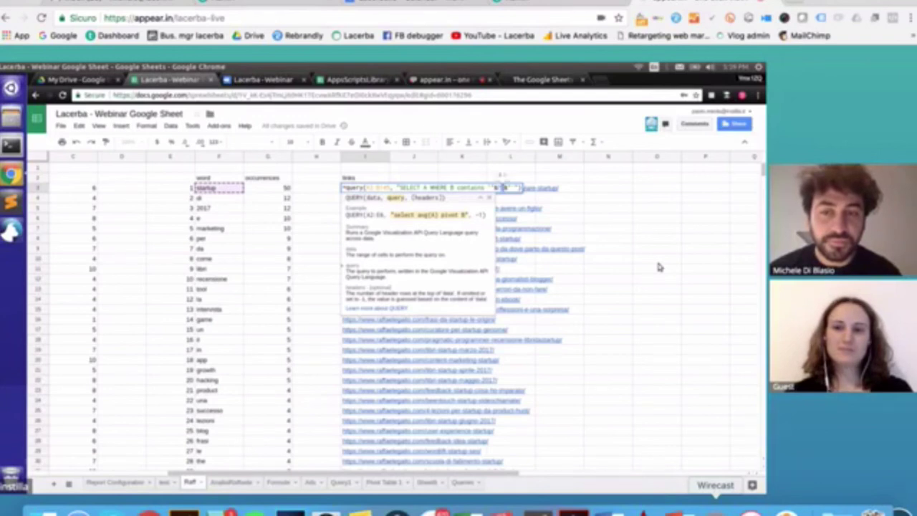
pyautogui.press('Return')
# - Browse the 11 marketing-related post links returned in column I
pyautogui.press('Up')
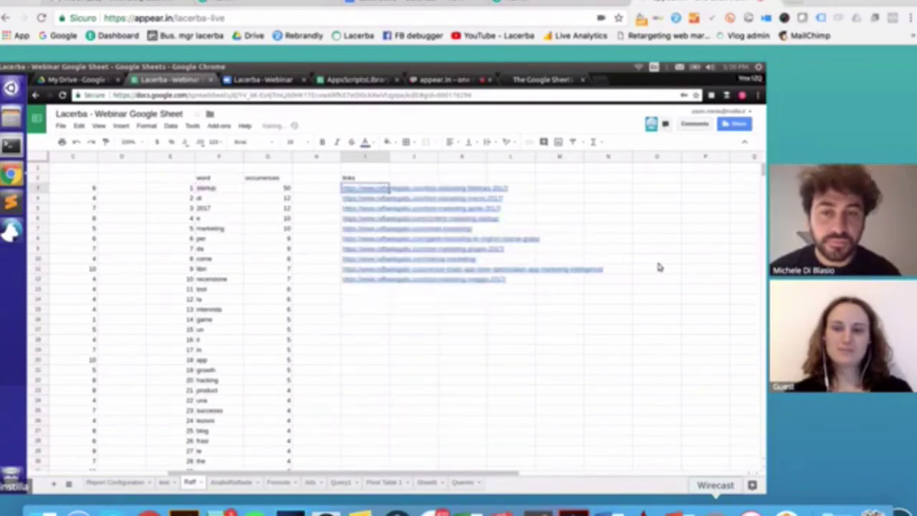
pyautogui.press('Up')
pyautogui.press('Down')
pyautogui.hotkey('shift', 'Down')
pyautogui.hotkey('shift', 'Down')
pyautogui.hotkey('shift', 'Down')
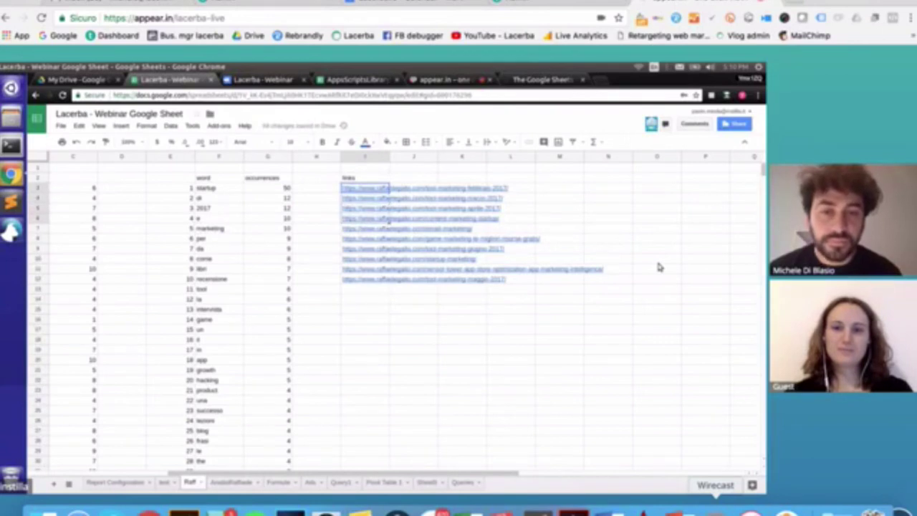
pyautogui.hotkey('shift', 'Down')
pyautogui.hotkey('shift', 'Down')
pyautogui.hotkey('shift', 'Down')
pyautogui.hotkey('shift', 'Down')
pyautogui.hotkey('shift', 'Down')
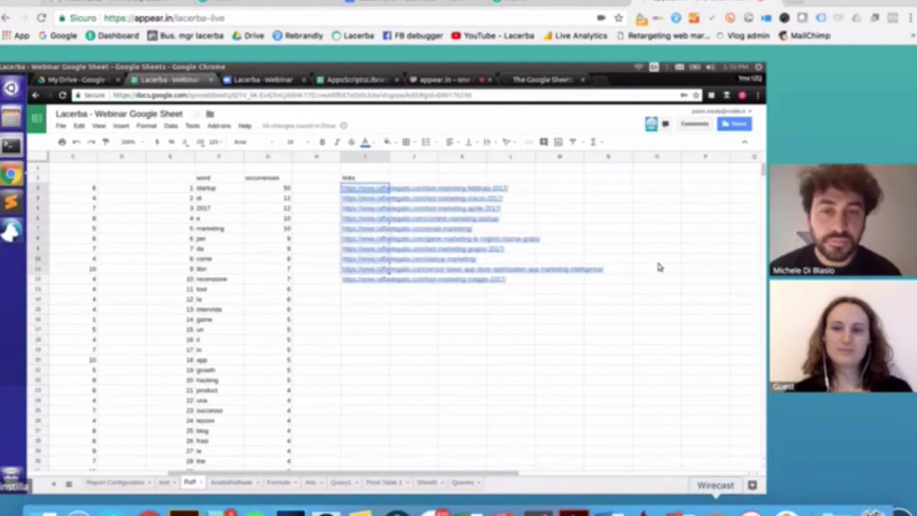
pyautogui.press('Up')
pyautogui.press('Down')
pyautogui.press('Down')
pyautogui.press('Down')
pyautogui.press('Right')
pyautogui.press('Right')
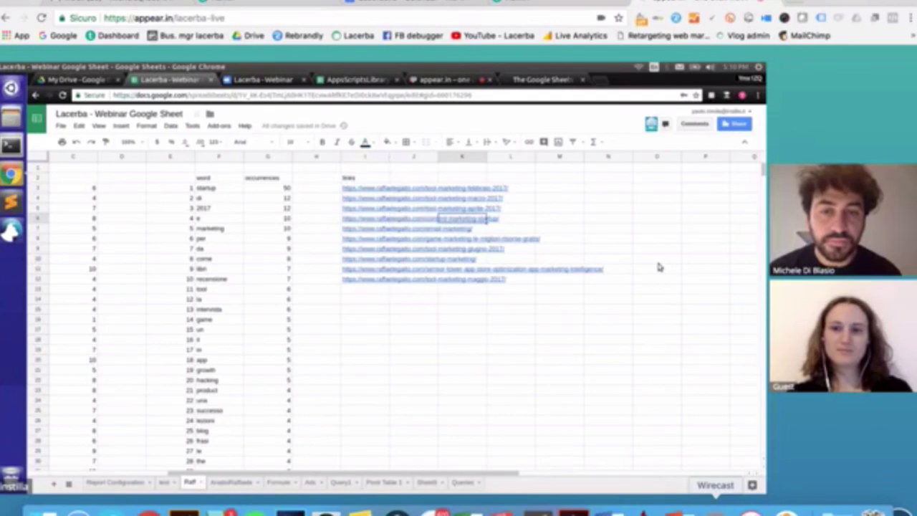
pyautogui.press('Left')
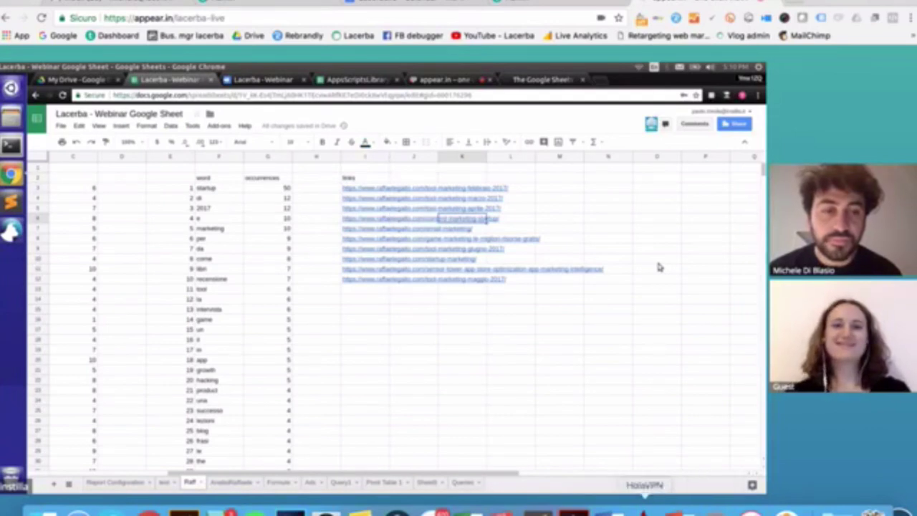
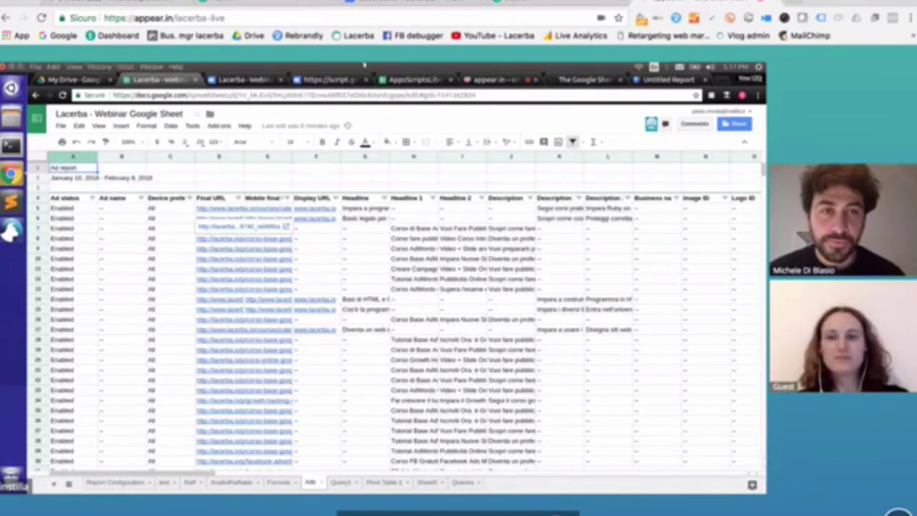
# - Switch from the Lacerba Webinar ads report to the appear.in video call tab
pyautogui.click(500, 85)
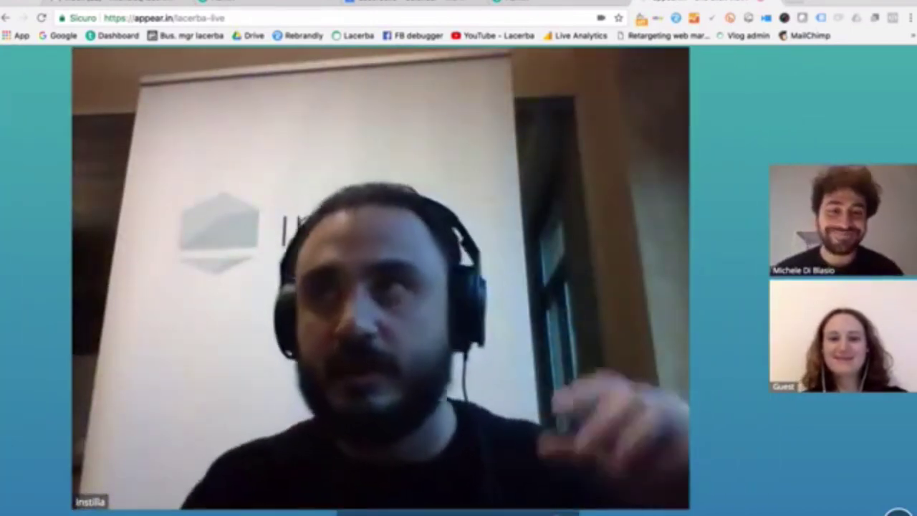
# - Minimise the enlarged speaker video to show all three participants' webcams in a grid
pyautogui.moveTo(430, 362)
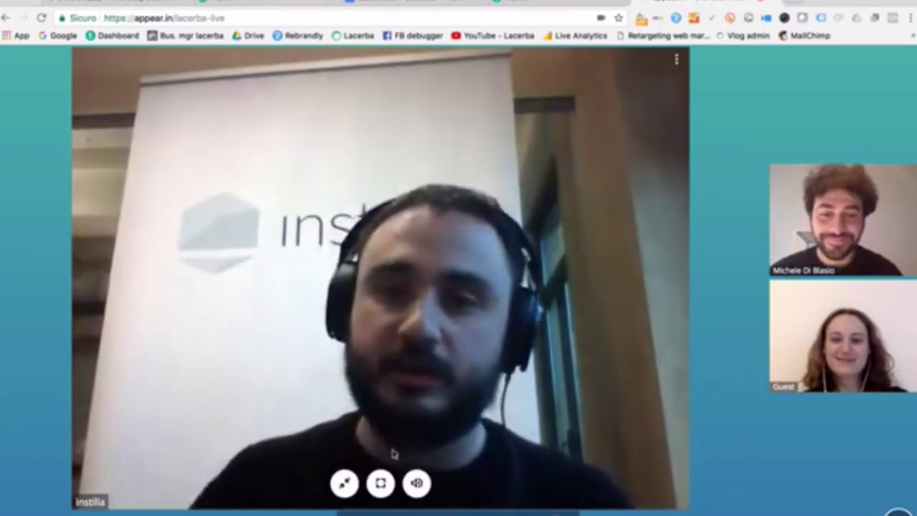
pyautogui.click(344, 483)
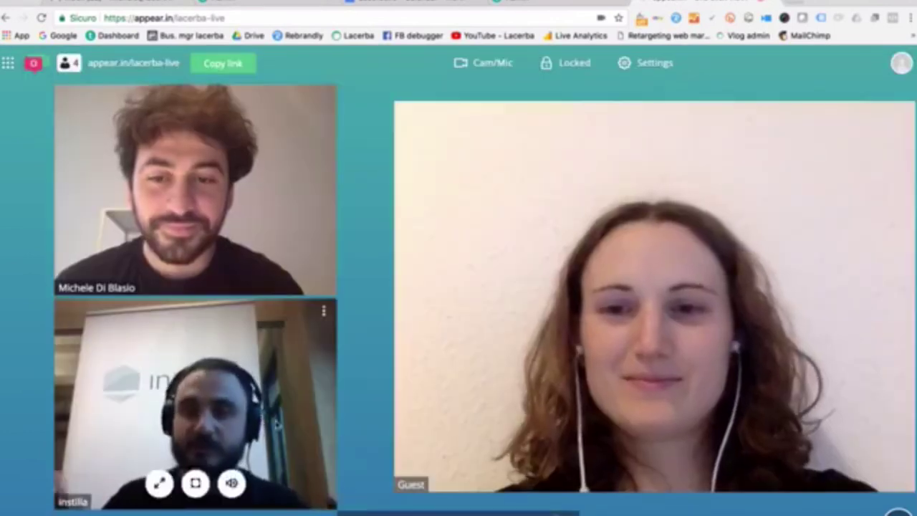